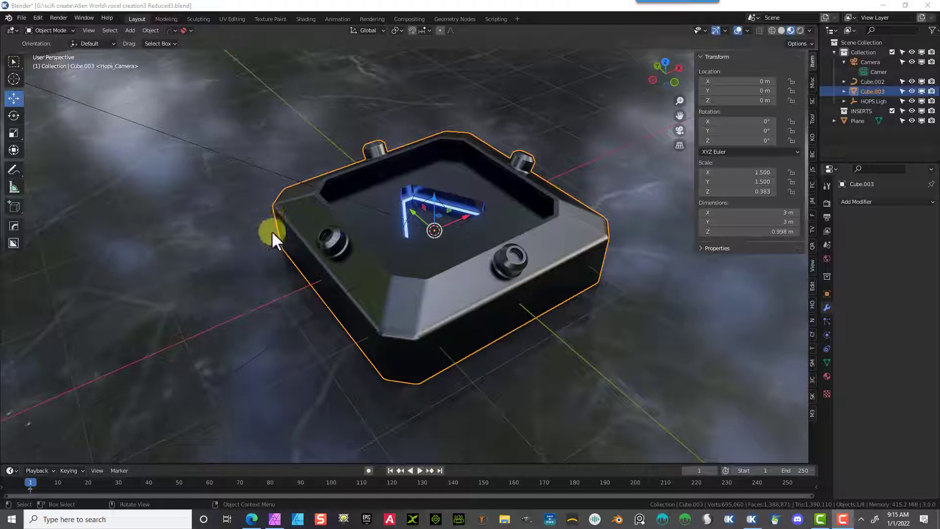
# Step: Examine the finished block's cylindrical knobs, recessed top and glowing blue light strip from several sides
pyautogui.click(859, 201)
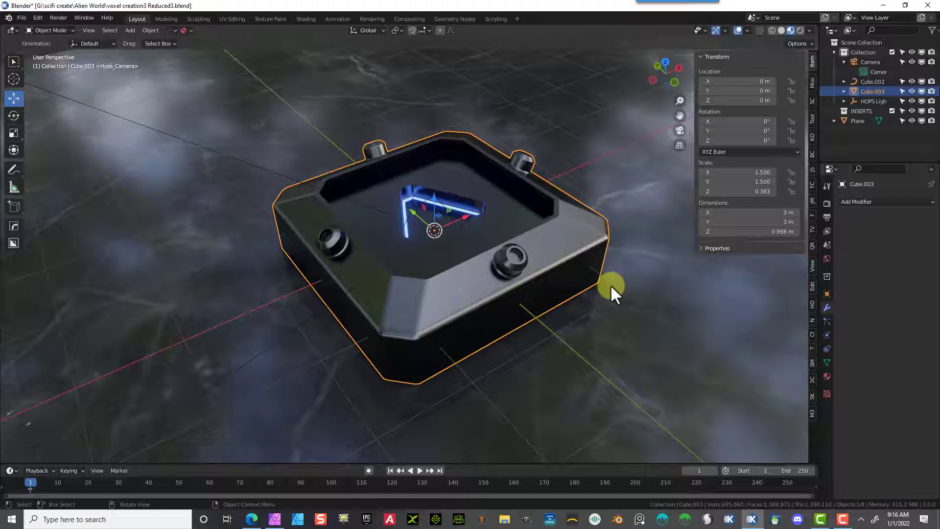
pyautogui.scroll(5, 596, 350)
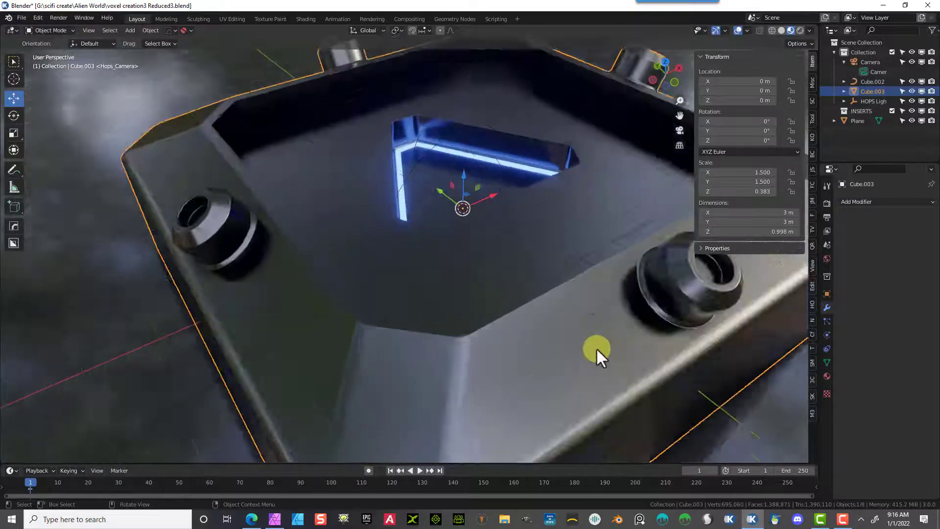
pyautogui.moveTo(597, 350); pyautogui.dragTo(538, 332, button='middle')
pyautogui.scroll(2, 539, 331)
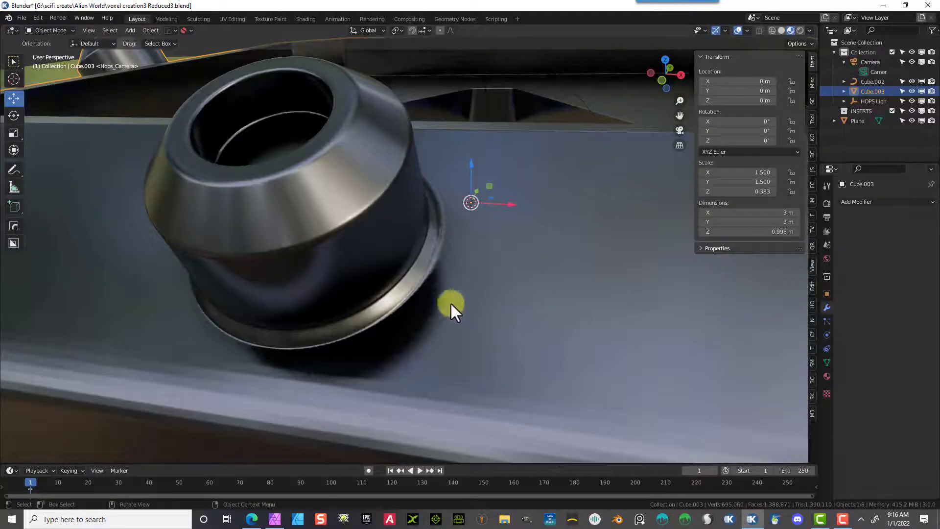
pyautogui.scroll(-3, 442, 277)
pyautogui.moveTo(446, 279); pyautogui.dragTo(464, 280, button='middle')
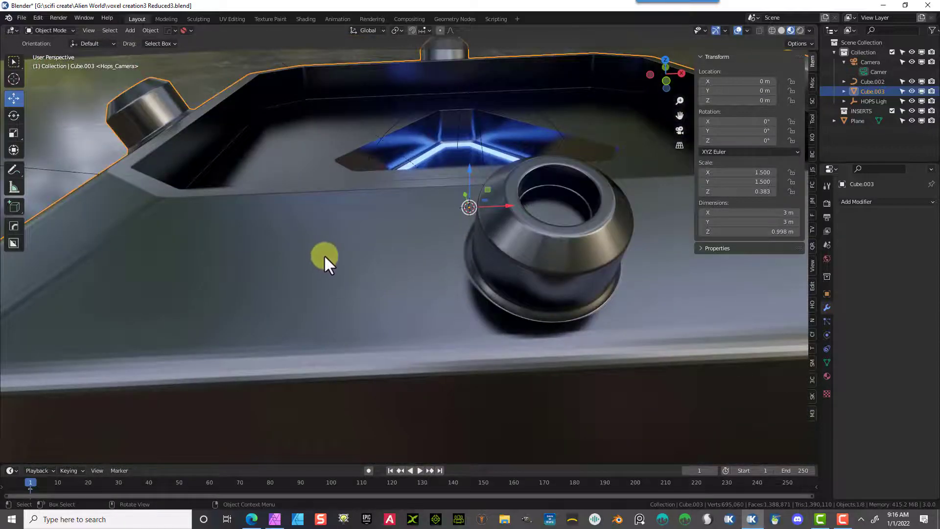
pyautogui.moveTo(332, 254); pyautogui.dragTo(591, 267, button='middle')
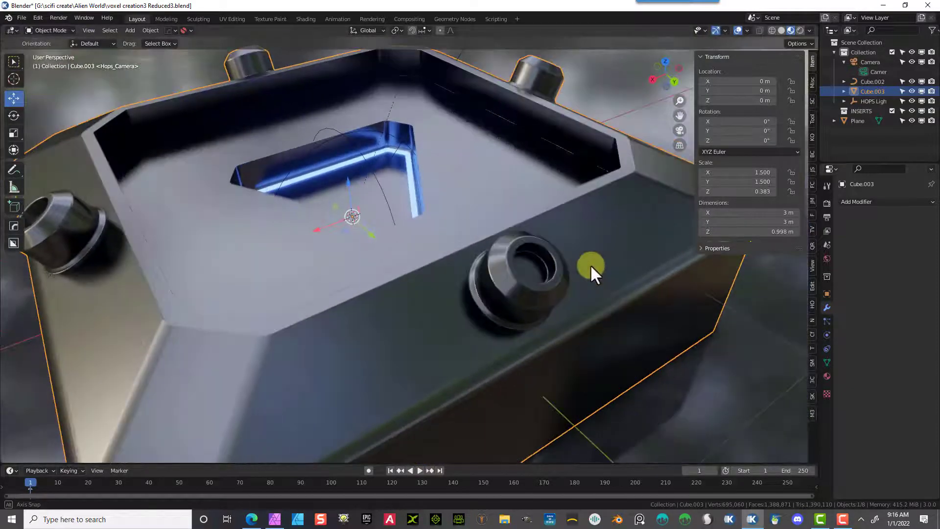
pyautogui.scroll(-1, 581, 280)
pyautogui.scroll(-1, 547, 281)
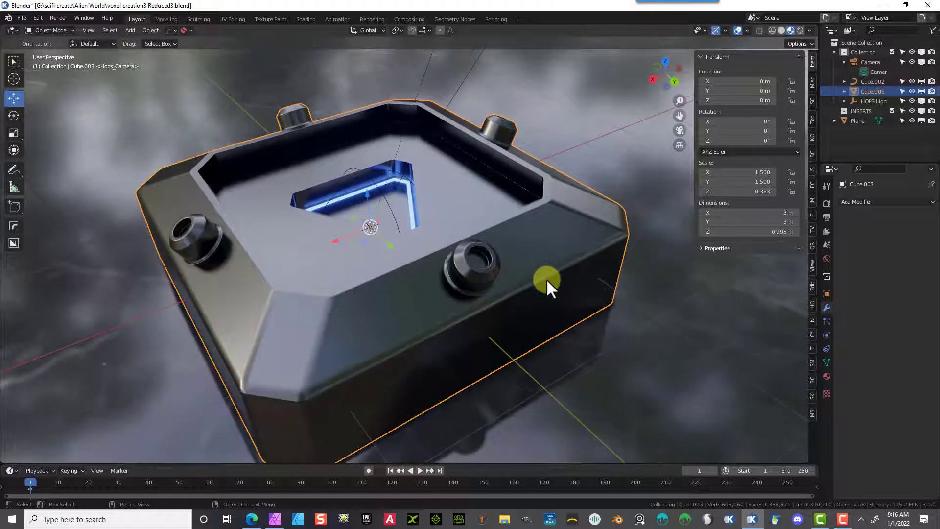
pyautogui.moveTo(522, 227); pyautogui.dragTo(525, 248, button='middle')
pyautogui.scroll(-1, 527, 247)
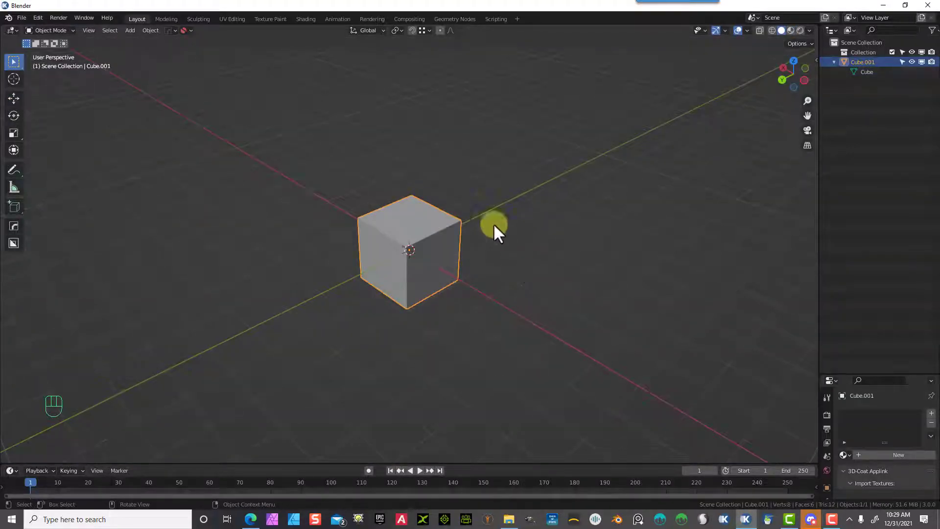
# Step: Flatten the cube to a Z scale of about 0.383 and set its X and Y scale to 1.5
pyautogui.click(13, 133)
pyautogui.moveTo(408, 219); pyautogui.dragTo(410, 241)
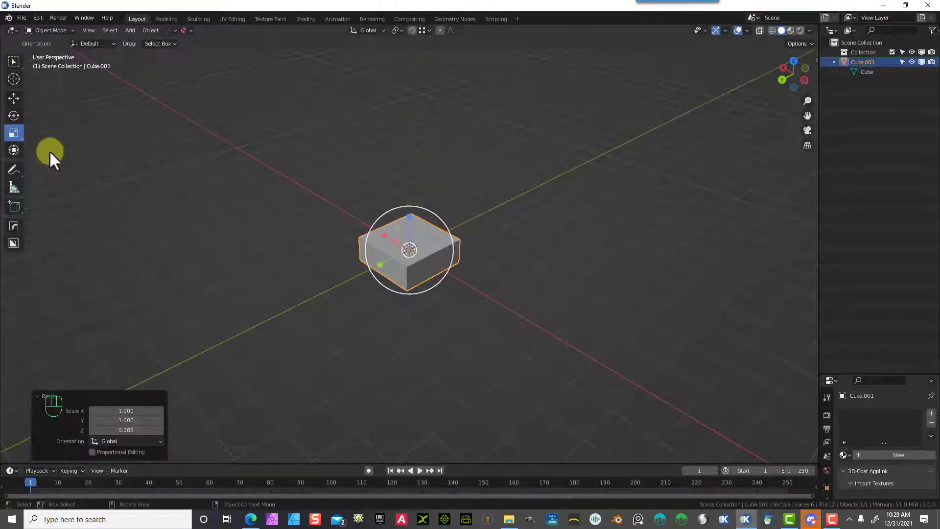
pyautogui.click(134, 421)
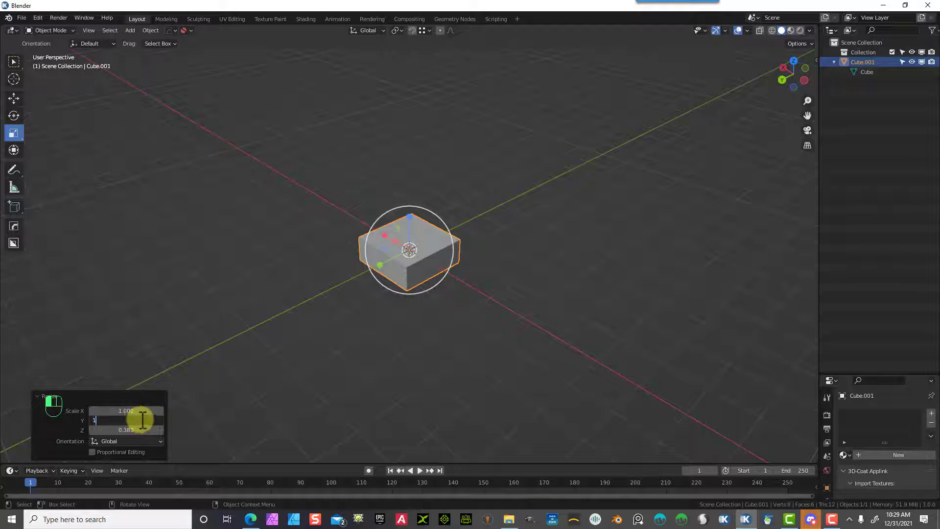
pyautogui.write('.5')
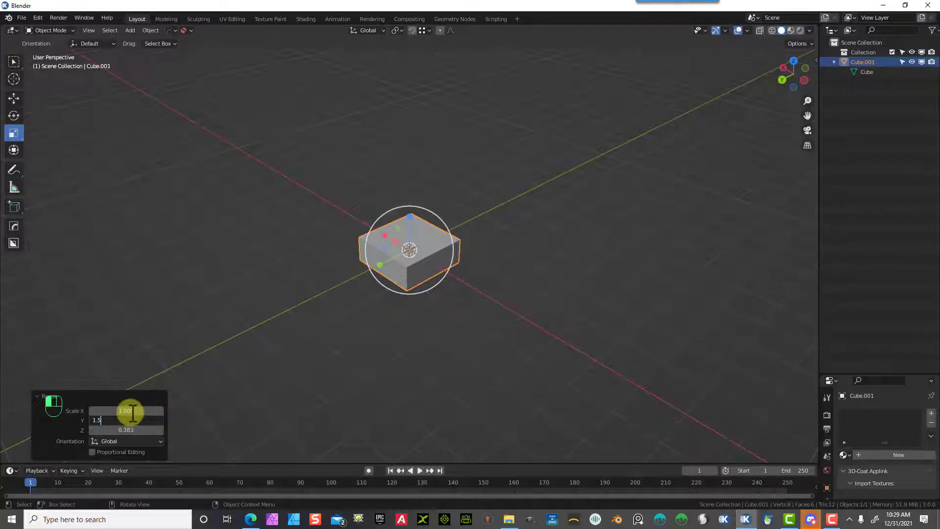
pyautogui.press('Return')
pyautogui.click(137, 410)
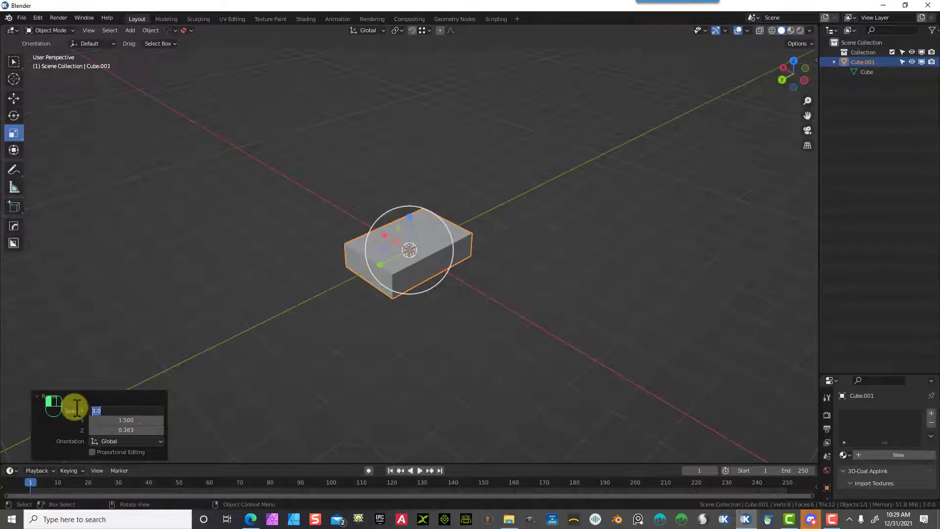
pyautogui.write('1.5')
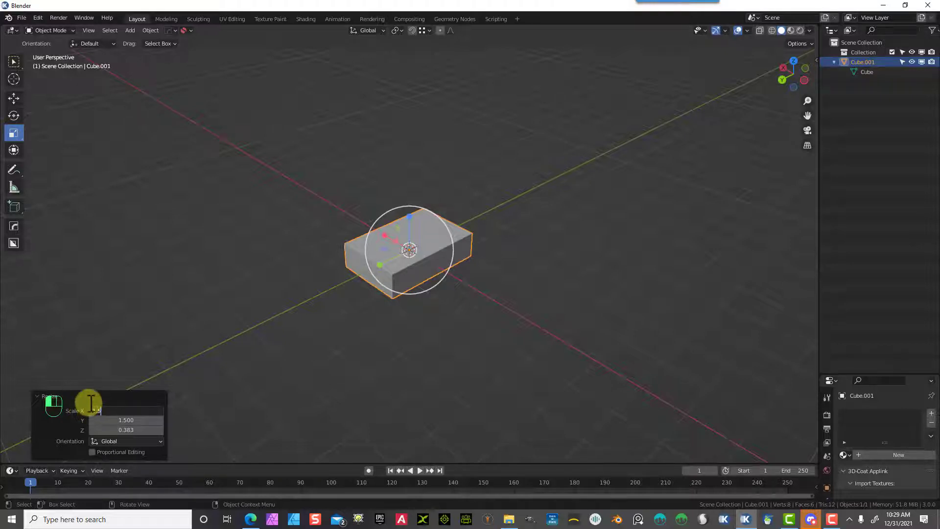
pyautogui.press('Return')
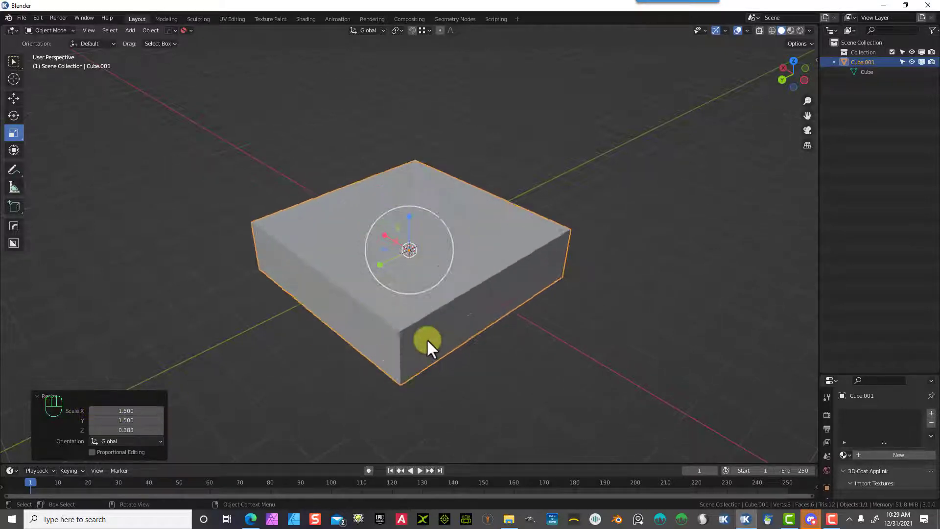
pyautogui.click(592, 208)
pyautogui.click(495, 263)
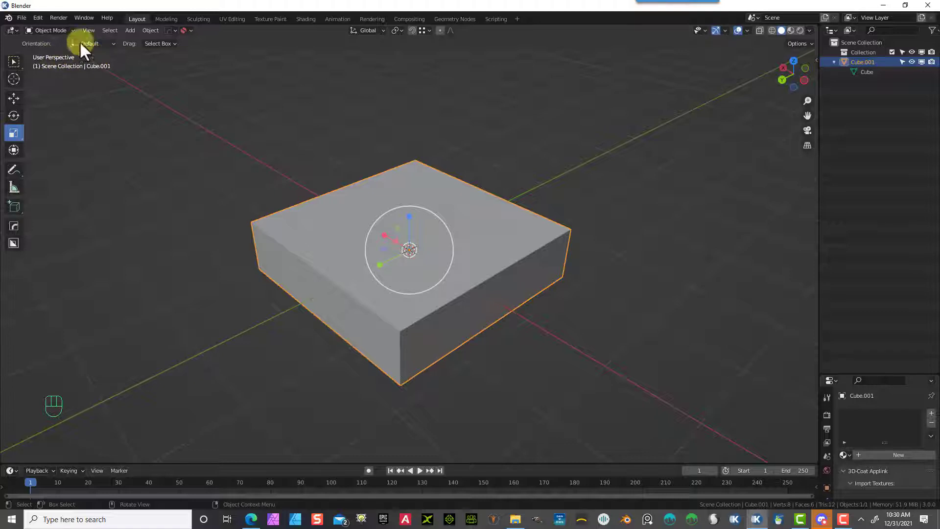
# Step: Enter Edit Mode and bevel the edges around the block's top face with one segment, forming wide sloped sides
pyautogui.click(51, 30)
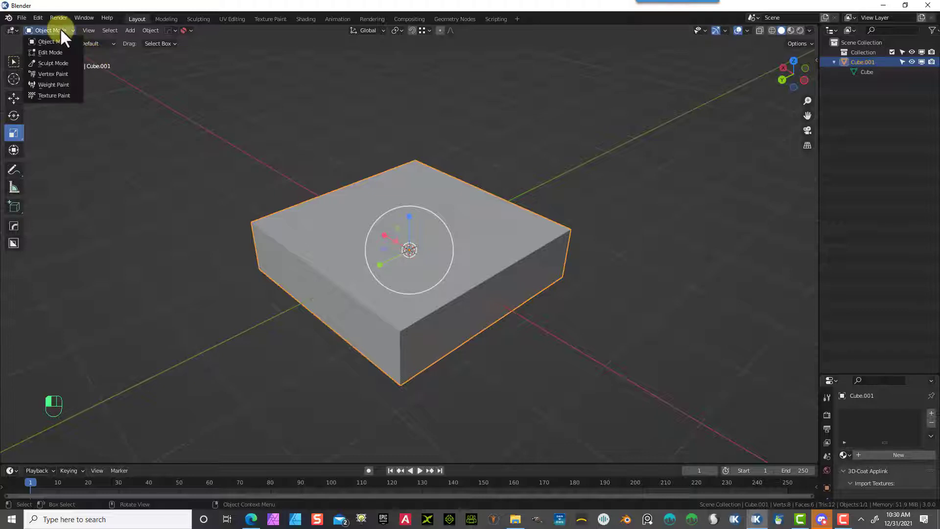
pyautogui.click(614, 160)
pyautogui.click(446, 250)
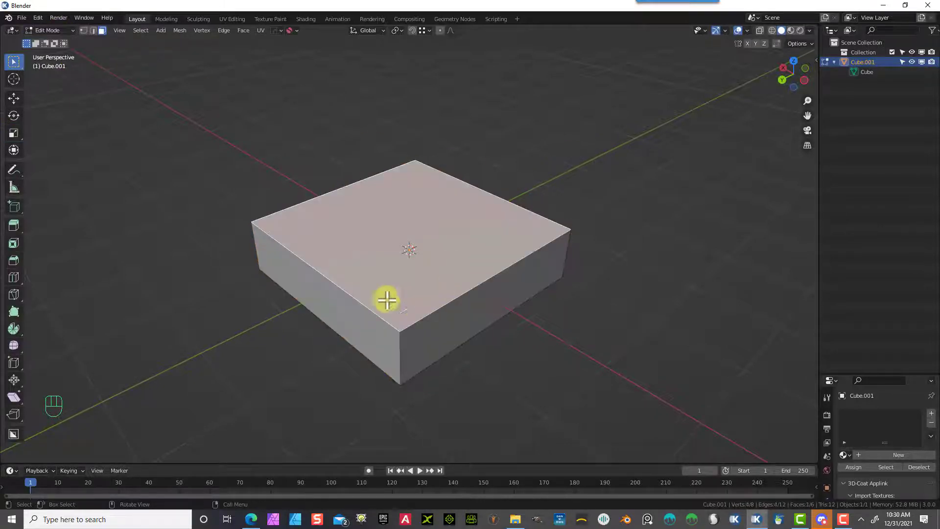
pyautogui.click(14, 260)
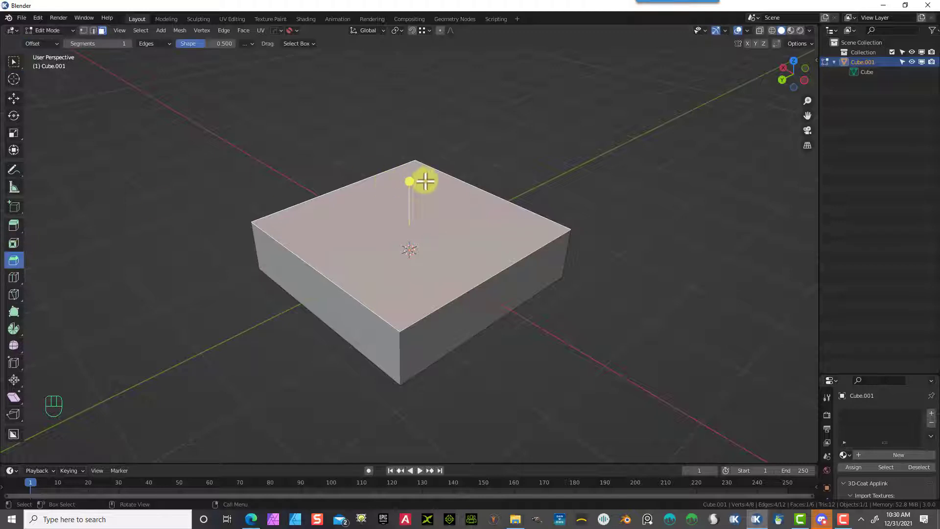
pyautogui.moveTo(408, 180); pyautogui.dragTo(406, 154)
pyautogui.click(642, 168)
# Step: Move the reduced top face up about 0.11 m along Z to steepen the slopes around it
pyautogui.moveTo(645, 172); pyautogui.dragTo(634, 239, button='middle')
pyautogui.click(462, 220)
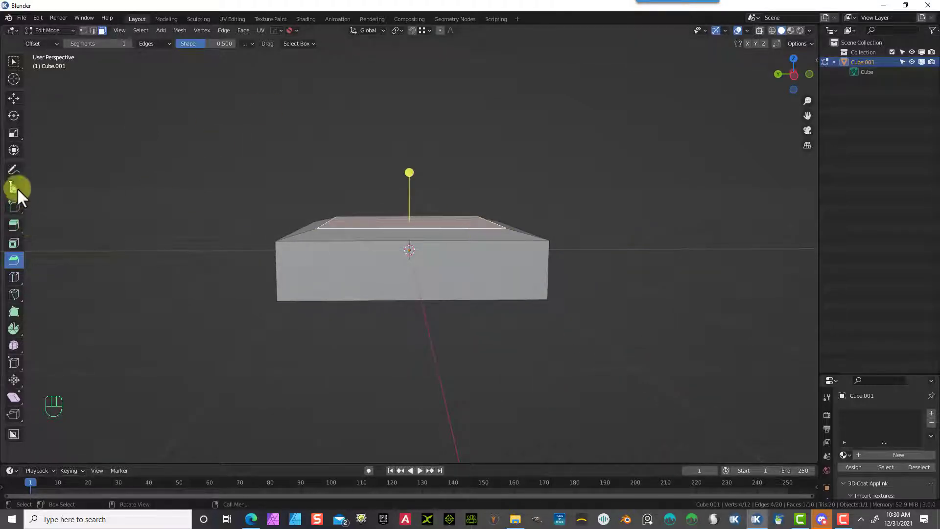
pyautogui.click(14, 98)
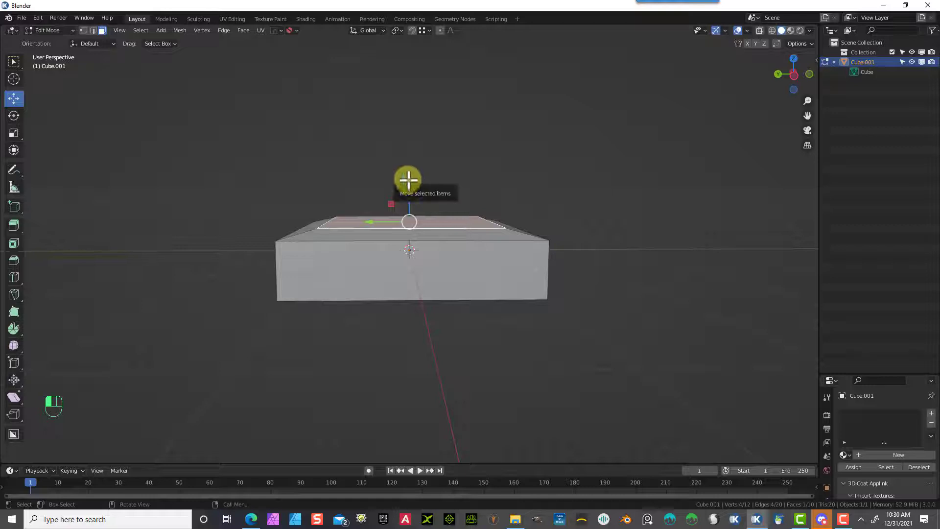
pyautogui.moveTo(414, 183); pyautogui.dragTo(410, 169)
pyautogui.moveTo(594, 176); pyautogui.dragTo(666, 208, button='middle')
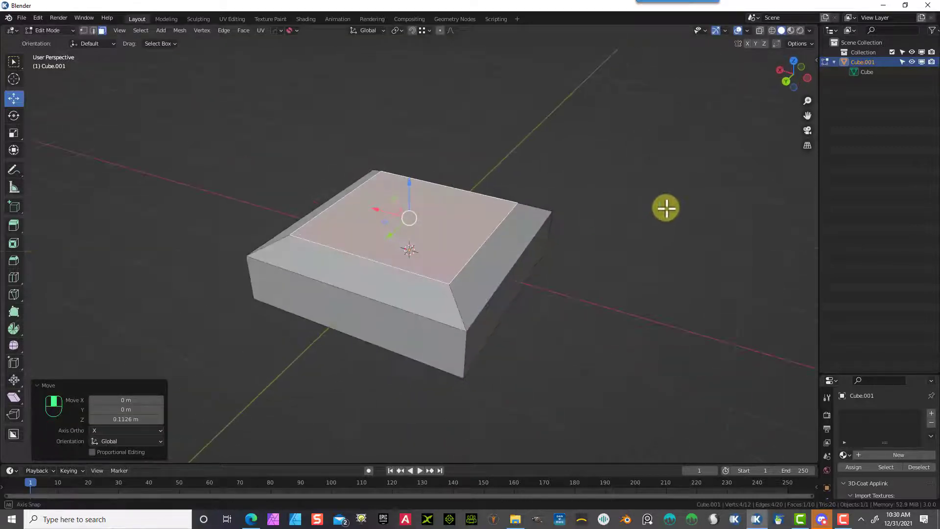
# Step: Bevel the vertical and sloped edges at all four corners with a single segment about 0.155 m wide
pyautogui.click(94, 30)
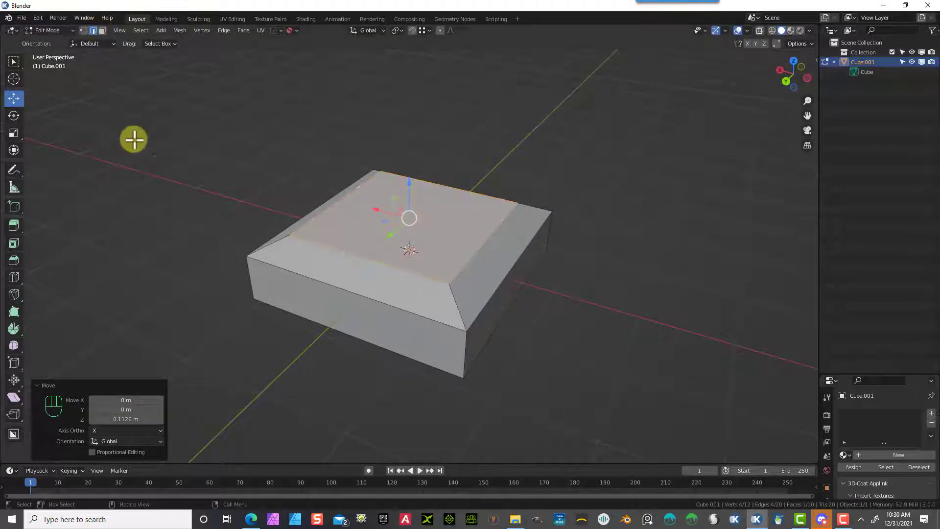
pyautogui.keyDown('alt'); pyautogui.click(252, 277); pyautogui.keyUp('alt')
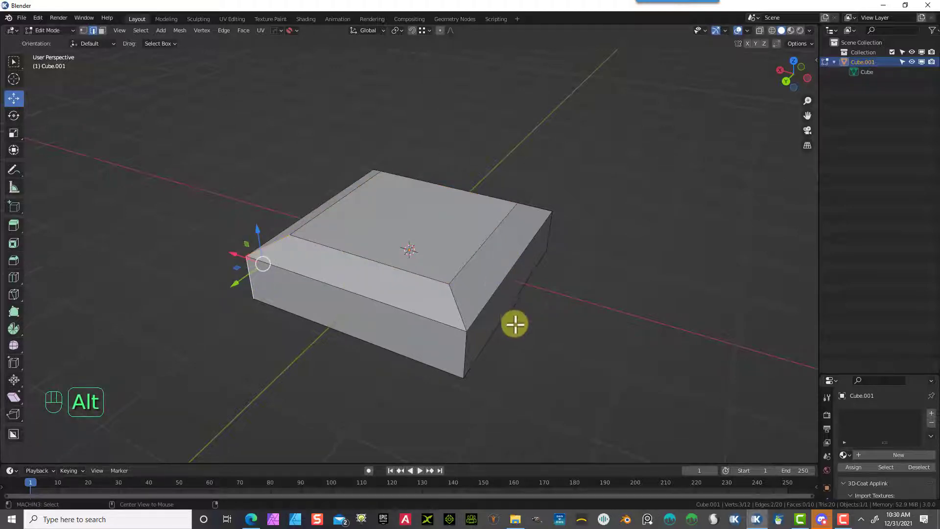
pyautogui.keyDown('shift'); pyautogui.click(466, 354); pyautogui.keyUp('shift')
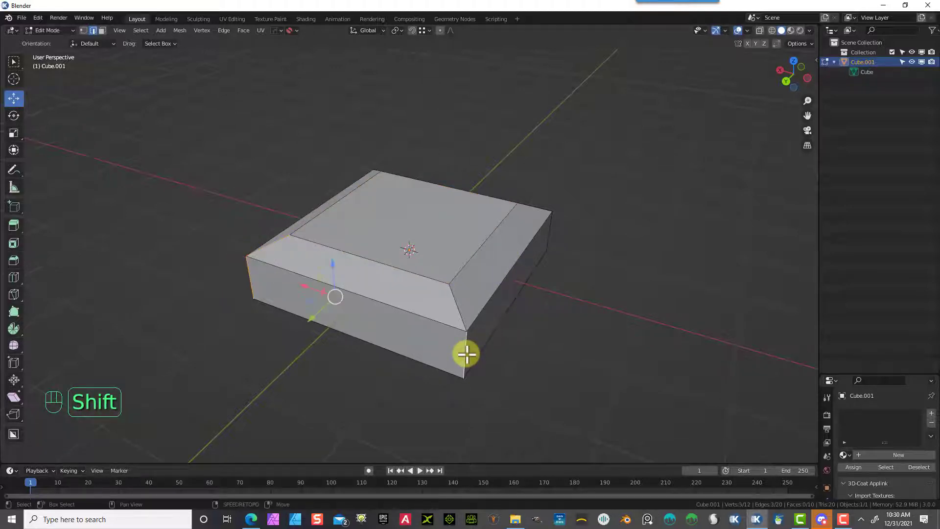
pyautogui.keyDown('shift'); pyautogui.click(458, 304); pyautogui.keyUp('shift')
pyautogui.keyDown('shift'); pyautogui.click(531, 207); pyautogui.keyUp('shift')
pyautogui.keyDown('shift'); pyautogui.click(548, 230); pyautogui.keyUp('shift')
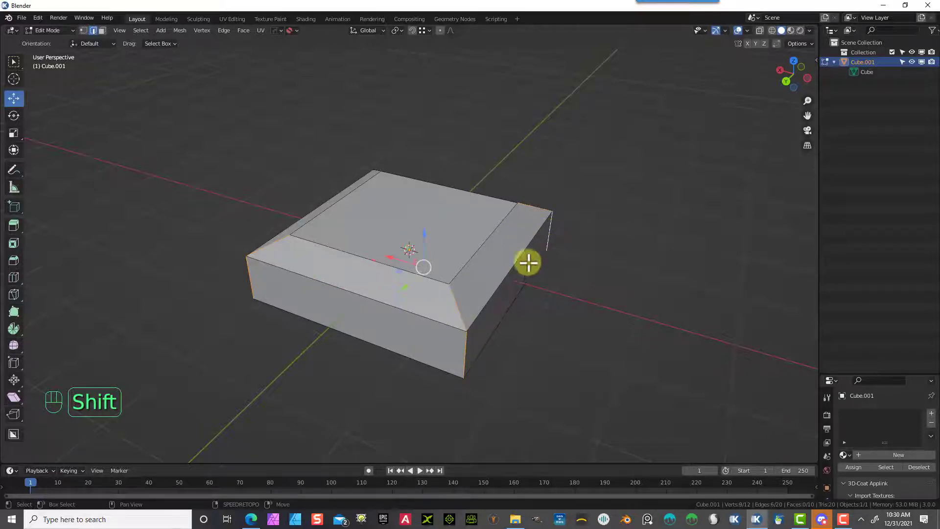
pyautogui.moveTo(468, 307); pyautogui.dragTo(670, 289, button='middle')
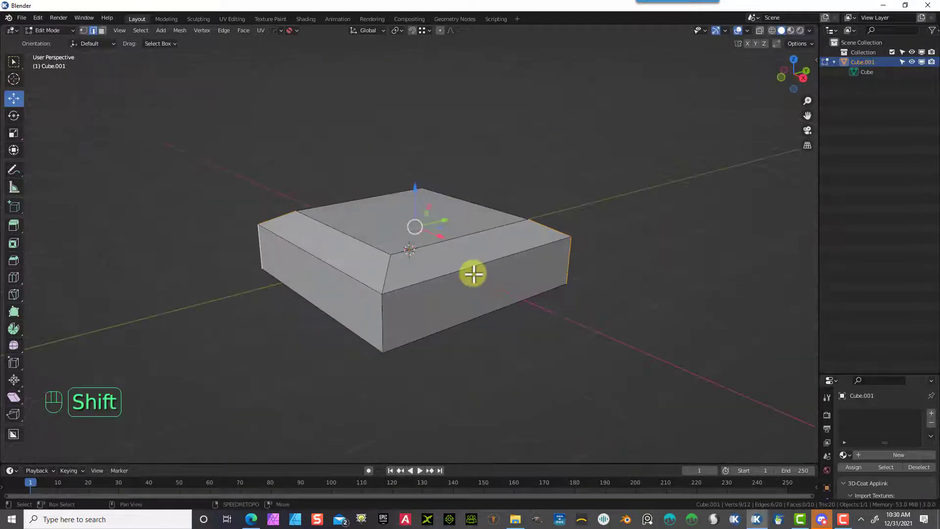
pyautogui.keyDown('alt'); pyautogui.keyDown('shift'); pyautogui.click(382, 324); pyautogui.keyUp('shift'); pyautogui.keyUp('alt')
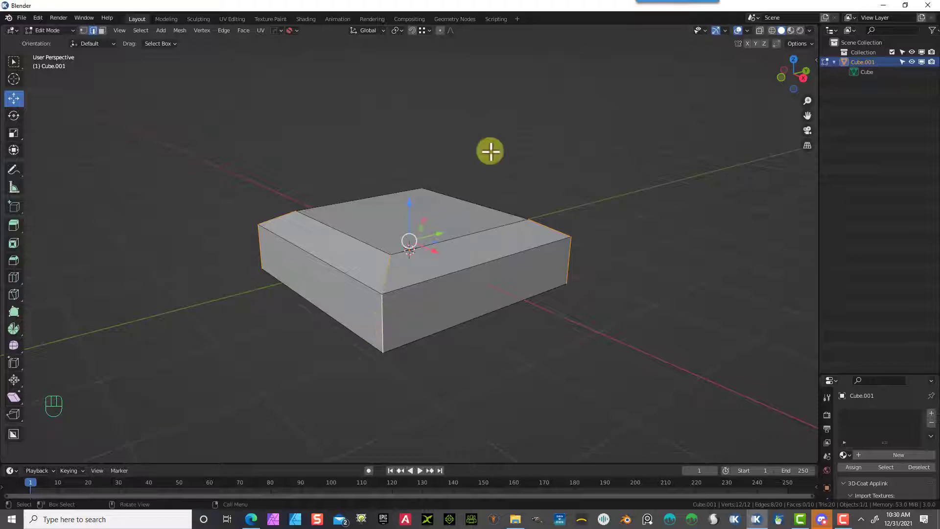
pyautogui.click(13, 258)
pyautogui.moveTo(409, 194); pyautogui.dragTo(411, 178)
pyautogui.moveTo(214, 321); pyautogui.dragTo(279, 342, button='middle')
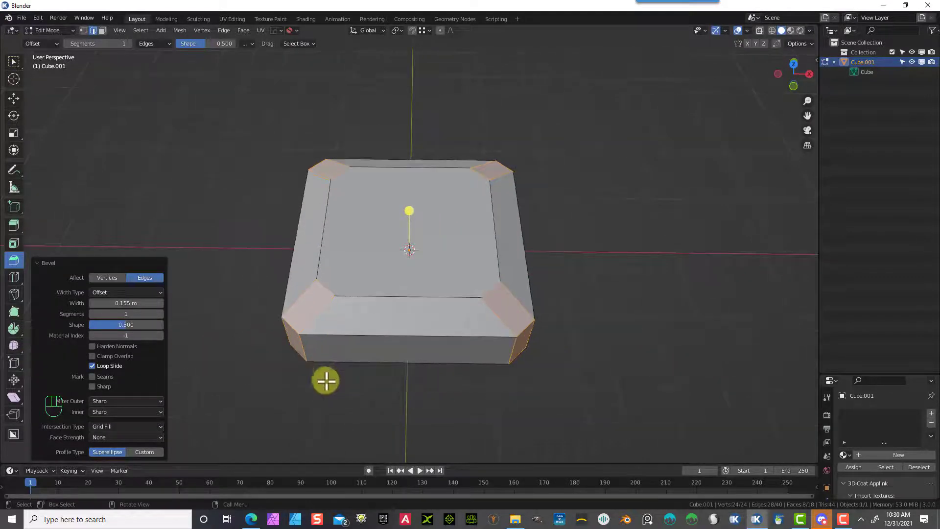
pyautogui.moveTo(326, 381); pyautogui.dragTo(356, 390, button='middle')
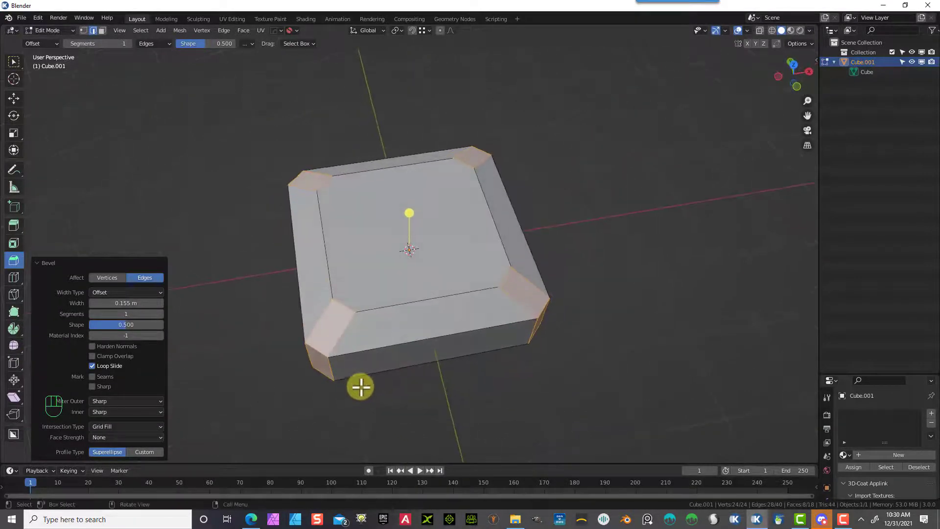
pyautogui.click(635, 248)
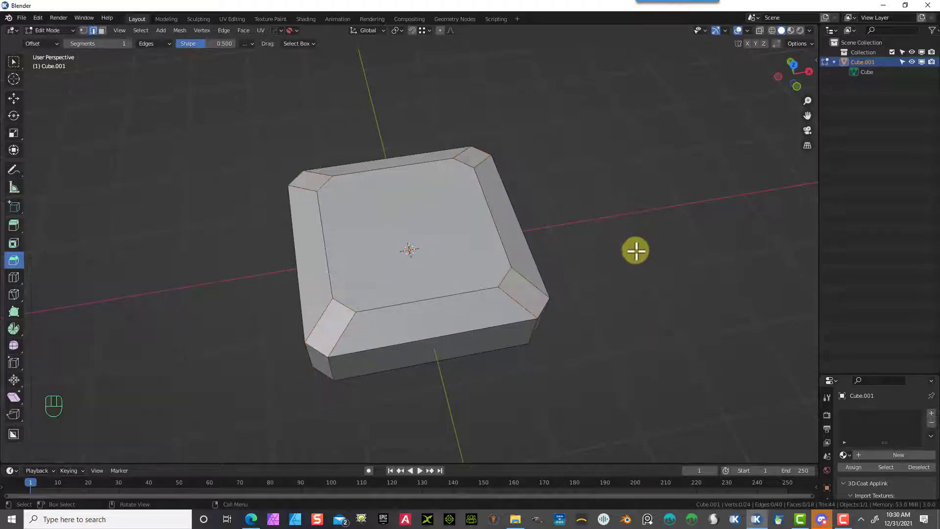
# Step: Bevel the edge loops on both sides of all four corner strips about 0.021 m wide with 5 segments
pyautogui.moveTo(636, 251); pyautogui.dragTo(445, 292, button='middle')
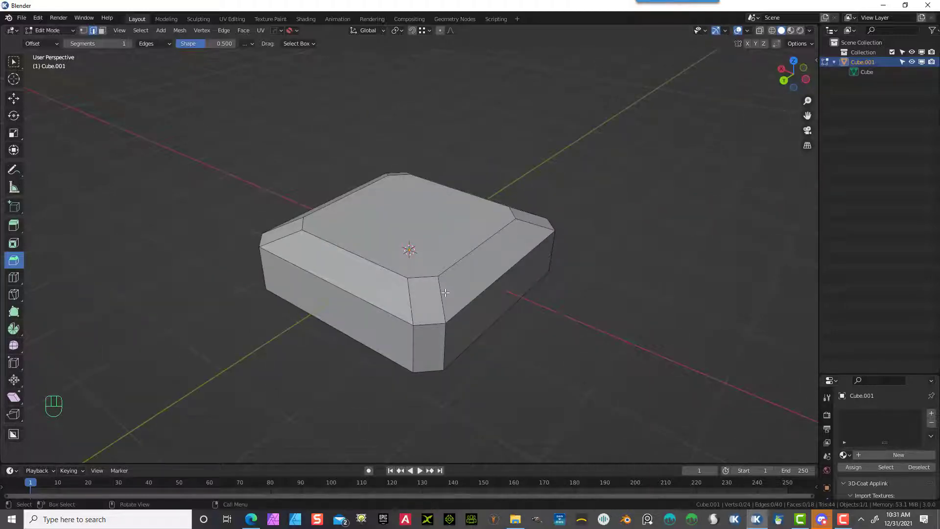
pyautogui.keyDown('alt'); pyautogui.click(445, 292); pyautogui.keyUp('alt')
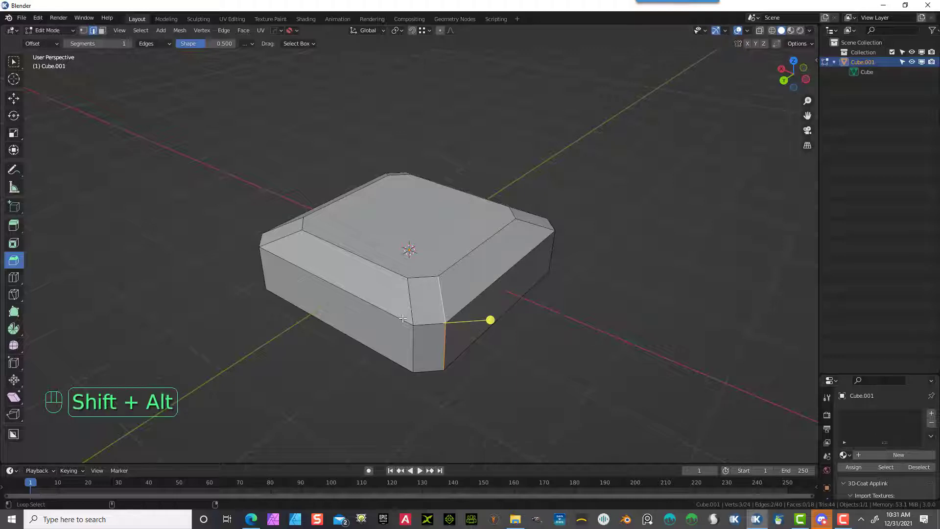
pyautogui.keyDown('alt'); pyautogui.keyDown('shift'); pyautogui.click(409, 297); pyautogui.keyUp('shift'); pyautogui.keyUp('alt')
pyautogui.keyDown('alt'); pyautogui.keyDown('shift'); pyautogui.click(283, 230); pyautogui.keyUp('shift'); pyautogui.keyUp('alt')
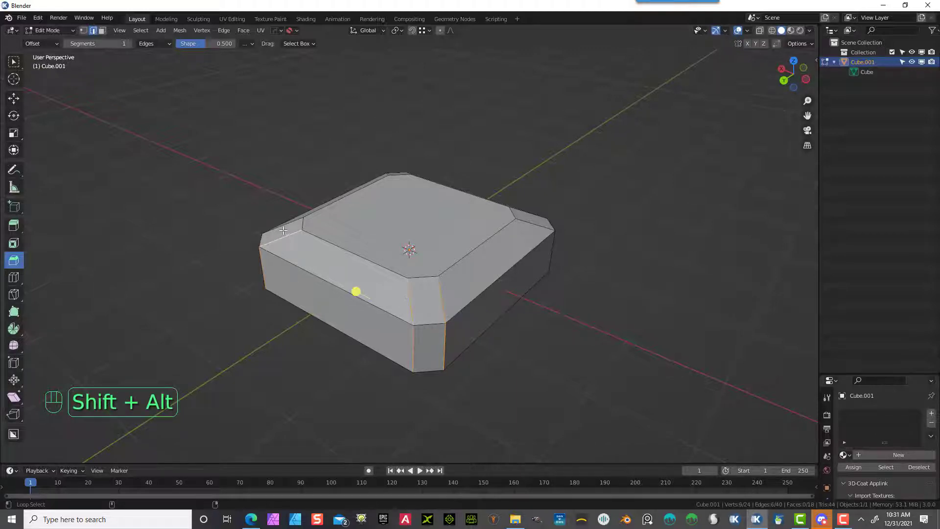
pyautogui.keyDown('alt'); pyautogui.keyDown('shift'); pyautogui.click(318, 265); pyautogui.keyUp('shift'); pyautogui.keyUp('alt')
pyautogui.moveTo(548, 298); pyautogui.dragTo(622, 316, button='middle')
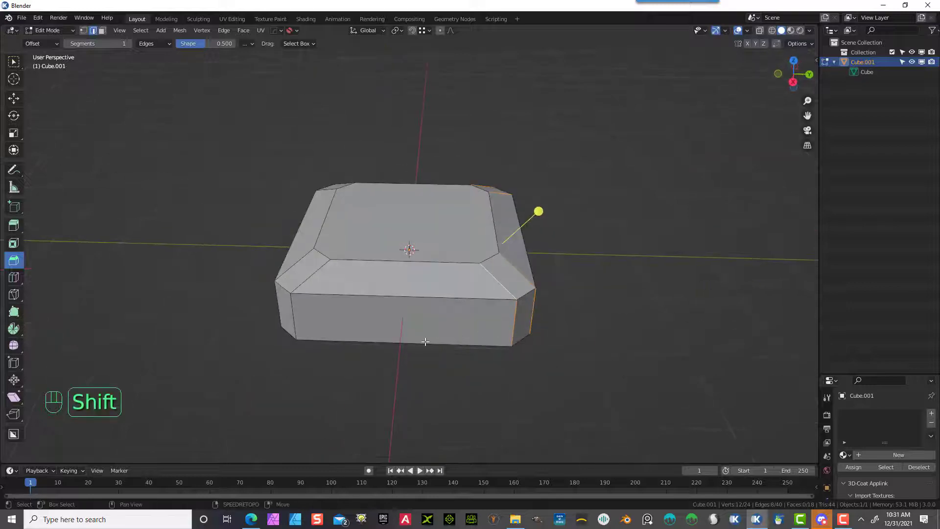
pyautogui.keyDown('alt'); pyautogui.keyDown('shift'); pyautogui.click(319, 269); pyautogui.keyUp('shift'); pyautogui.keyUp('alt')
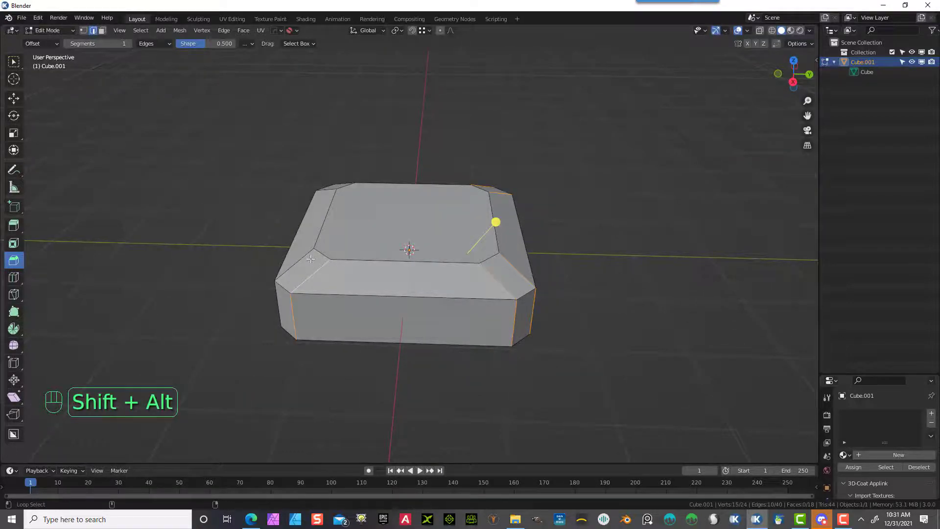
pyautogui.keyDown('alt'); pyautogui.keyDown('shift'); pyautogui.click(310, 258); pyautogui.keyUp('shift'); pyautogui.keyUp('alt')
pyautogui.moveTo(261, 325); pyautogui.dragTo(373, 334, button='middle')
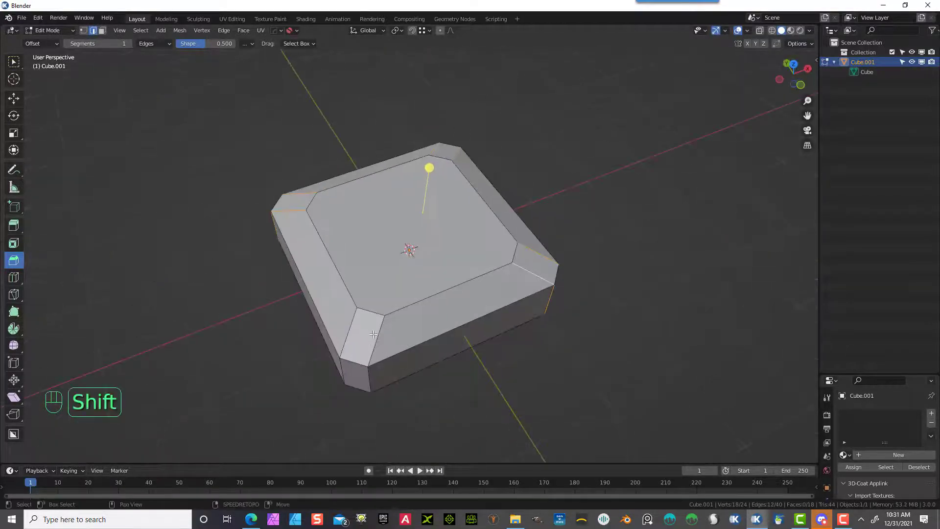
pyautogui.keyDown('alt'); pyautogui.keyDown('shift'); pyautogui.click(373, 334); pyautogui.keyUp('shift'); pyautogui.keyUp('alt')
pyautogui.keyDown('alt'); pyautogui.keyDown('shift'); pyautogui.click(349, 332); pyautogui.keyUp('shift'); pyautogui.keyUp('alt')
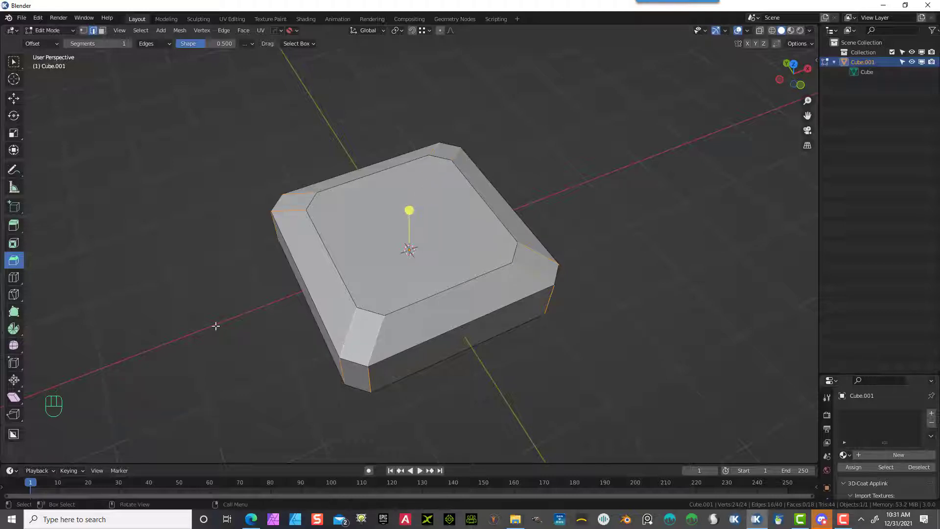
pyautogui.moveTo(409, 210); pyautogui.dragTo(409, 206)
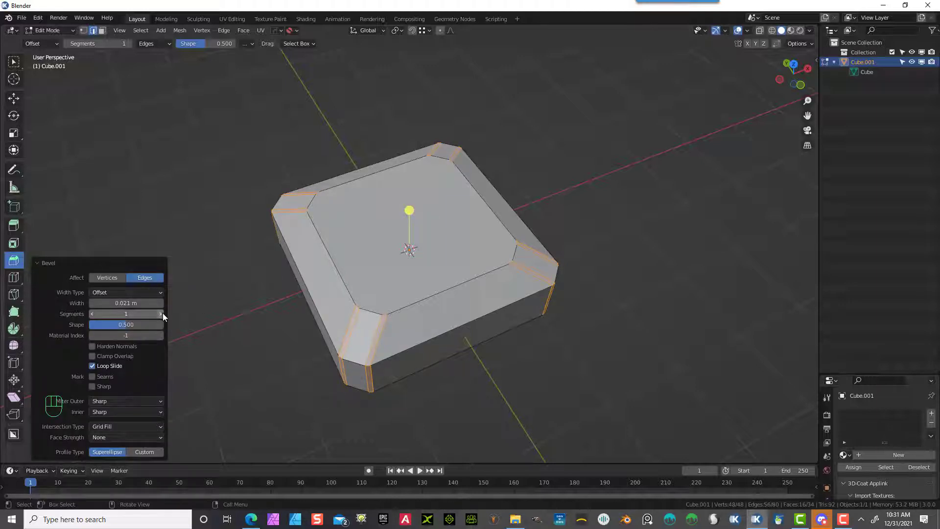
pyautogui.moveTo(163, 317); pyautogui.dragTo(177, 316)
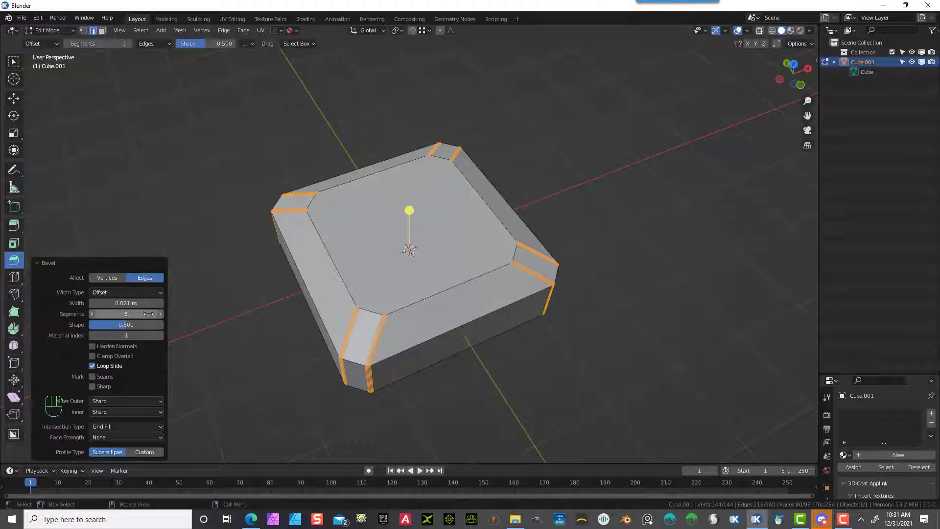
pyautogui.click(197, 206)
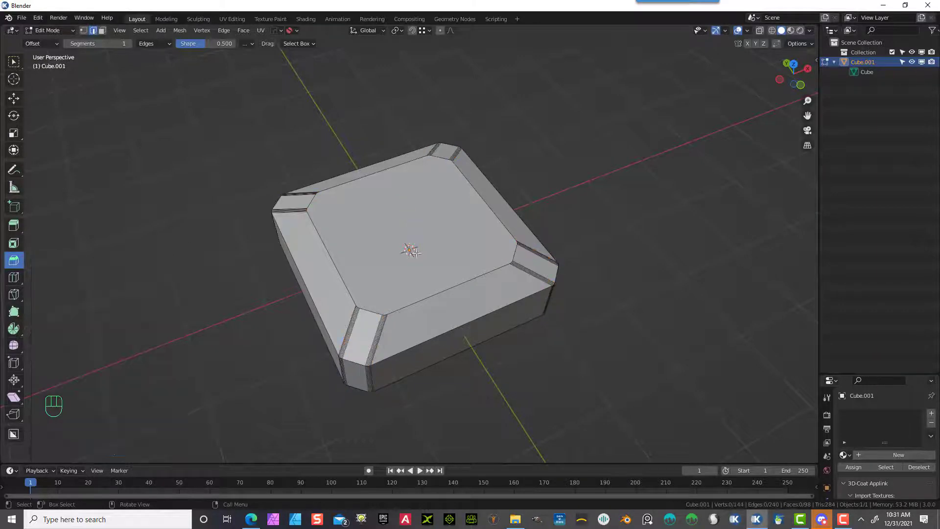
# Step: Bevel the rim loop between the sloped faces and the vertical sides about 0.084 m wide with 8 segments, and clear the selection
pyautogui.moveTo(589, 264); pyautogui.dragTo(558, 235, button='middle')
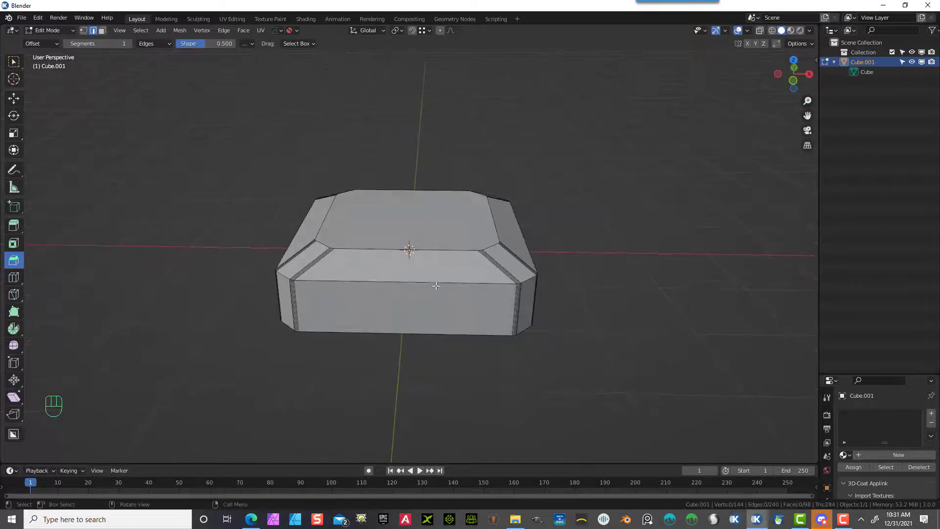
pyautogui.keyDown('alt'); pyautogui.click(327, 260); pyautogui.keyUp('alt')
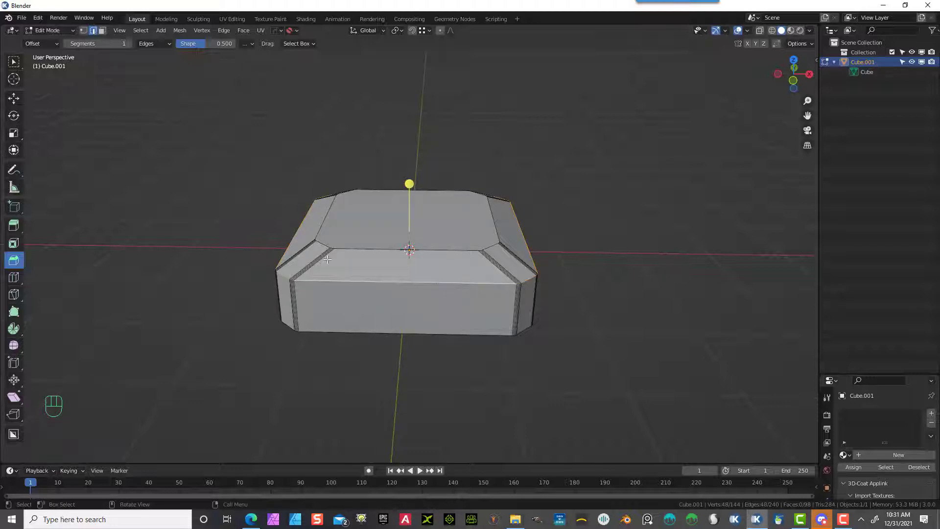
pyautogui.moveTo(409, 185); pyautogui.dragTo(408, 172)
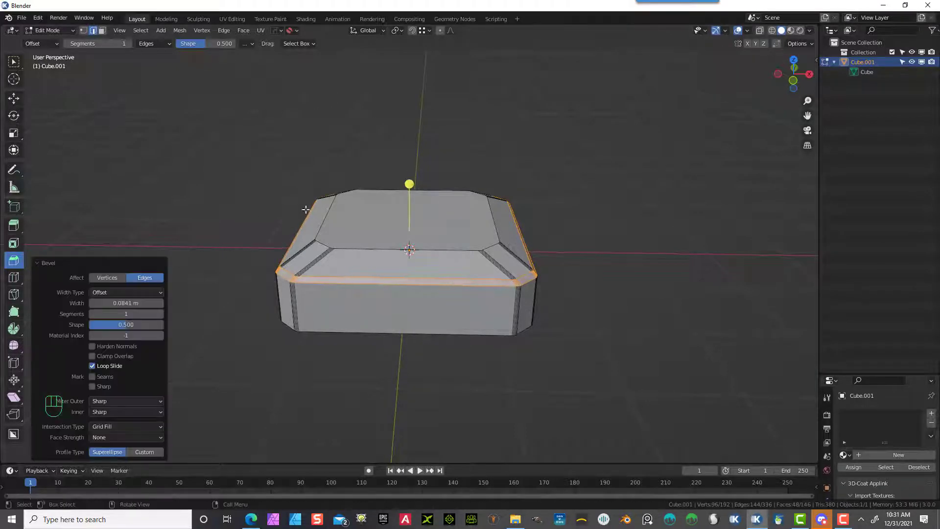
pyautogui.click(161, 314)
pyautogui.click(161, 314)
pyautogui.click(161, 313)
pyautogui.click(161, 314)
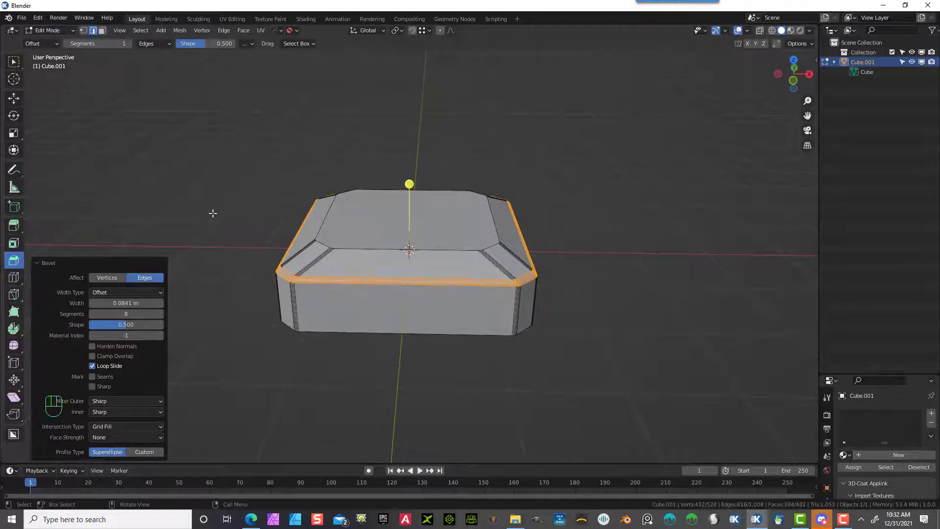
pyautogui.hotkey('alt', 'a')
# Step: Divide the block's +X side and its slope with 40 evenly spaced vertical loop cuts
pyautogui.moveTo(458, 268)
pyautogui.mouseDown(button='middle')
pyautogui.moveTo(580, 310)
pyautogui.moveTo(447, 276)
pyautogui.mouseUp(button='middle')
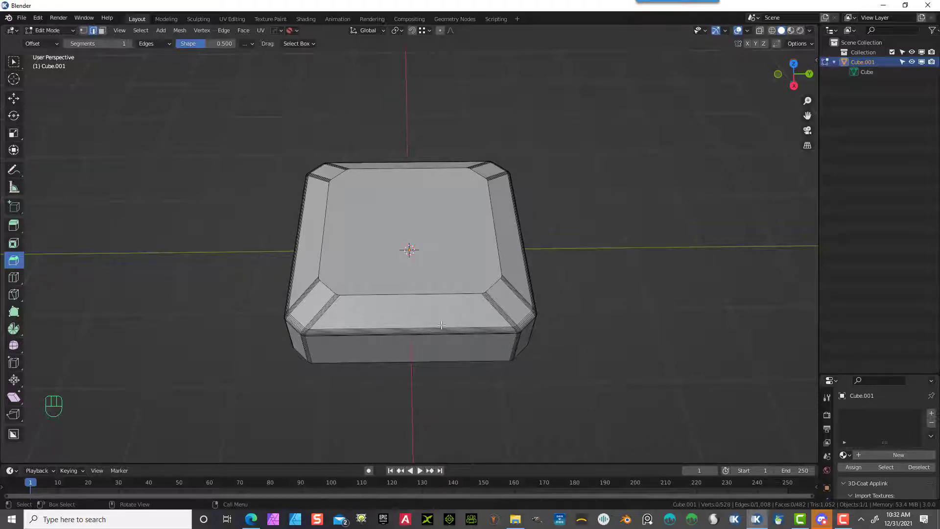
pyautogui.click(14, 277)
pyautogui.click(422, 322)
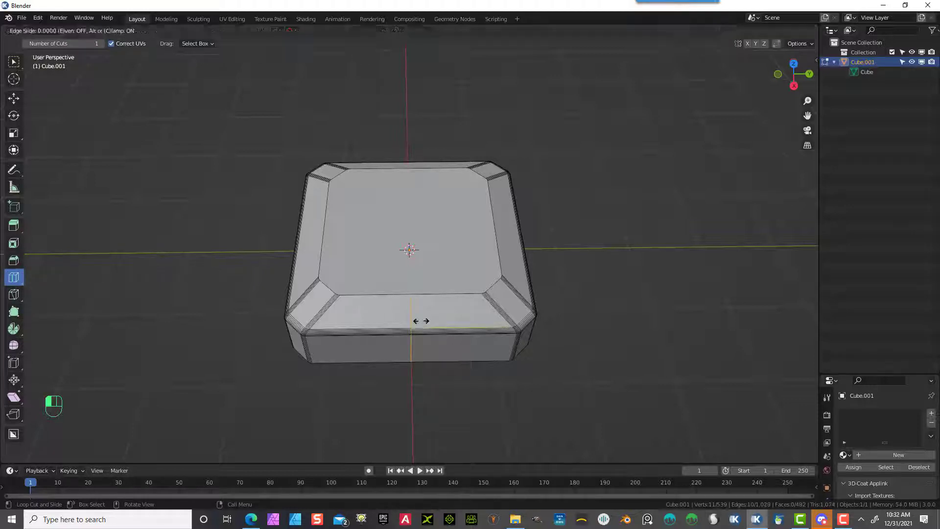
pyautogui.click(161, 377)
pyautogui.click(162, 377)
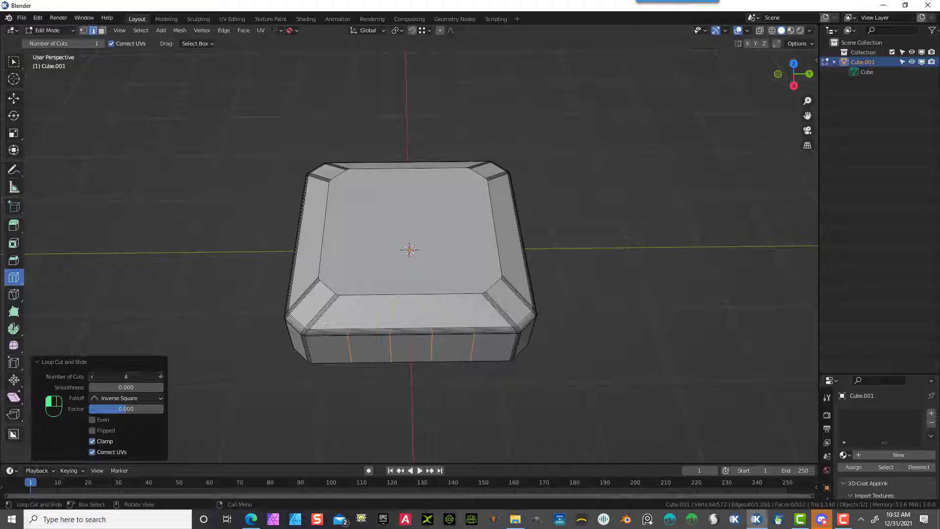
pyautogui.click(161, 377)
pyautogui.click(162, 377)
pyautogui.click(161, 377)
pyautogui.click(162, 377)
pyautogui.click(162, 377)
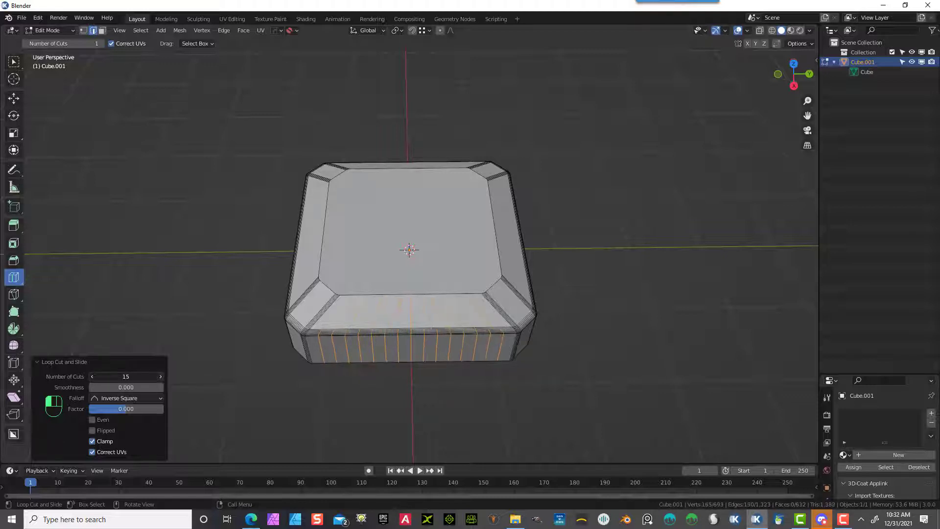
pyautogui.click(162, 377)
pyautogui.click(161, 377)
pyautogui.click(162, 377)
pyautogui.click(161, 377)
pyautogui.click(162, 377)
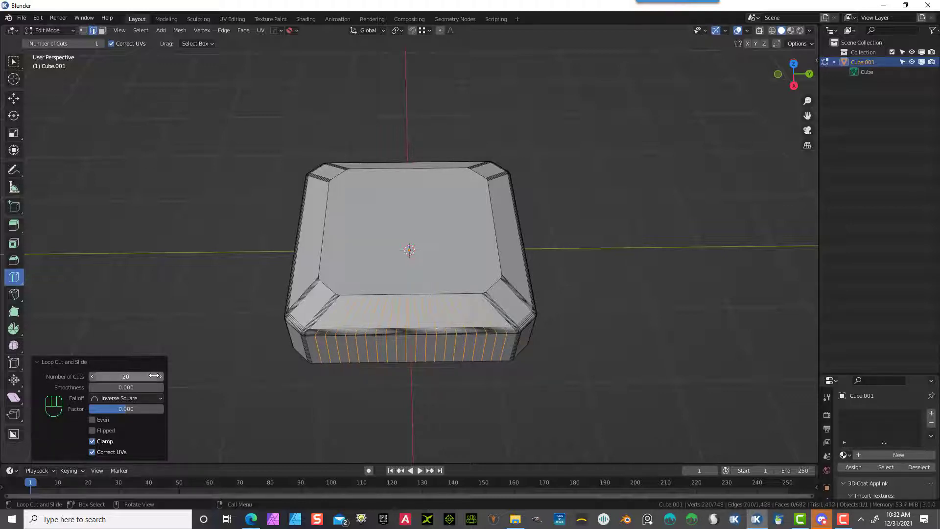
pyautogui.click(147, 377)
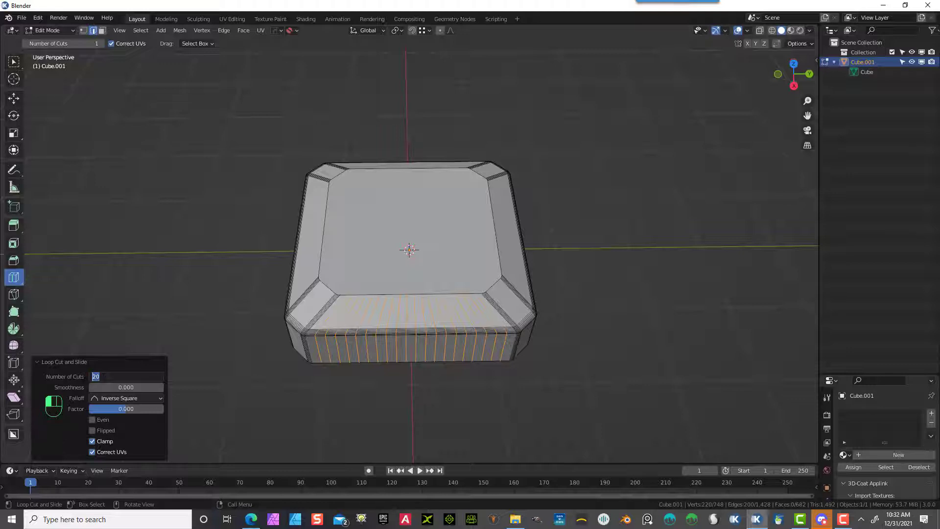
pyautogui.write('40')
pyautogui.press('Return')
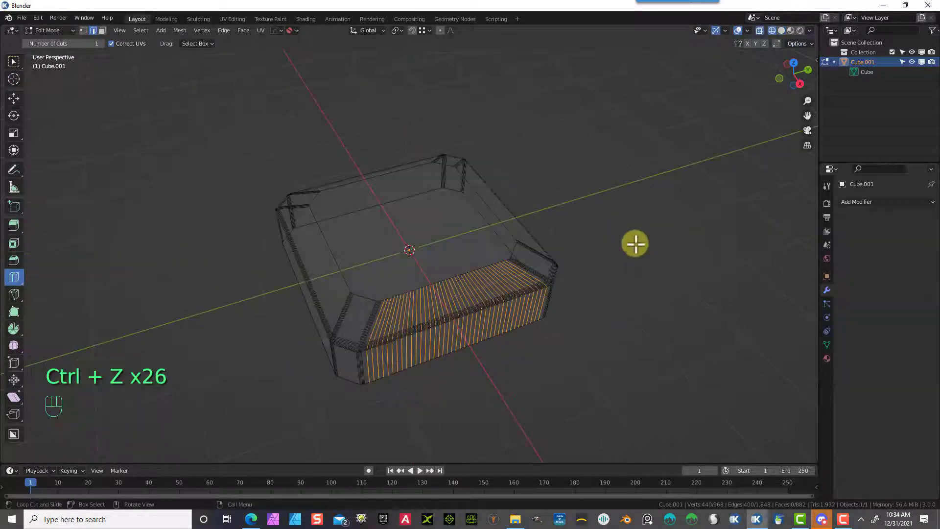
# Step: Divide the block's -Y and +Y sides, including their slopes, with 40 vertical loop cuts each
pyautogui.click(311, 252)
pyautogui.moveTo(133, 380); pyautogui.dragTo(132, 380)
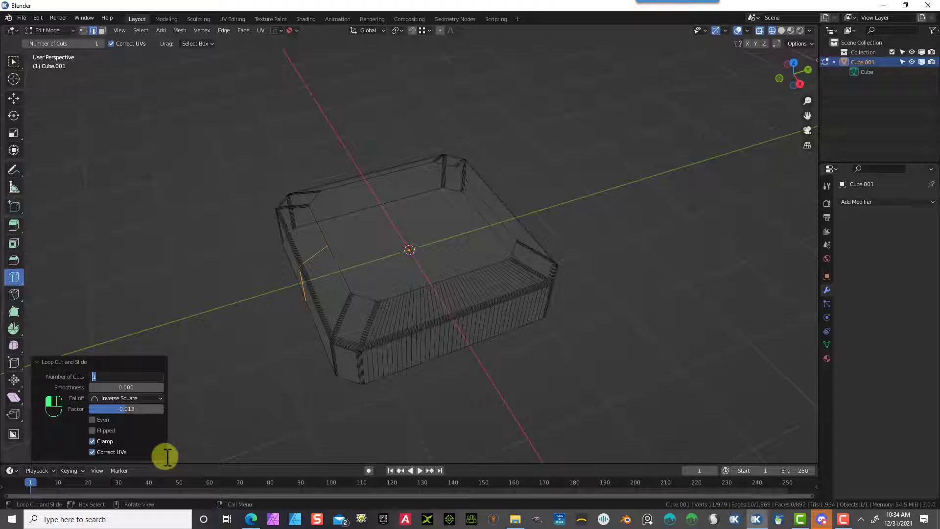
pyautogui.write('40')
pyautogui.press('Return')
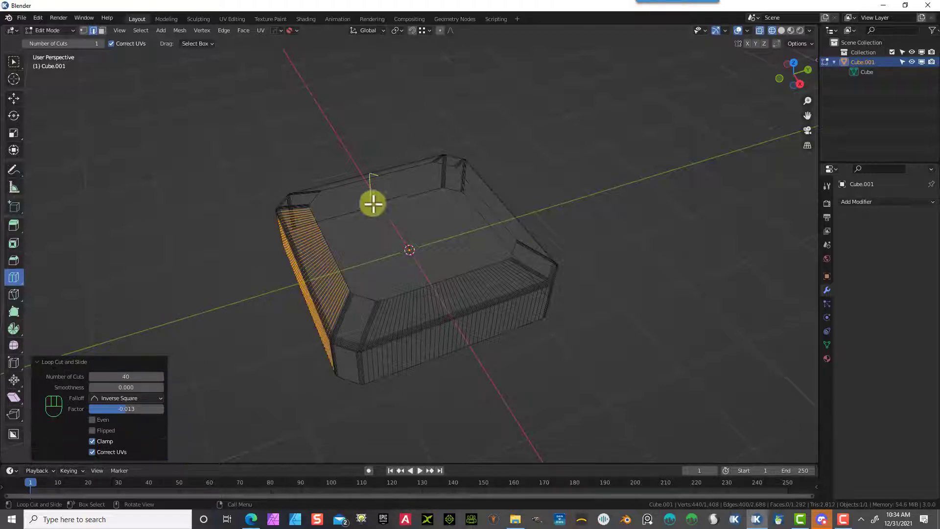
pyautogui.click(511, 202)
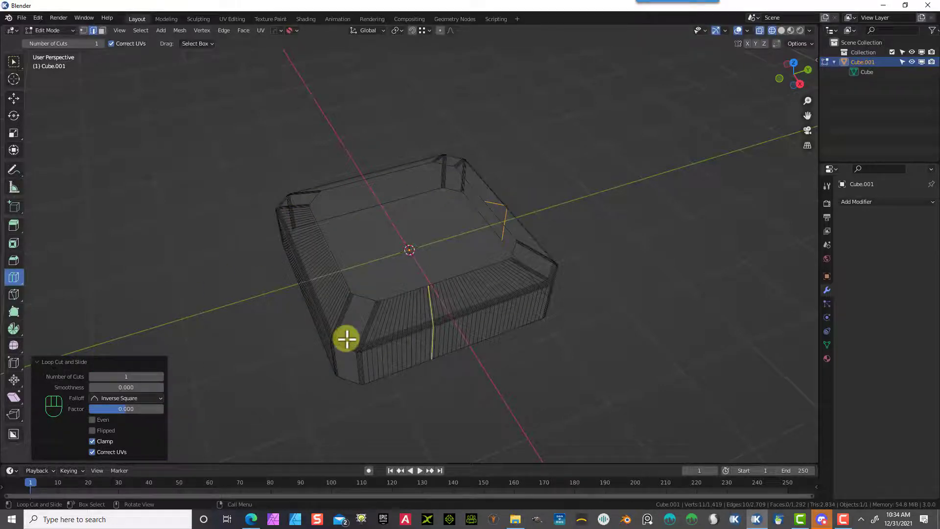
pyautogui.click(151, 375)
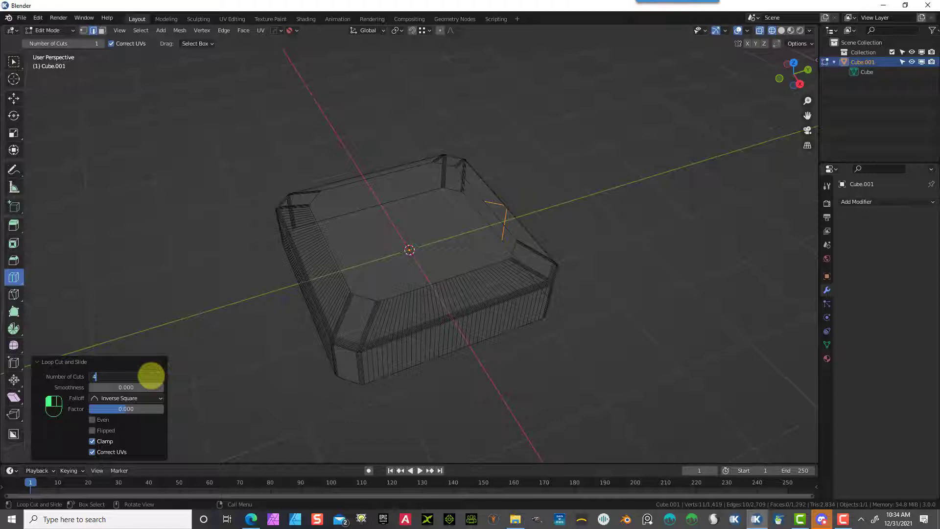
pyautogui.press('Return')
# Step: Divide the remaining -X side and its slope with 40 vertical loop cuts
pyautogui.moveTo(336, 365); pyautogui.dragTo(422, 312, button='middle')
pyautogui.click(433, 312)
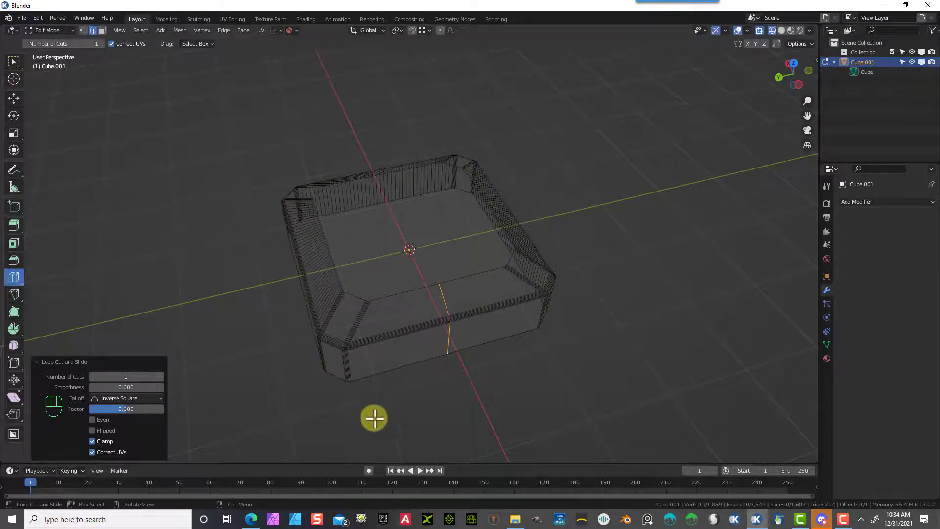
pyautogui.click(144, 376)
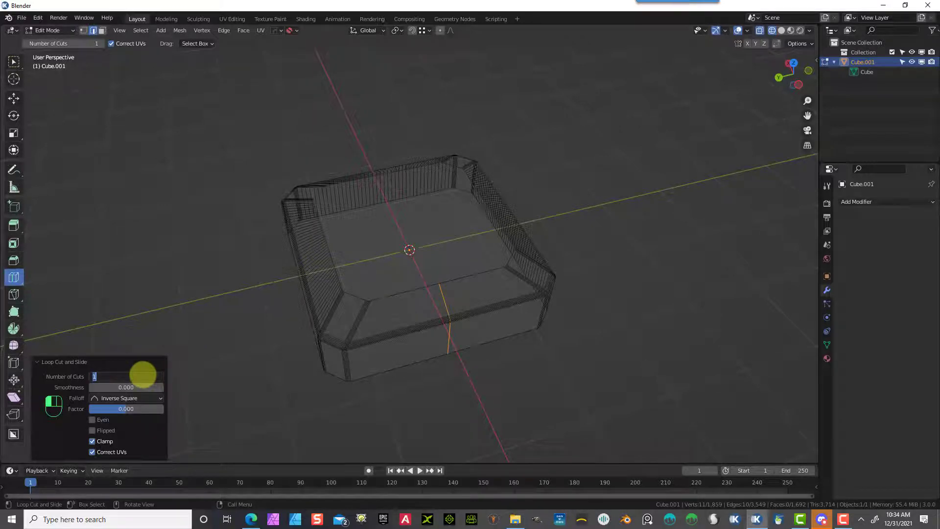
pyautogui.press('Return')
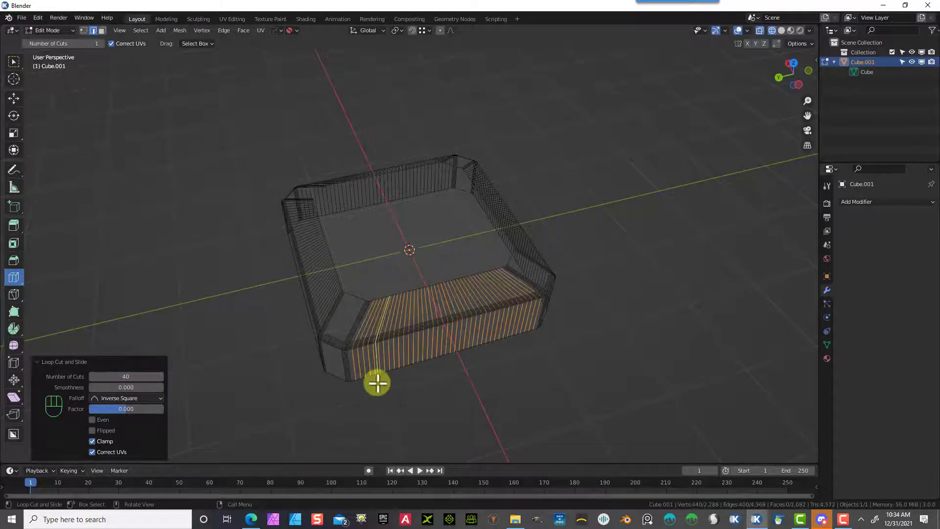
# Step: Divide the corner strip between the -X and +Y sides with 10 vertical loop cuts
pyautogui.moveTo(554, 405); pyautogui.dragTo(600, 409, button='middle')
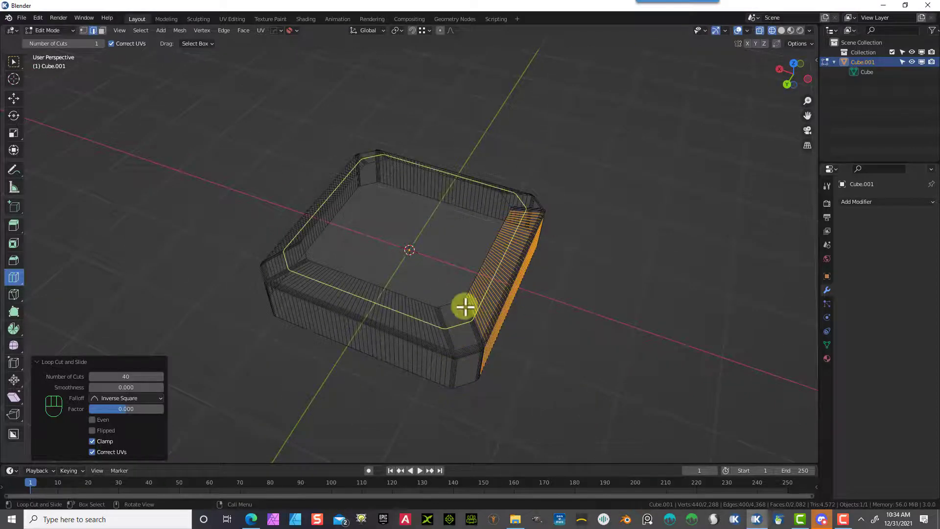
pyautogui.click(466, 357)
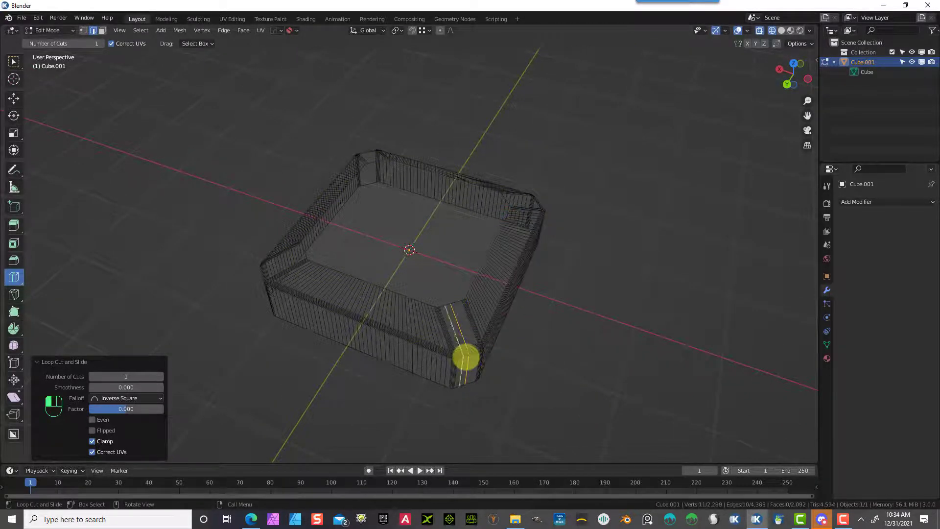
pyautogui.click(132, 376)
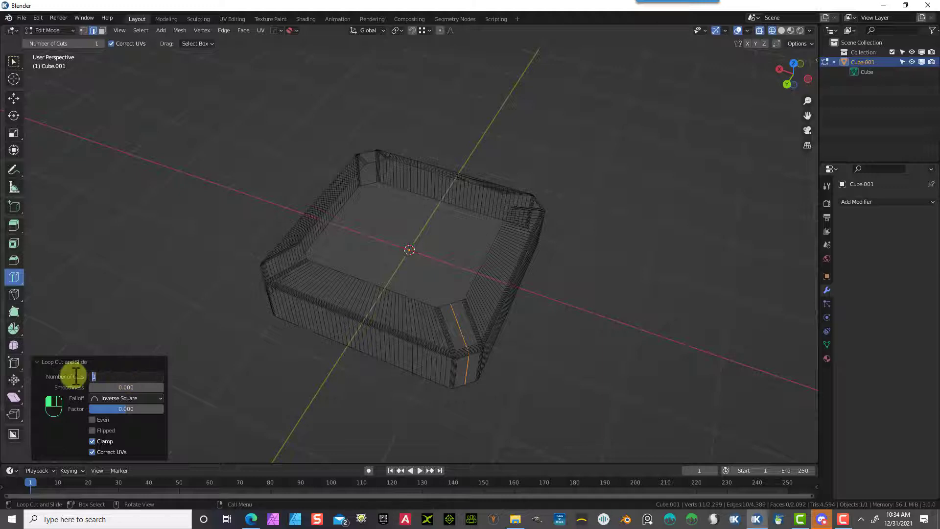
pyautogui.write('10')
pyautogui.press('Return')
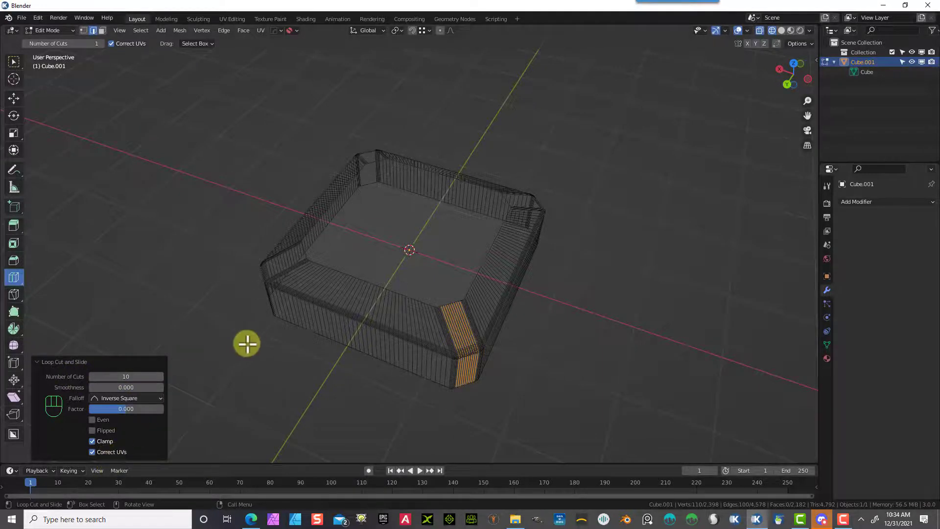
# Step: Divide the corner strip between the +X and +Y sides with 10 vertical loop cuts
pyautogui.moveTo(248, 343); pyautogui.dragTo(457, 332, button='middle')
pyautogui.click(443, 355)
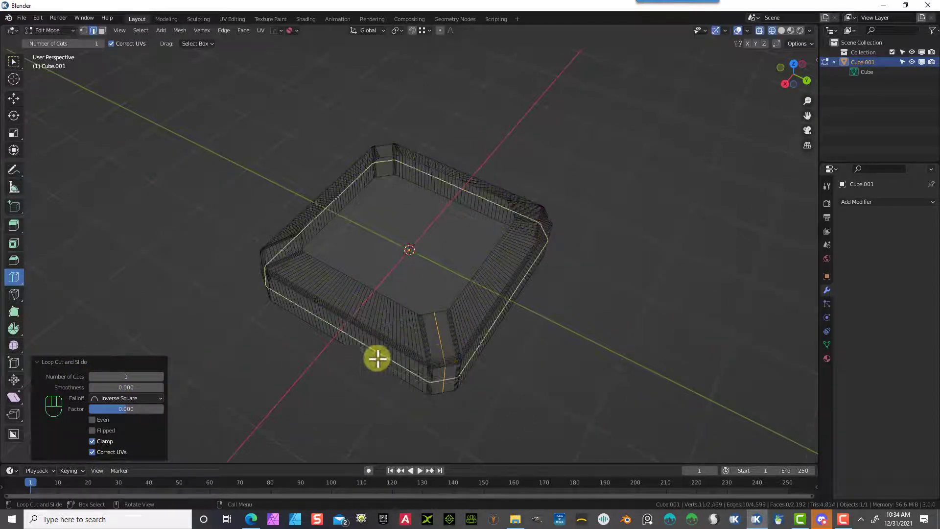
pyautogui.click(131, 375)
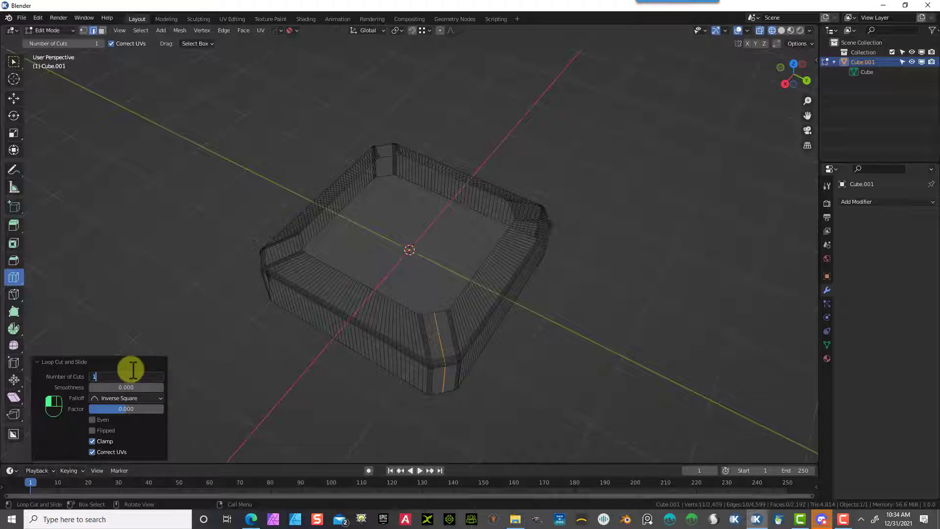
pyautogui.write('10')
pyautogui.press('Return')
pyautogui.moveTo(226, 318); pyautogui.dragTo(419, 329, button='middle')
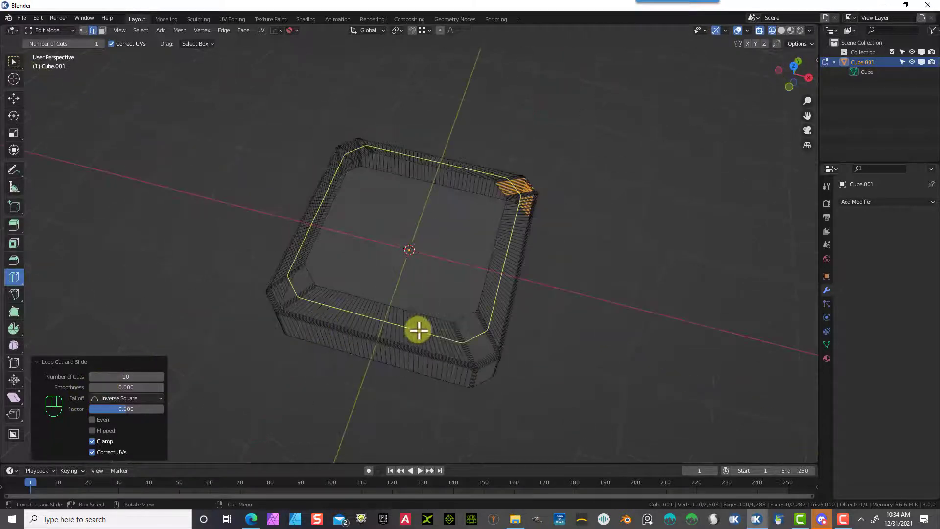
# Step: Divide the corner strip between the +X and -Y sides with 10 vertical loop cuts
pyautogui.click(484, 358)
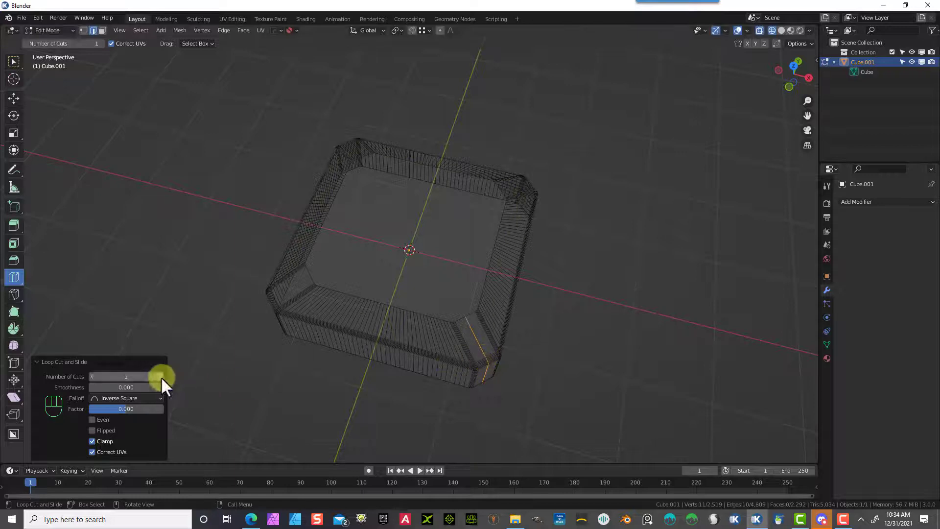
pyautogui.click(131, 376)
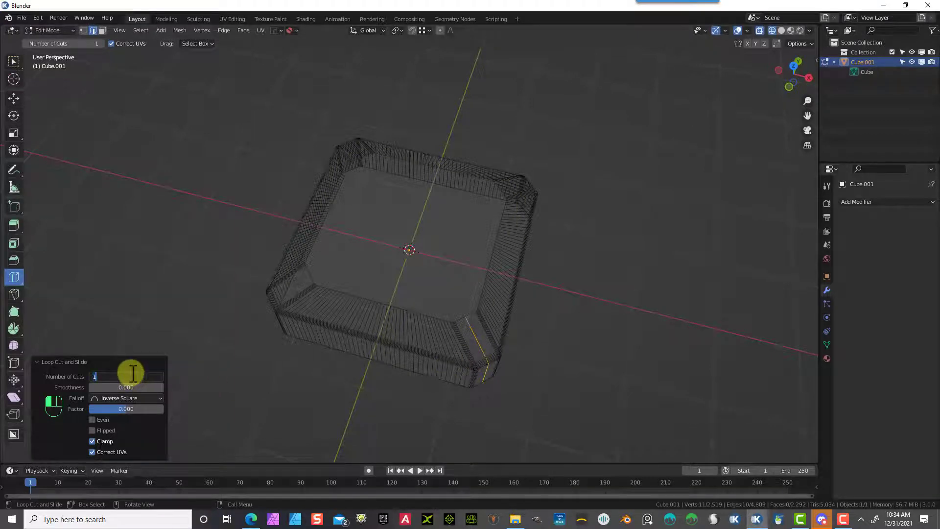
pyautogui.write('10')
pyautogui.press('Return')
pyautogui.moveTo(238, 350); pyautogui.dragTo(358, 363, button='middle')
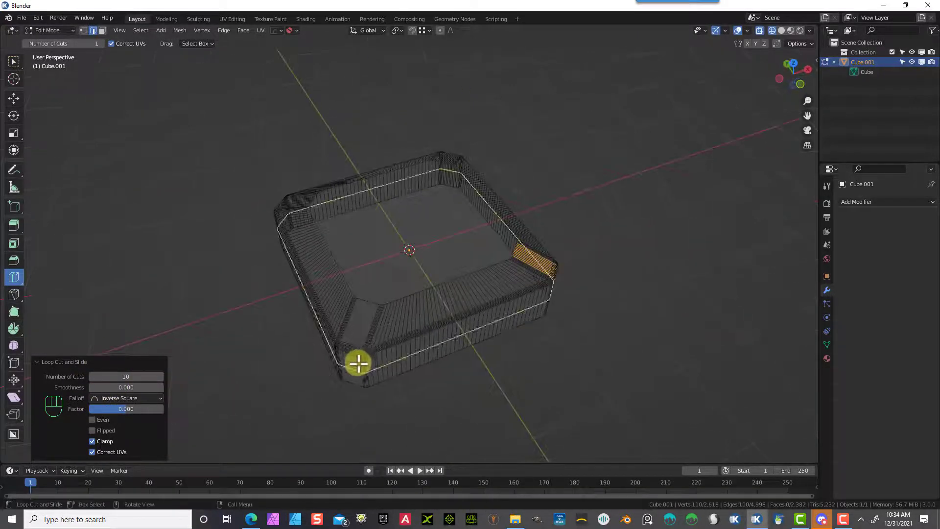
# Step: Divide the corner strip between the -X and -Y sides with 10 vertical loop cuts
pyautogui.click(347, 356)
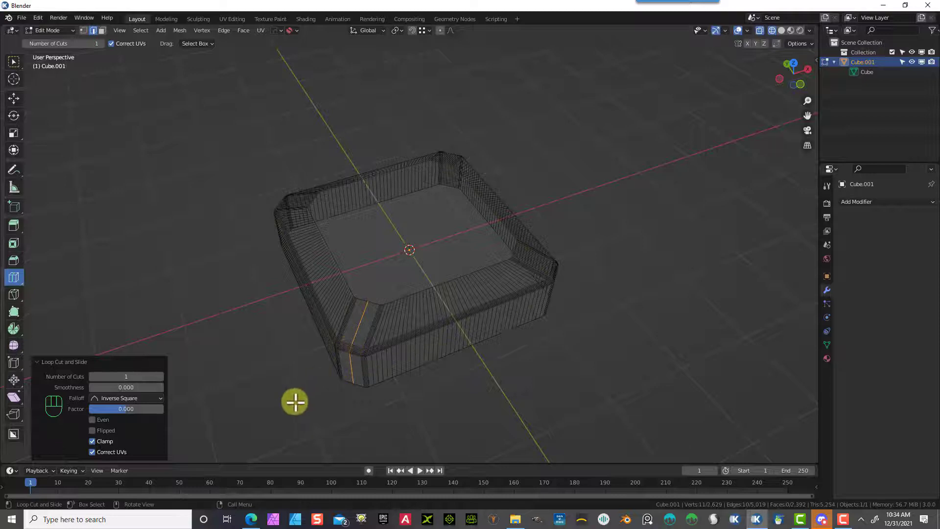
pyautogui.click(152, 376)
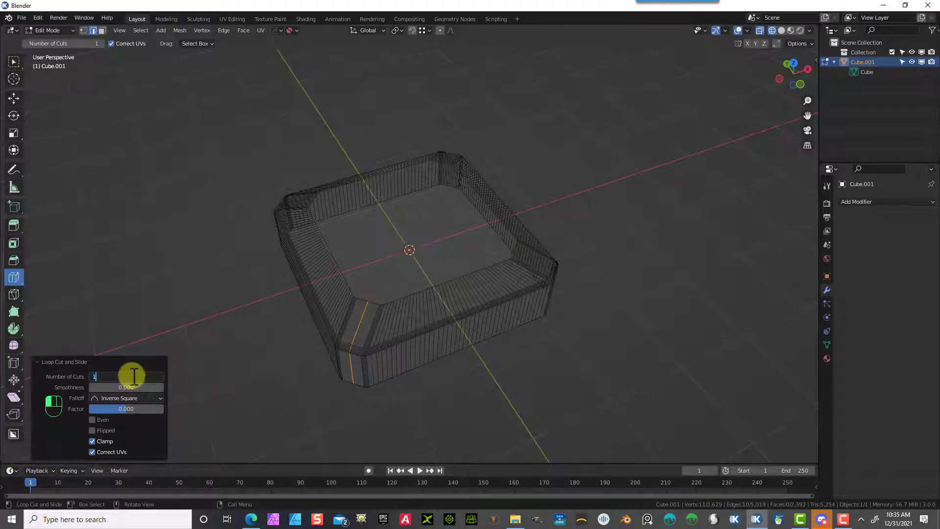
pyautogui.write('10')
pyautogui.press('Return')
pyautogui.moveTo(536, 343)
pyautogui.mouseDown(button='middle')
pyautogui.moveTo(583, 336)
pyautogui.moveTo(571, 239)
pyautogui.moveTo(483, 277)
pyautogui.moveTo(533, 348)
pyautogui.moveTo(553, 338)
pyautogui.mouseUp(button='middle')
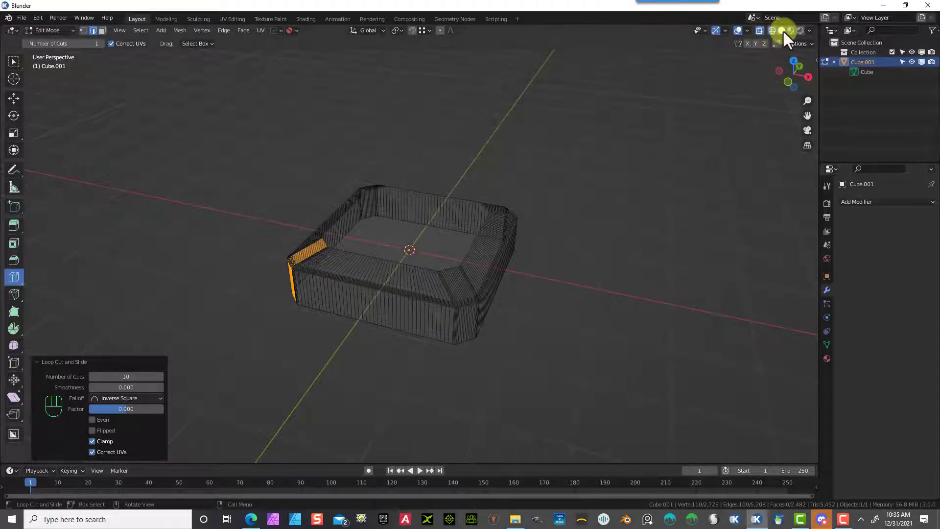
# Step: Switch the viewport to solid shading and inset the block's top face by about 0.04 m
pyautogui.click(782, 30)
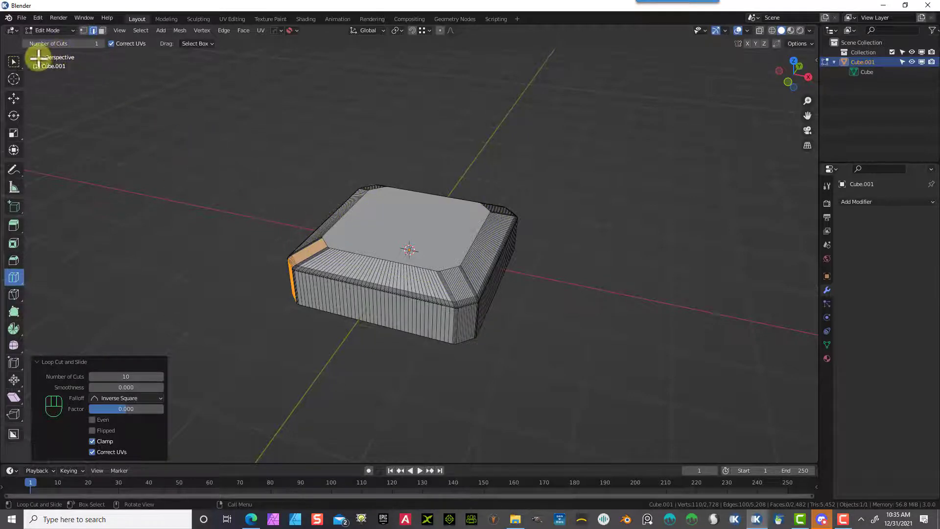
pyautogui.click(20, 60)
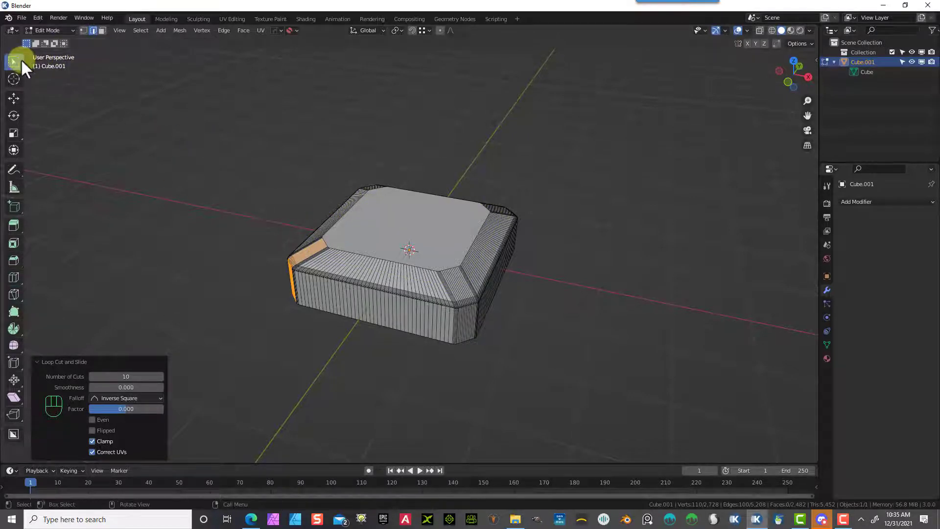
pyautogui.click(101, 30)
pyautogui.click(420, 221)
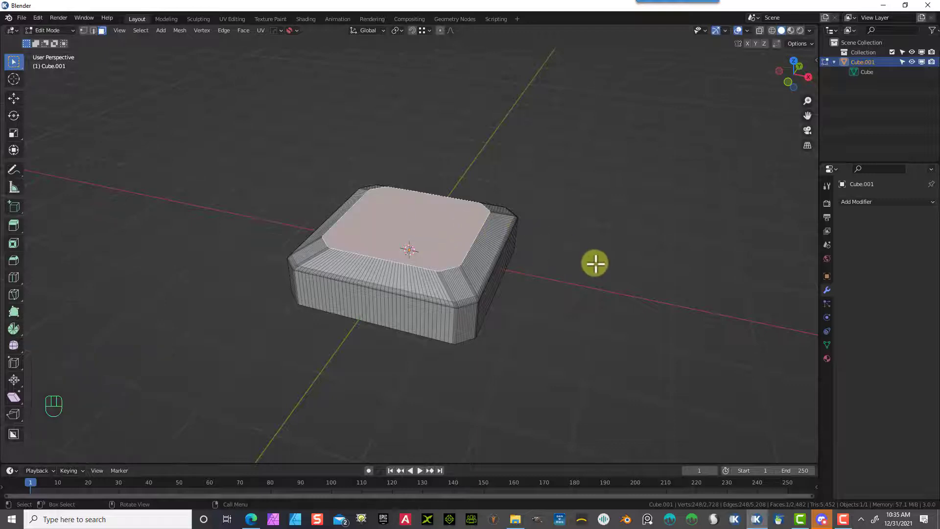
pyautogui.scroll(4, 595, 262)
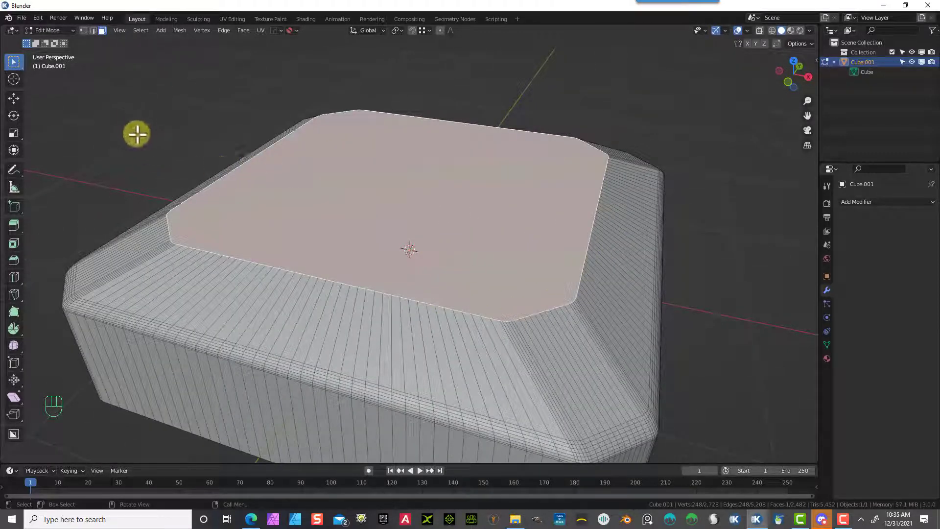
pyautogui.click(13, 242)
pyautogui.moveTo(445, 177); pyautogui.dragTo(437, 181)
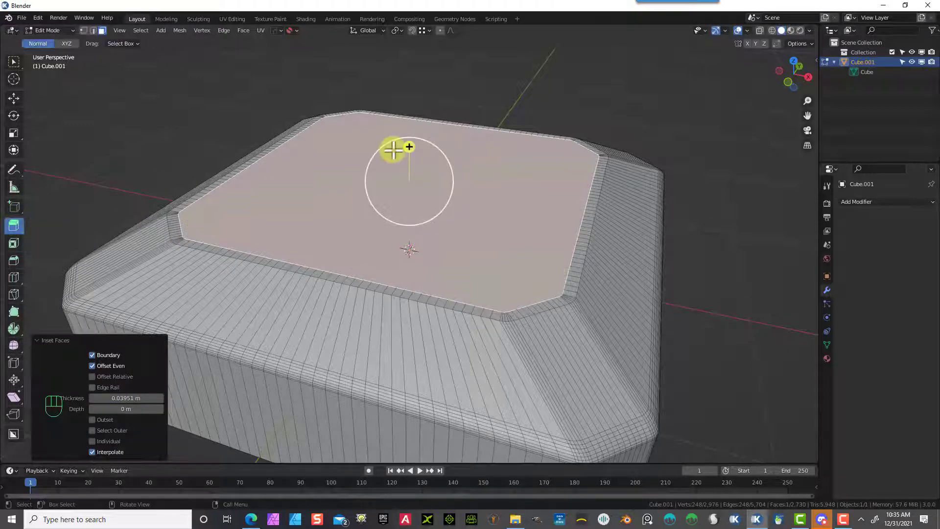
# Step: Extrude the inset top face about 0.19 m down into the block to form a recess
pyautogui.moveTo(411, 147); pyautogui.dragTo(409, 177)
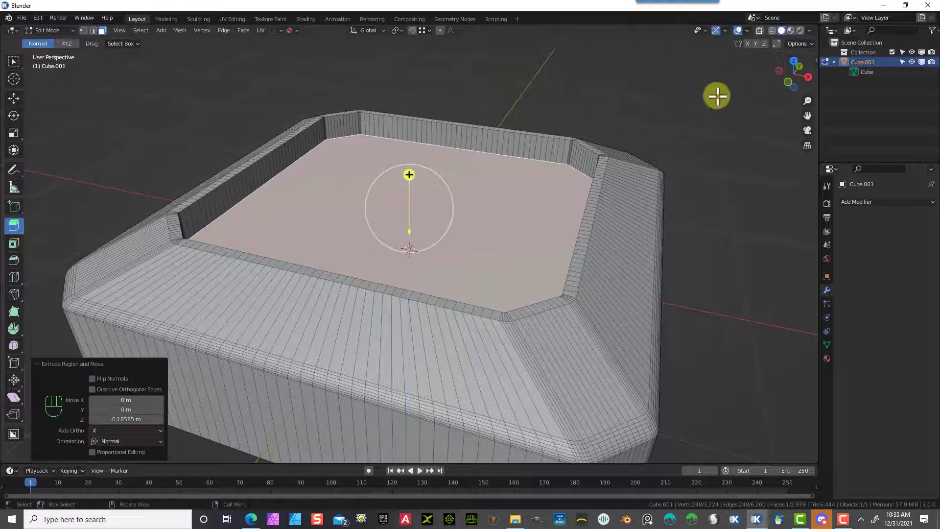
pyautogui.click(620, 101)
pyautogui.moveTo(686, 152); pyautogui.dragTo(604, 180, button='middle')
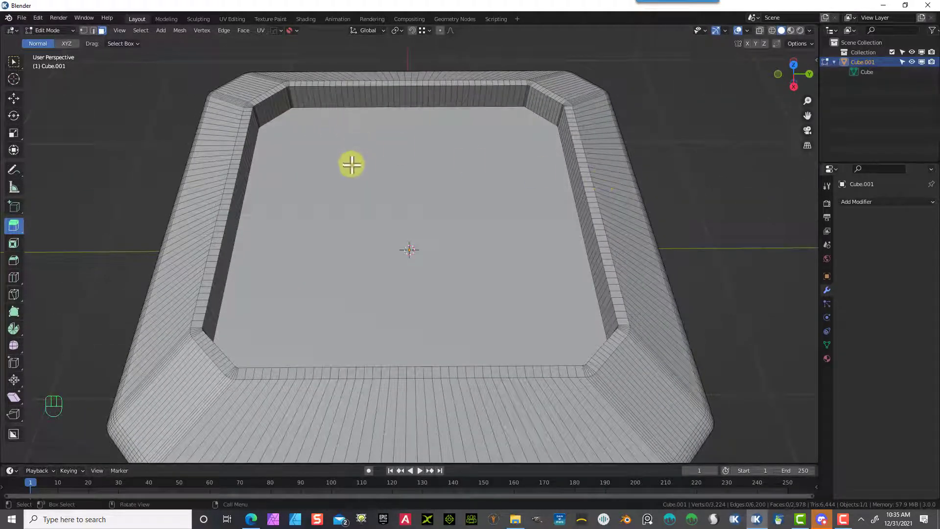
# Step: Inset the recess's floor face by about 0.017 m
pyautogui.click(19, 56)
pyautogui.click(362, 203)
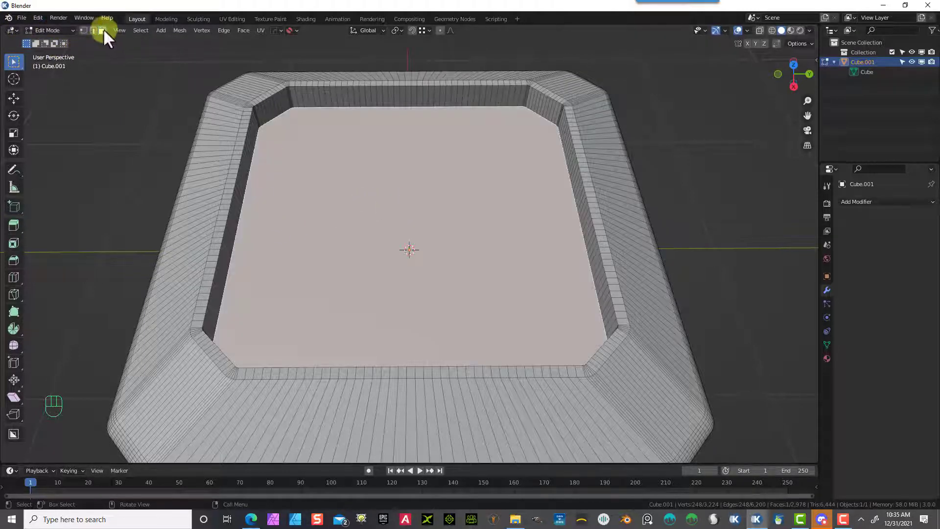
pyautogui.click(13, 242)
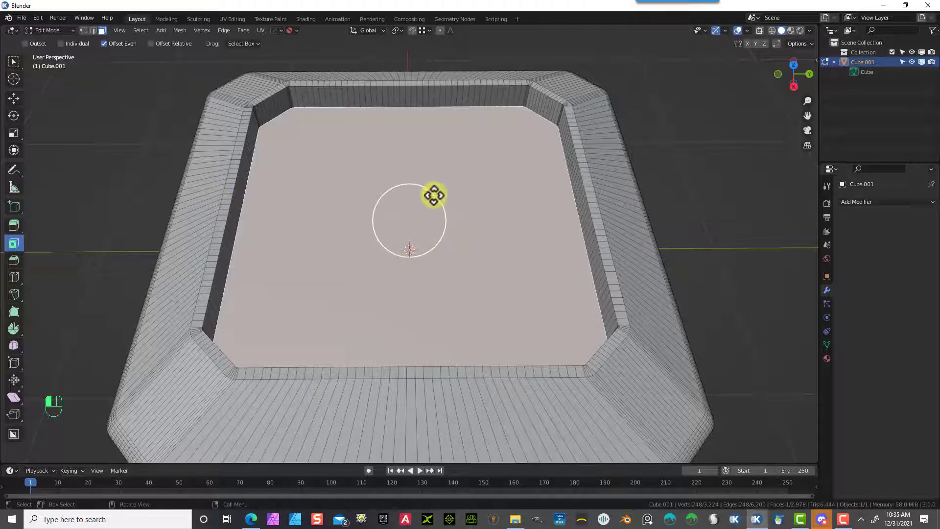
pyautogui.moveTo(434, 195); pyautogui.dragTo(437, 201)
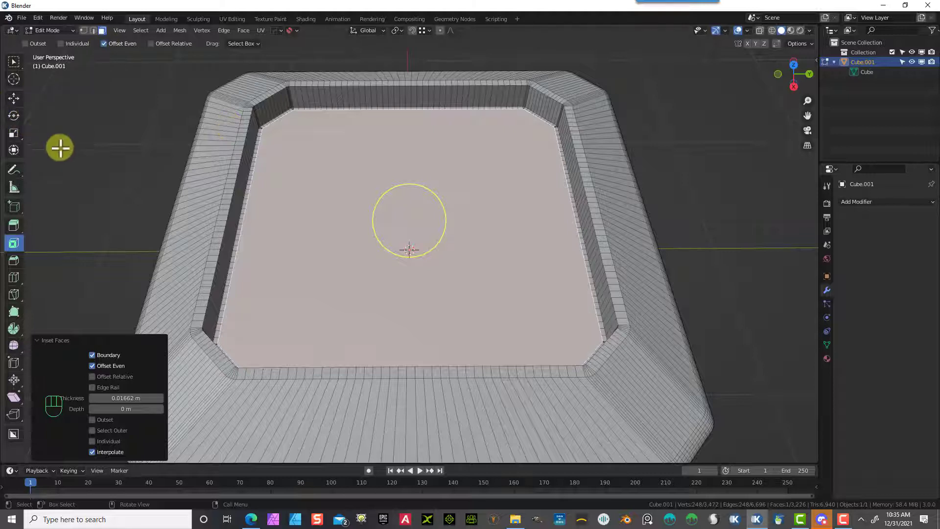
# Step: Delete the large inner face of the recess floor
pyautogui.press('Delete')
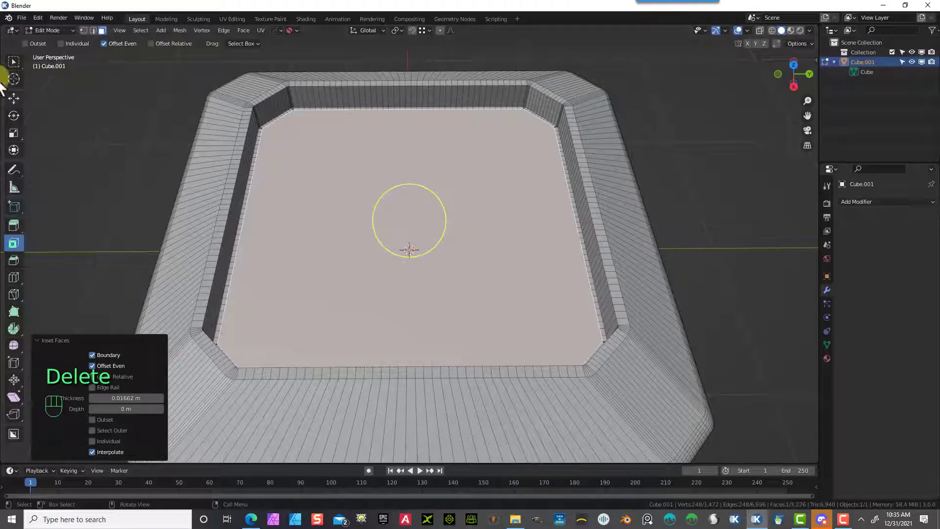
pyautogui.press('Delete')
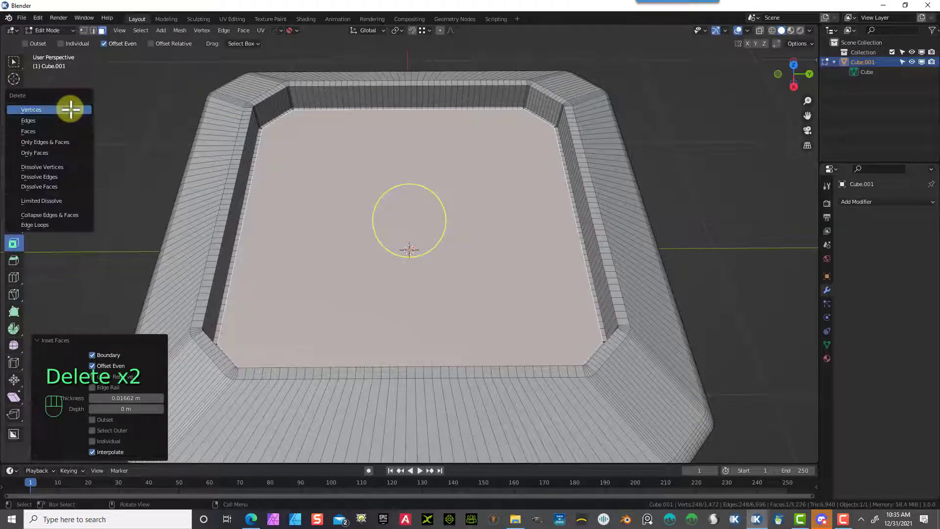
pyautogui.click(67, 130)
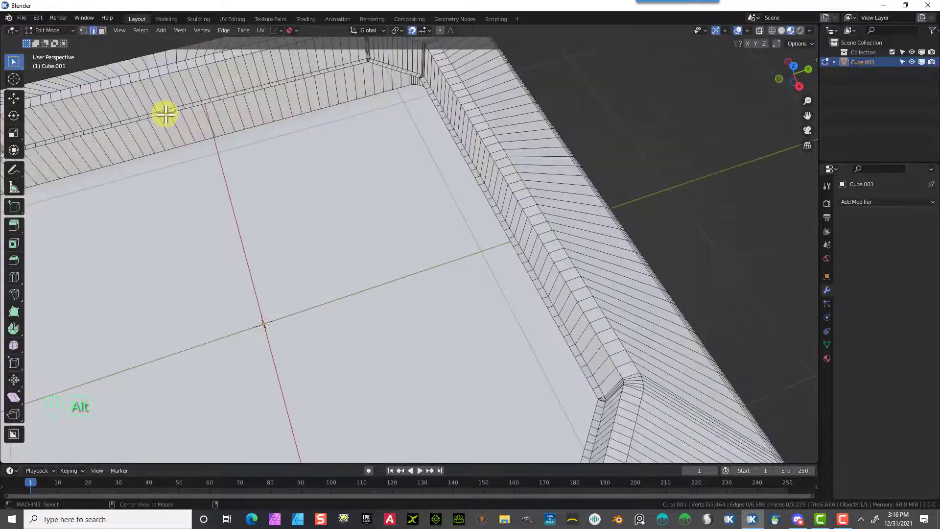
# Step: Fill the recess floor's open edge loop using Grid Fill with Simple Blending enabled, then clear the selection
pyautogui.keyDown('alt'); pyautogui.click(165, 114); pyautogui.keyUp('alt')
pyautogui.scroll(-2, 363, 160)
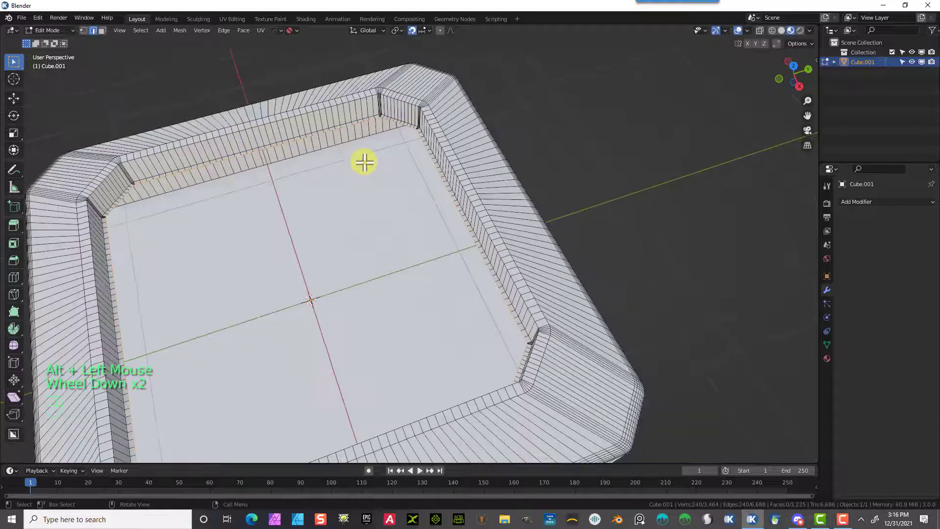
pyautogui.click(84, 31)
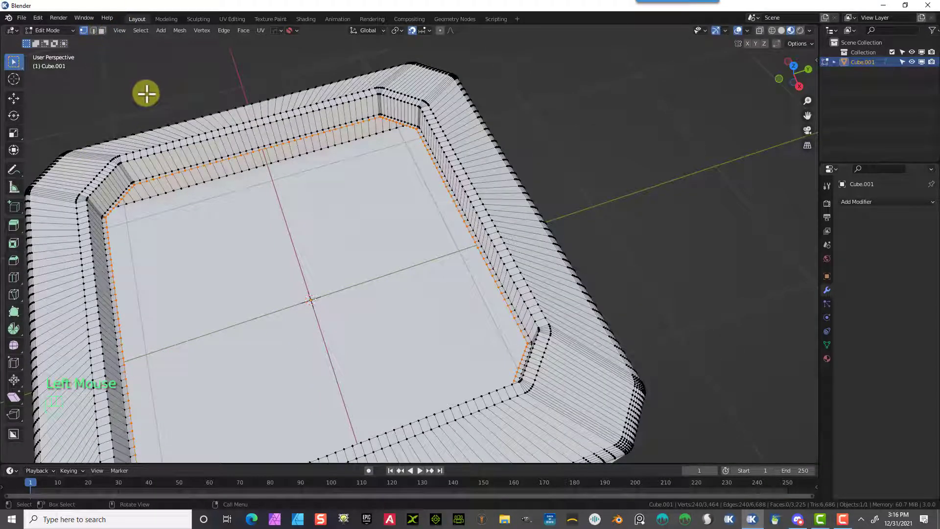
pyautogui.press('F3')
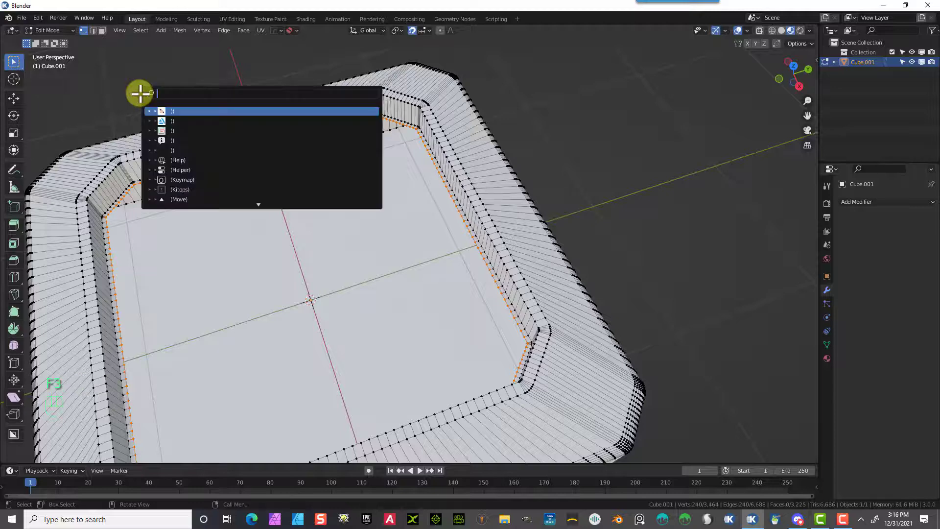
pyautogui.write('G')
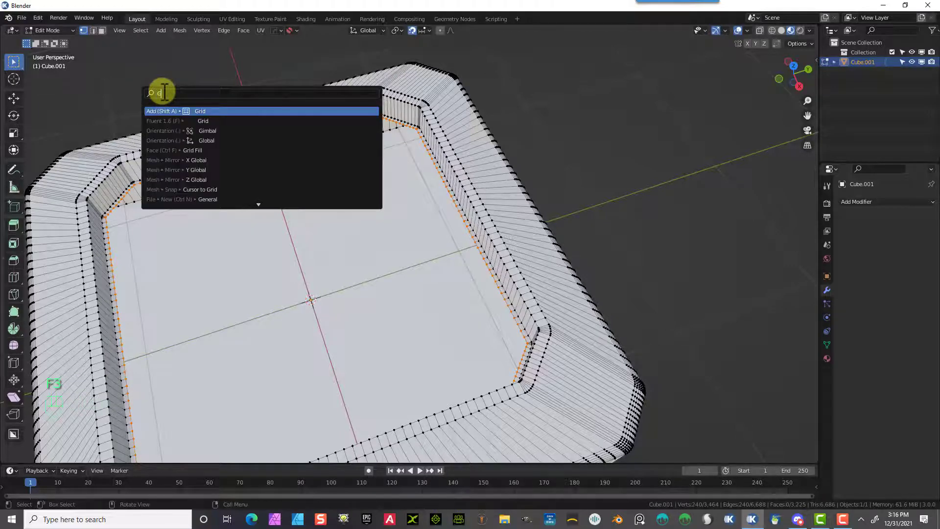
pyautogui.write('rid')
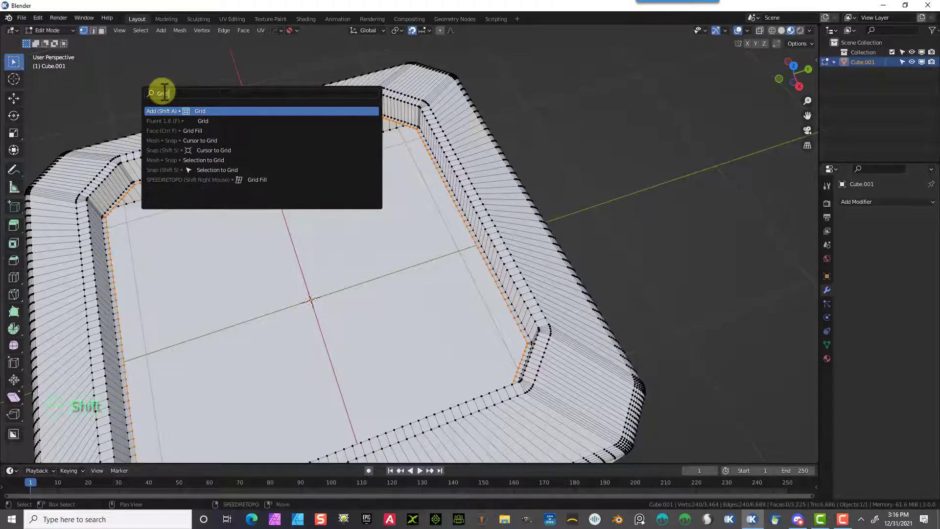
pyautogui.write(' F')
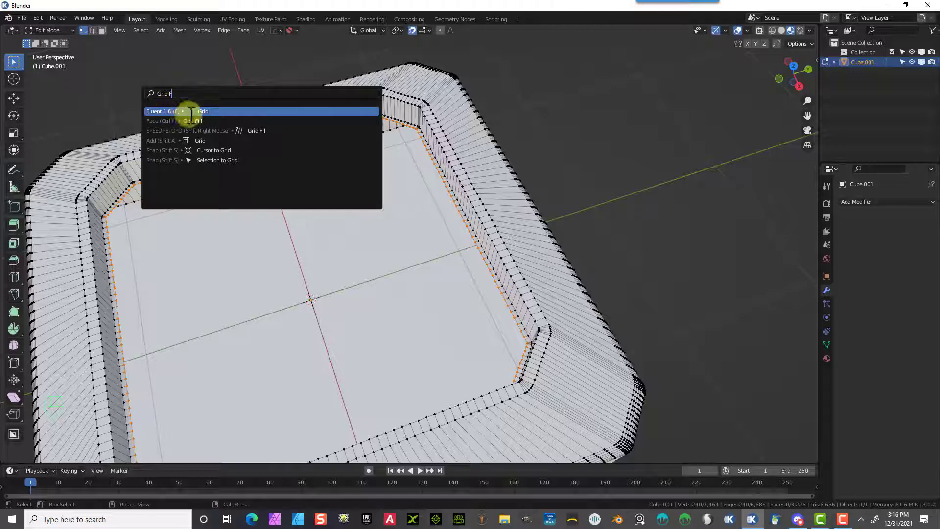
pyautogui.click(196, 121)
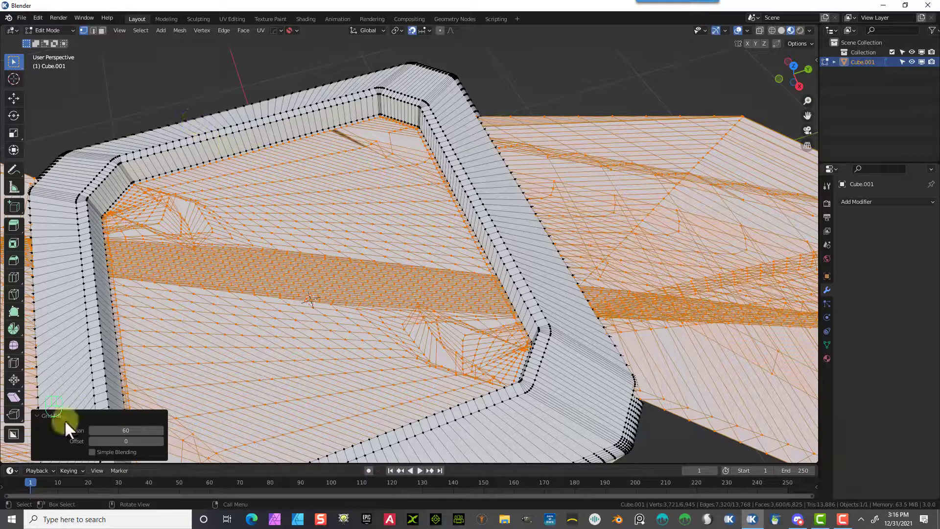
pyautogui.click(92, 452)
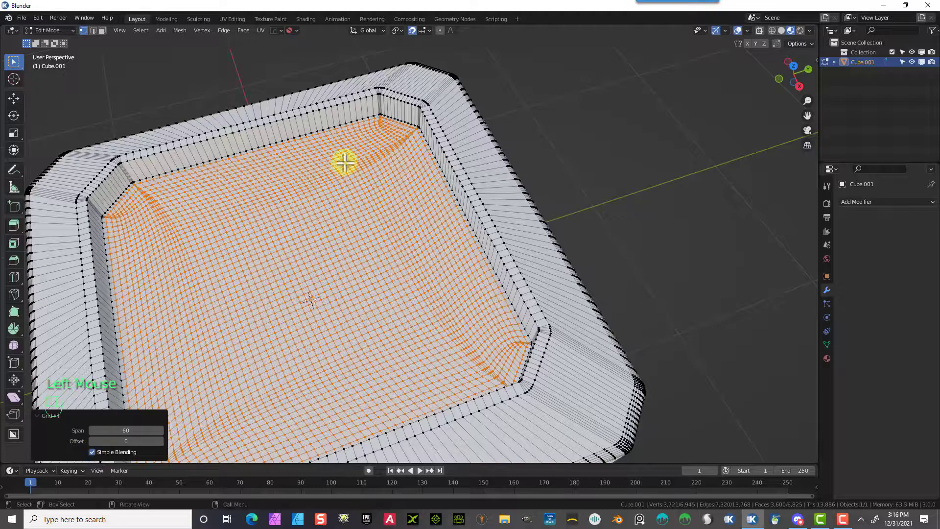
pyautogui.scroll(-2, 673, 111)
pyautogui.moveTo(571, 161); pyautogui.dragTo(579, 126, button='middle')
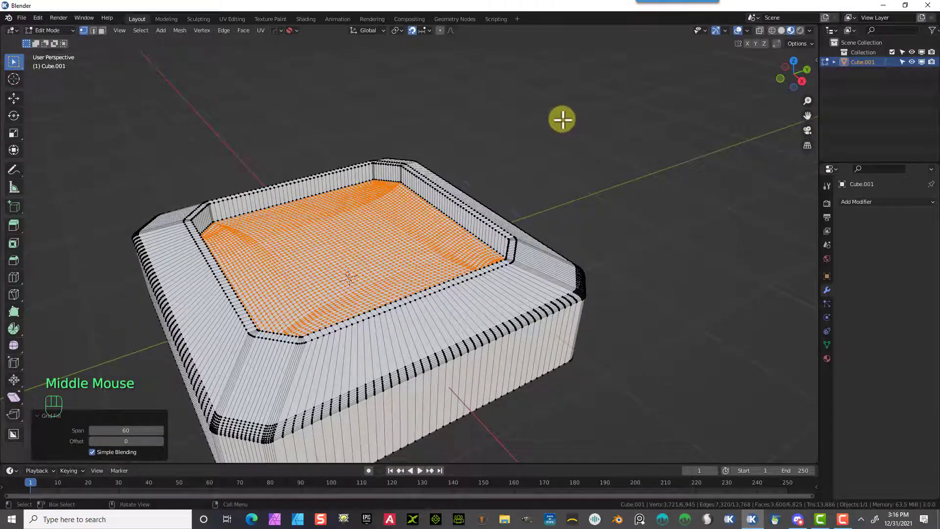
pyautogui.click(594, 188)
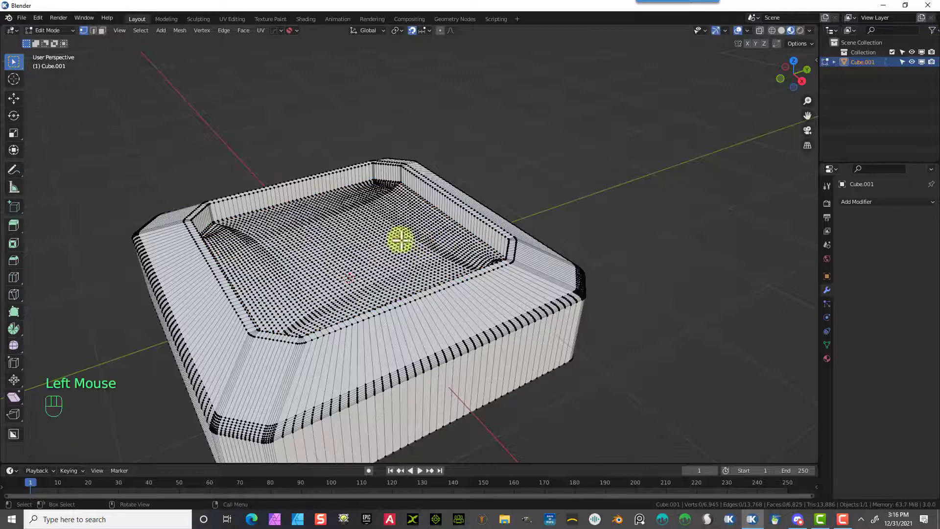
# Step: Add supporting loop cuts along the recess wall's base at factor -0.8 and on the outer slope beside the rim at factor 0.9
pyautogui.scroll(2, 280, 201)
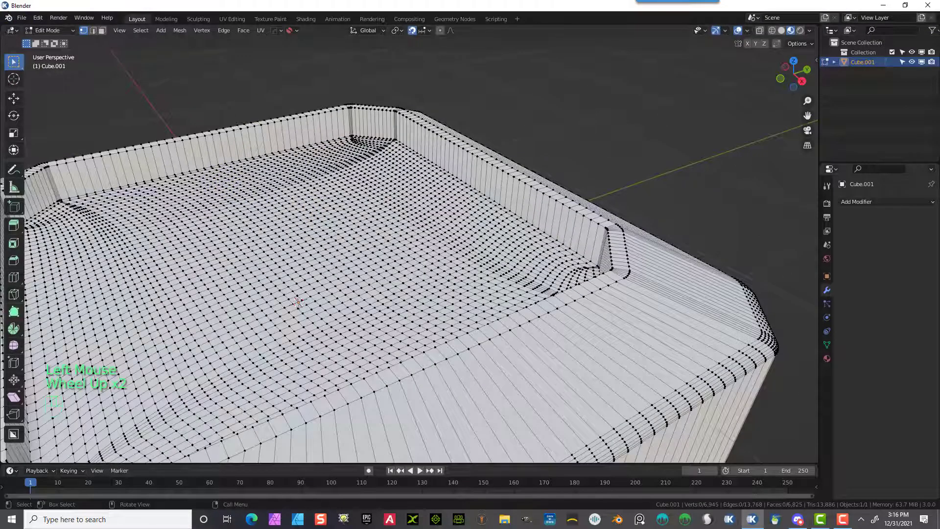
pyautogui.click(13, 277)
pyautogui.moveTo(62, 227); pyautogui.dragTo(89, 186)
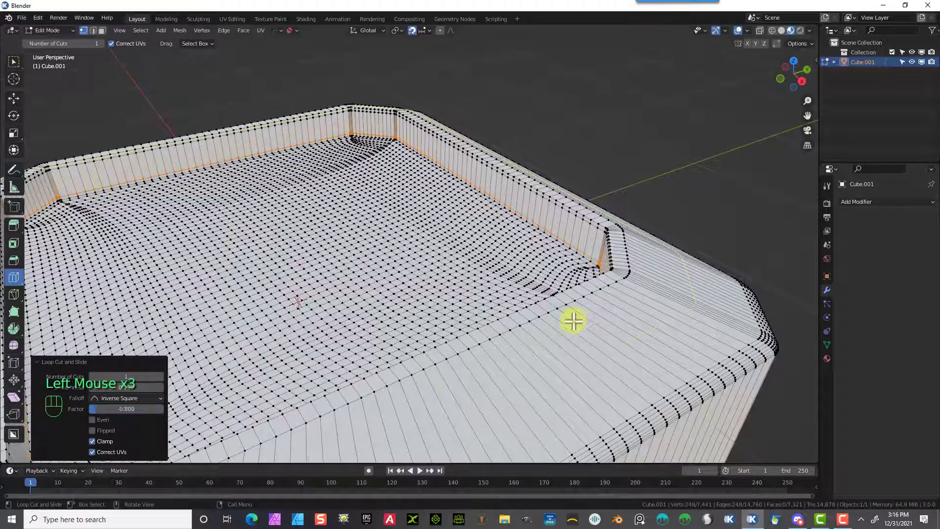
pyautogui.moveTo(518, 315); pyautogui.dragTo(550, 339)
# Step: Add a supporting loop cut around the outer sides near the block's bottom edge, with factor -0.9
pyautogui.scroll(-3, 611, 346)
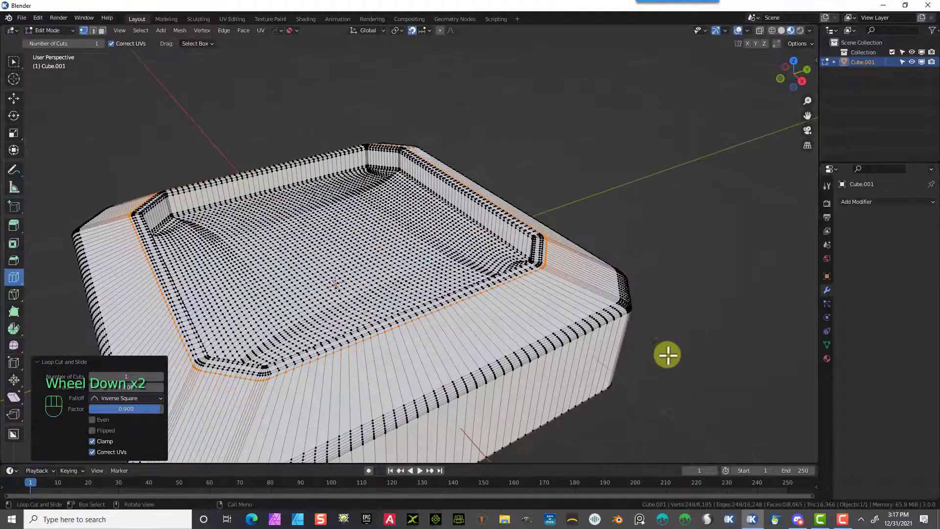
pyautogui.moveTo(490, 388); pyautogui.dragTo(522, 419)
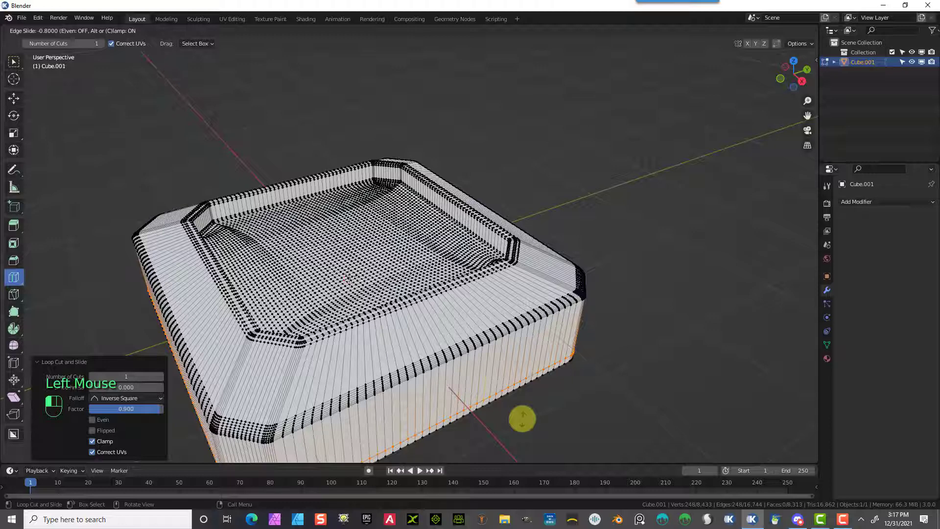
pyautogui.moveTo(522, 419); pyautogui.dragTo(522, 419)
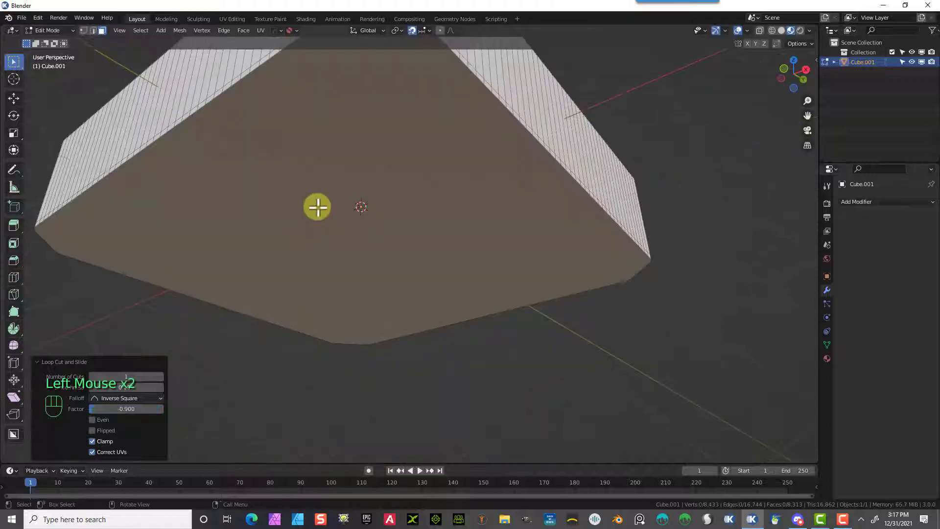
# Step: Inset the block's bottom face by about 0.038 m and delete the resulting inner face
pyautogui.click(311, 214)
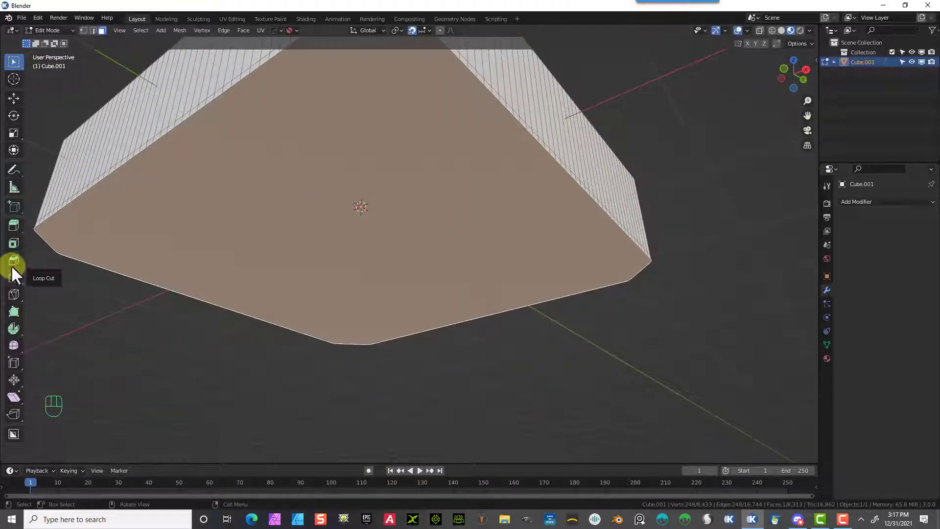
pyautogui.click(11, 241)
pyautogui.moveTo(390, 233); pyautogui.dragTo(381, 237)
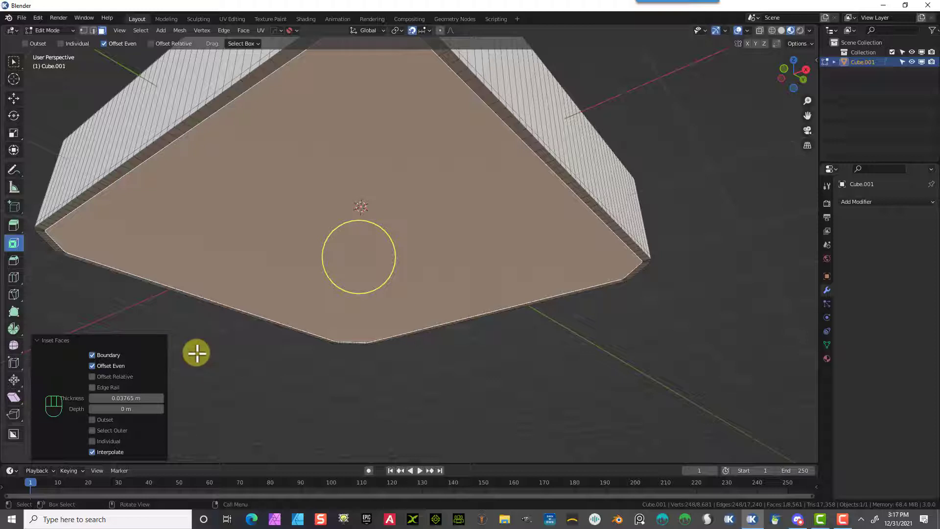
pyautogui.press('Delete')
pyautogui.press('Delete')
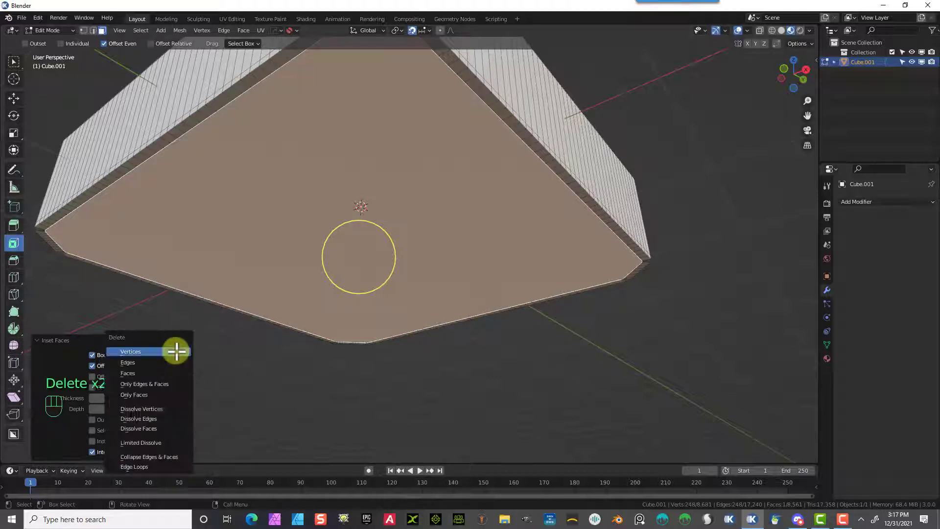
pyautogui.click(161, 372)
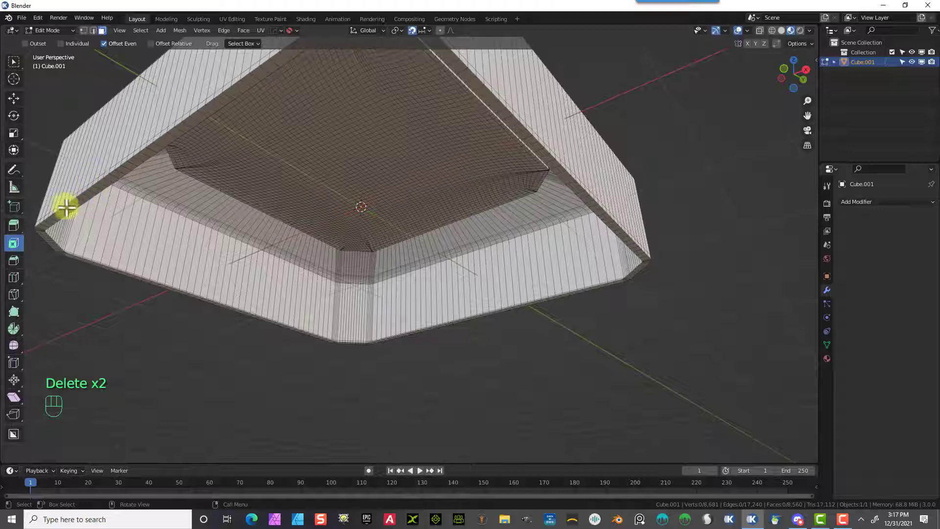
# Step: Select the open edge loop on the block's underside, close it with Grid Fill, and clear the selection
pyautogui.click(93, 31)
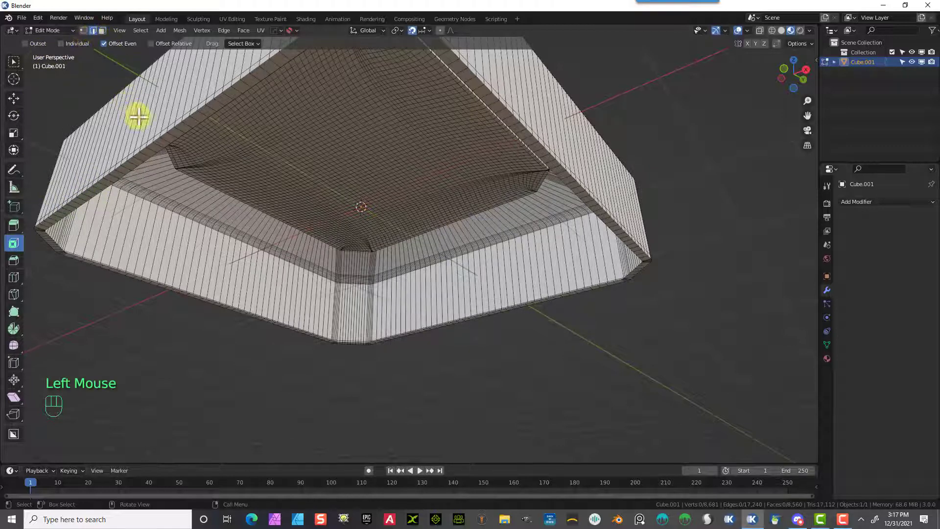
pyautogui.keyDown('alt'); pyautogui.click(175, 136); pyautogui.keyUp('alt')
pyautogui.keyDown('alt'); pyautogui.click(176, 136); pyautogui.keyUp('alt')
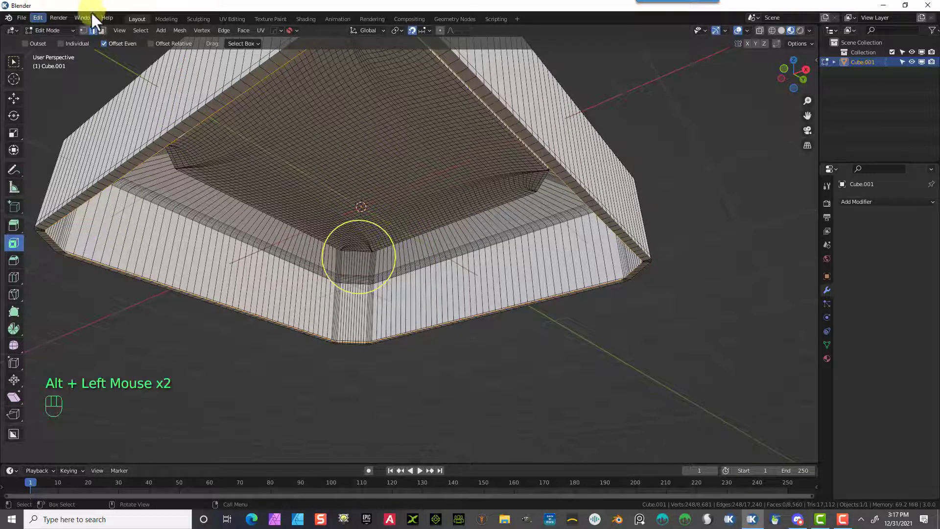
pyautogui.press('F3')
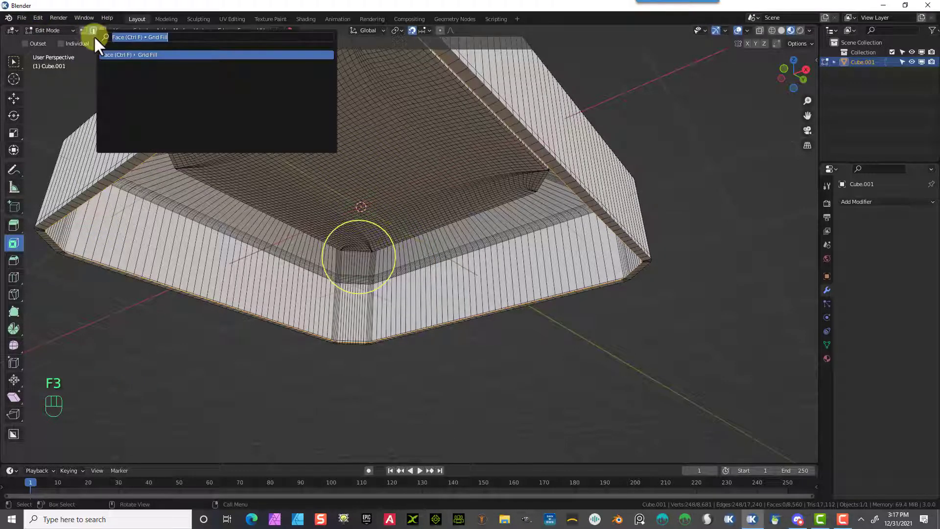
pyautogui.click(147, 53)
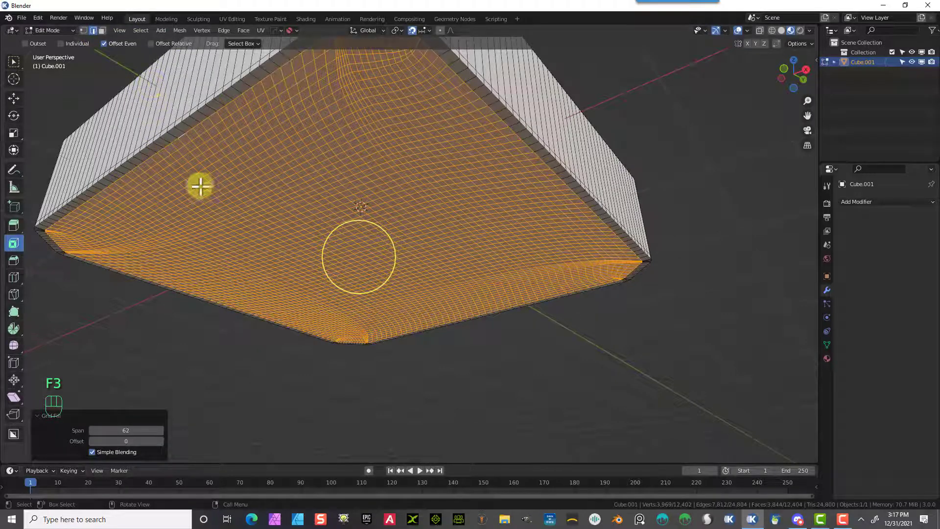
pyautogui.click(123, 326)
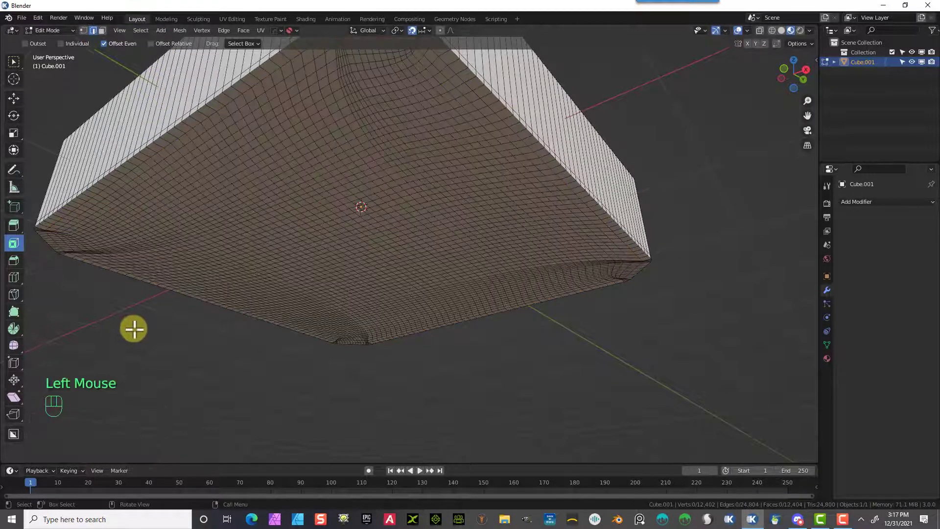
# Step: Switch to Object Mode in the Shading workspace and give the block a new material with Metallic at 1.000
pyautogui.scroll(-2, 130, 325)
pyautogui.moveTo(126, 319); pyautogui.dragTo(120, 384, button='middle')
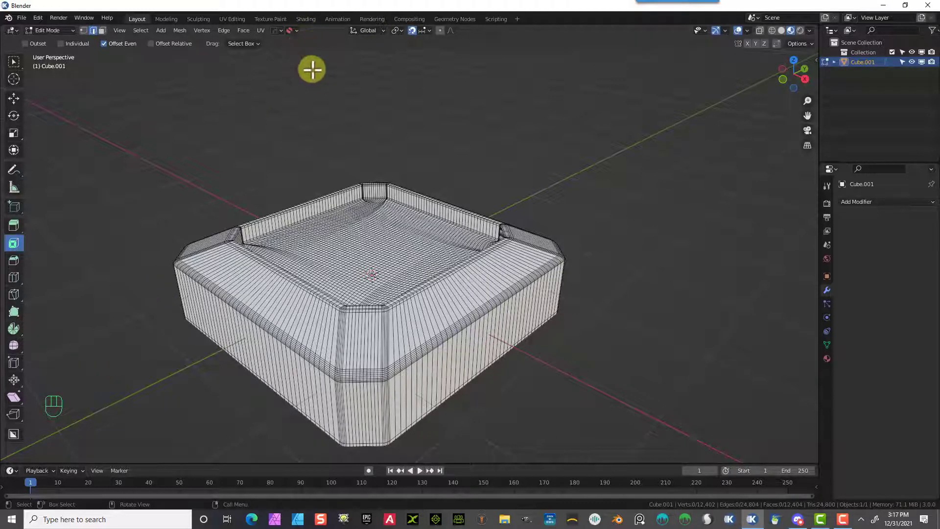
pyautogui.click(305, 19)
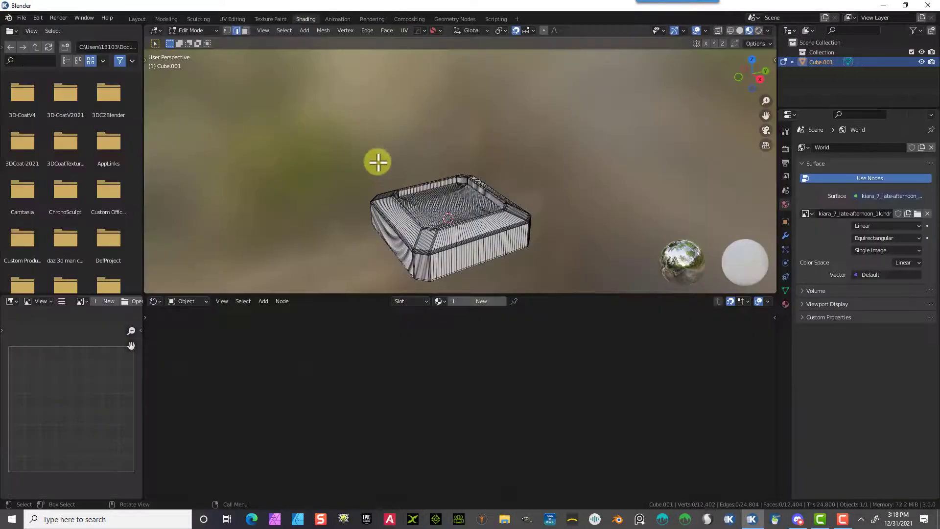
pyautogui.click(195, 31)
pyautogui.click(198, 42)
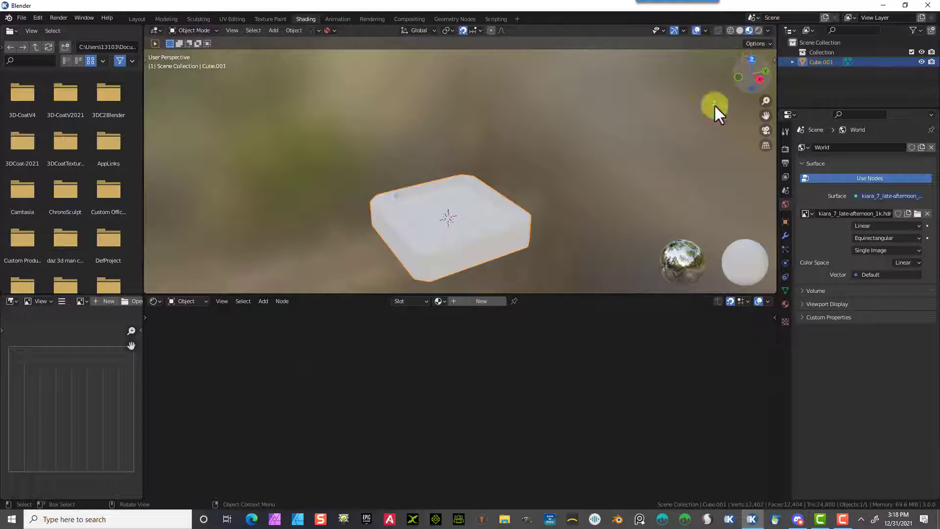
pyautogui.click(470, 301)
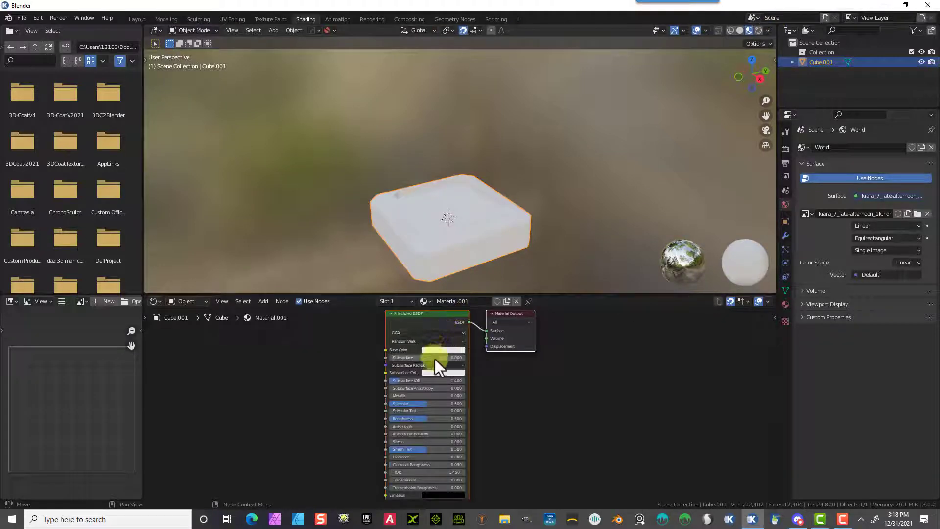
pyautogui.moveTo(394, 395); pyautogui.dragTo(535, 392)
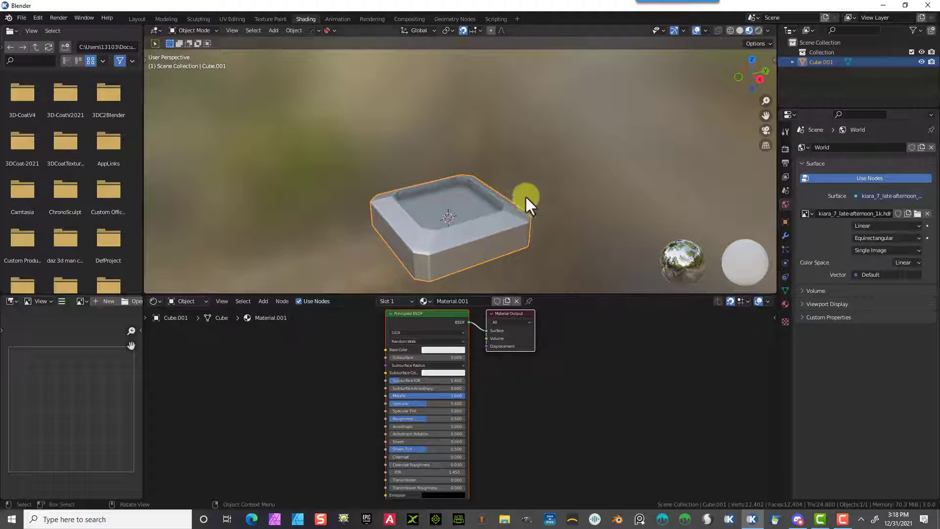
# Step: Darken the material's base color to a dark gray and lower its roughness to 0.250
pyautogui.click(444, 354)
pyautogui.click(455, 350)
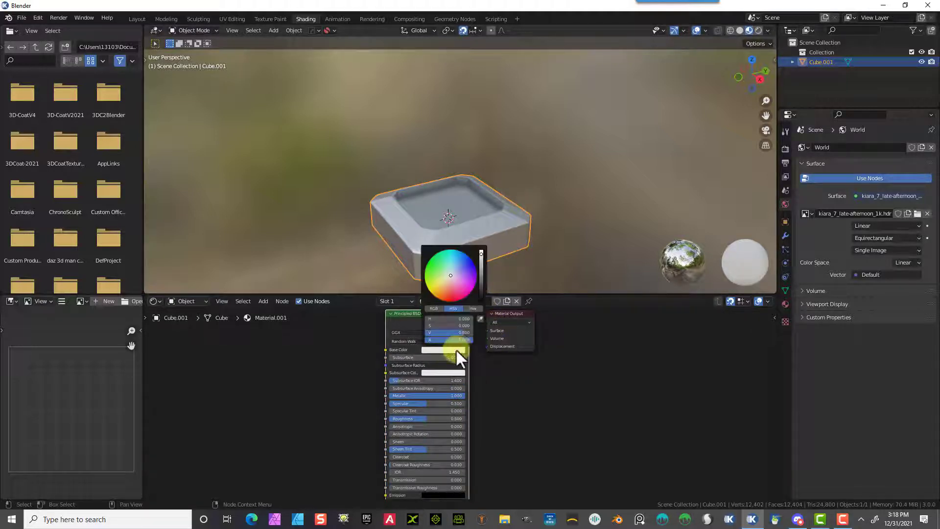
pyautogui.moveTo(481, 268); pyautogui.dragTo(481, 281)
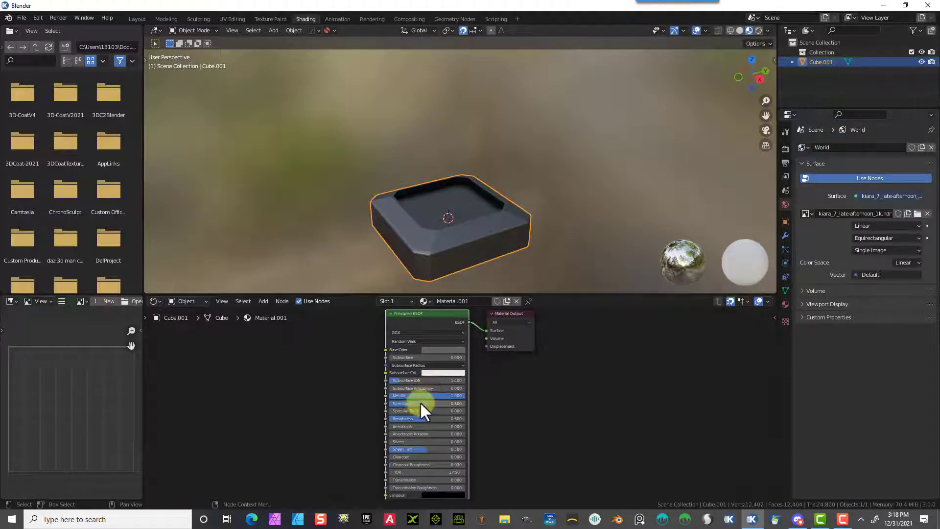
pyautogui.moveTo(425, 417); pyautogui.dragTo(401, 421)
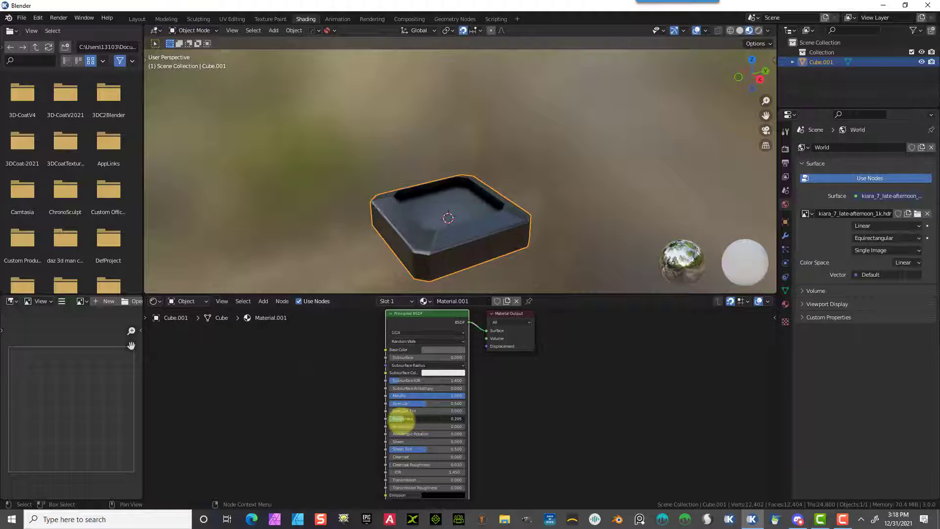
# Step: Shade the block smooth and enable Auto Smooth with a 30° angle in its mesh normals settings
pyautogui.scroll(4, 514, 256)
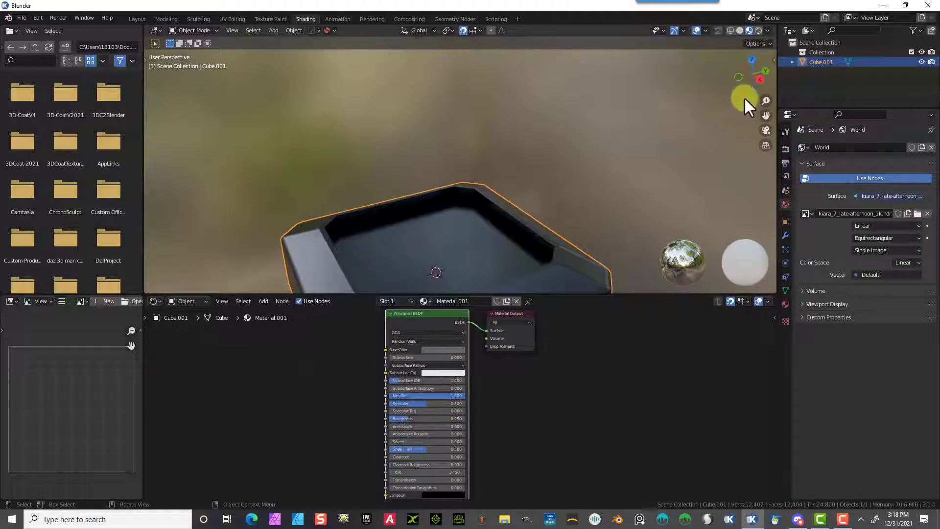
pyautogui.moveTo(767, 117); pyautogui.dragTo(738, 248)
pyautogui.scroll(1, 593, 204)
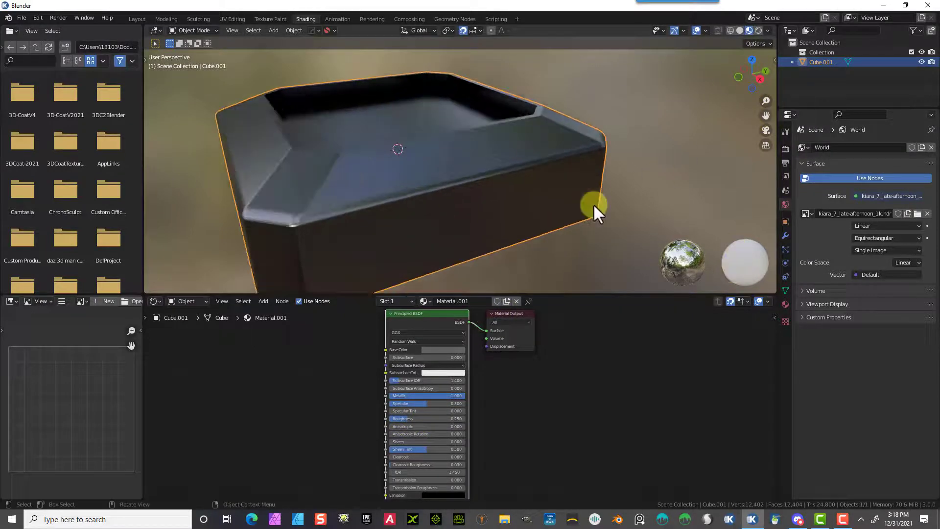
pyautogui.rightClick(431, 199)
pyautogui.click(430, 197)
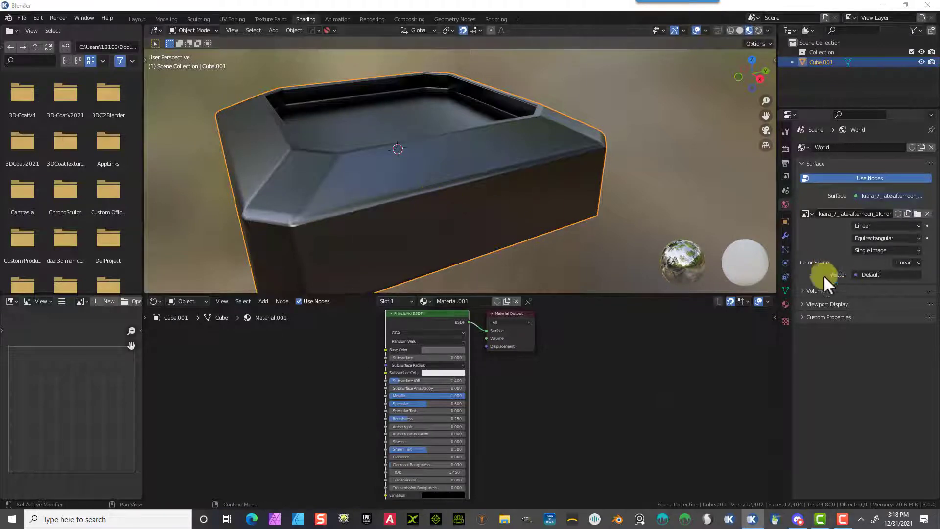
pyautogui.click(785, 290)
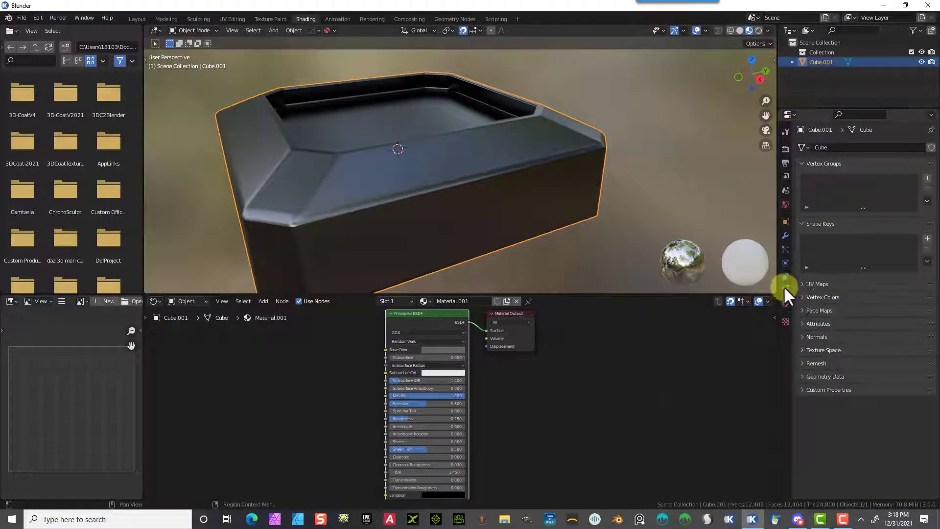
pyautogui.click(806, 337)
pyautogui.click(854, 351)
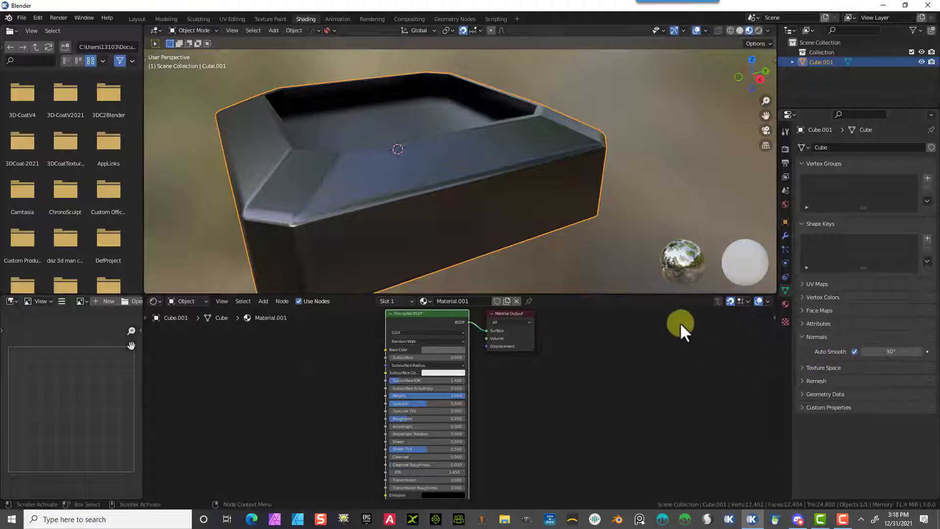
pyautogui.moveTo(654, 231)
pyautogui.mouseDown(button='middle')
pyautogui.moveTo(680, 220)
pyautogui.moveTo(631, 233)
pyautogui.moveTo(588, 226)
pyautogui.moveTo(592, 204)
pyautogui.moveTo(636, 210)
pyautogui.moveTo(539, 176)
pyautogui.mouseUp(button='middle')
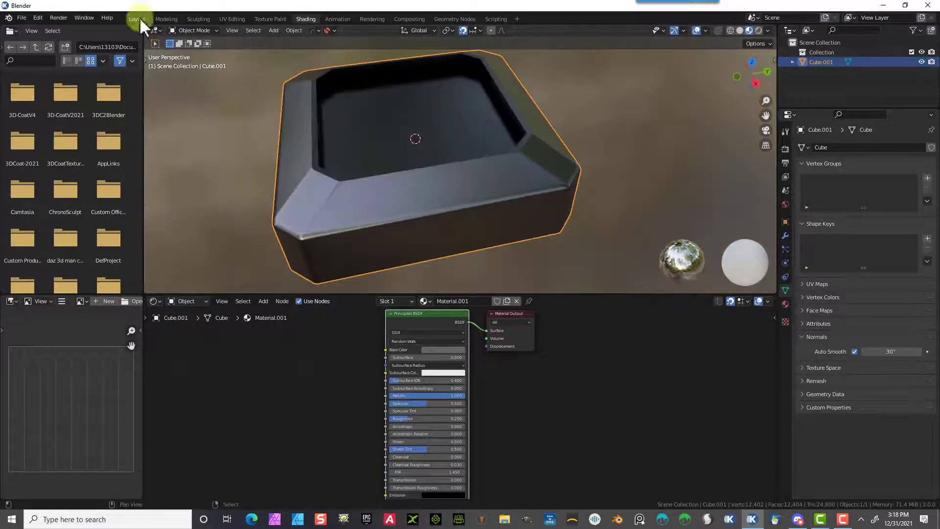
# Step: Return to the Layout workspace, deselect the block, and add a cylinder mesh at the origin
pyautogui.click(136, 19)
pyautogui.scroll(-2, 477, 205)
pyautogui.moveTo(478, 204); pyautogui.dragTo(476, 229, button='middle')
pyautogui.moveTo(806, 115); pyautogui.dragTo(801, 68)
pyautogui.scroll(2, 647, 215)
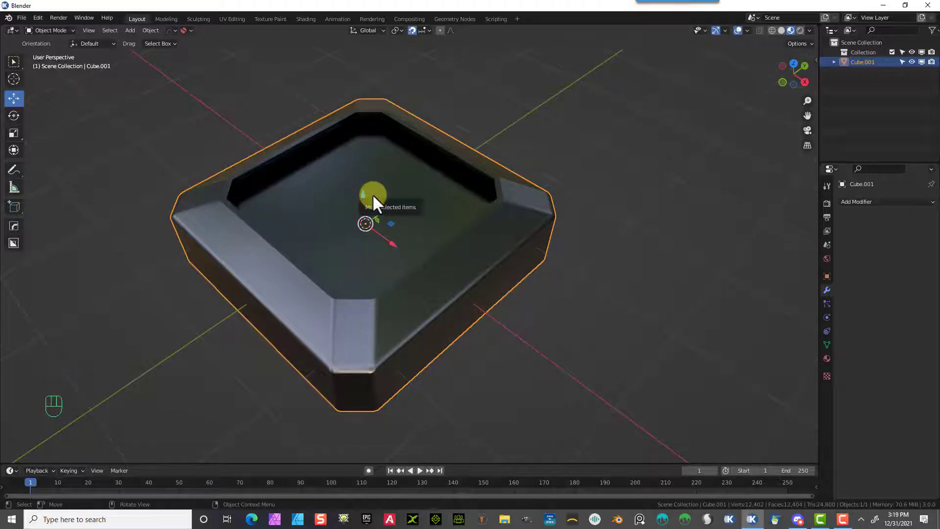
pyautogui.click(121, 67)
pyautogui.click(130, 31)
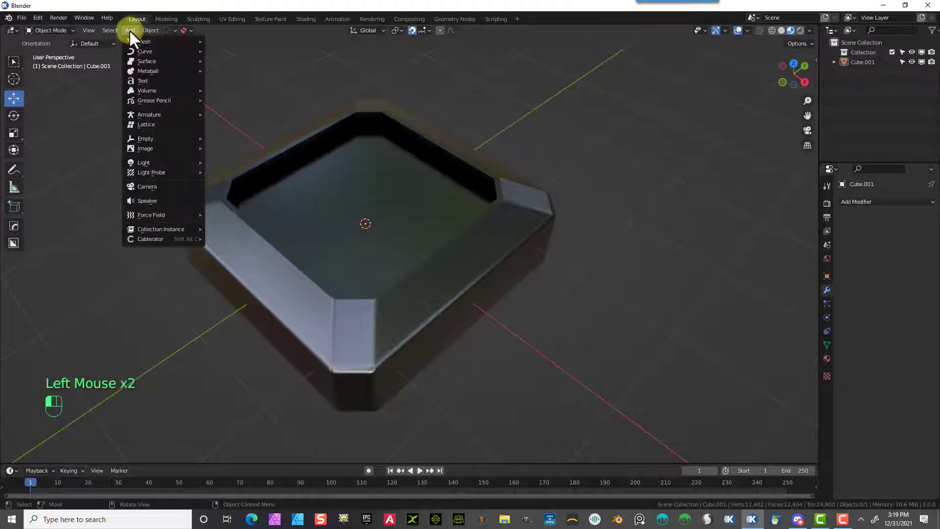
pyautogui.moveTo(131, 43)
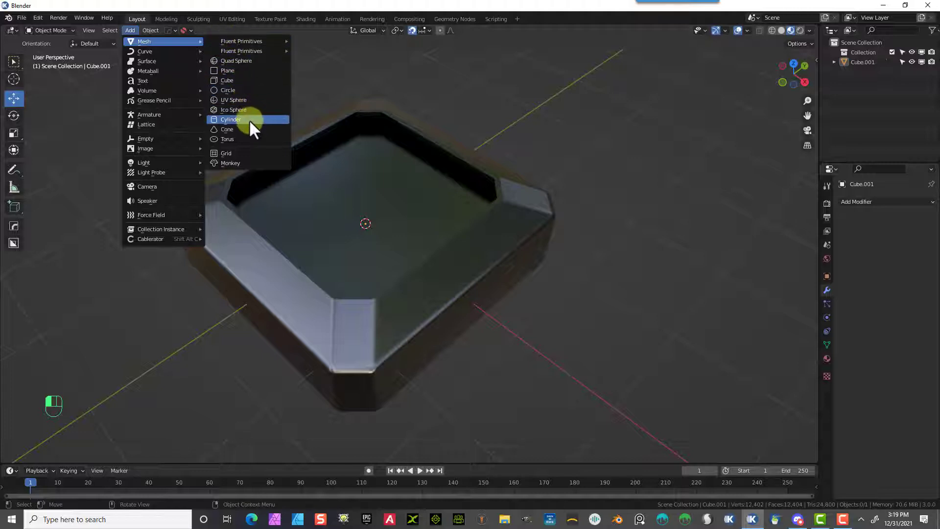
pyautogui.click(249, 119)
# Step: Set the new cylinder's radius to 0.15 m and depth to 0.2 m, keeping 32 vertices, then clear the selection
pyautogui.click(136, 337)
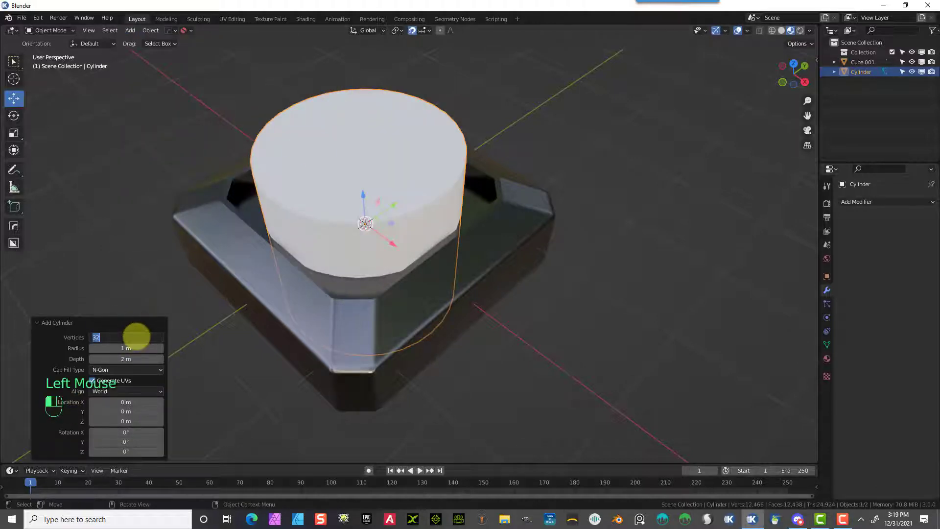
pyautogui.click(102, 349)
pyautogui.moveTo(108, 349); pyautogui.dragTo(28, 343)
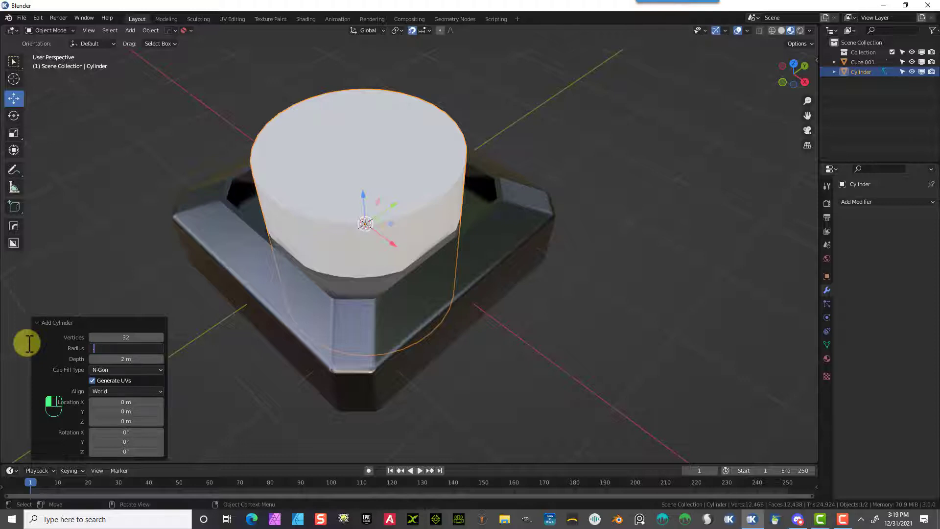
pyautogui.press('Tab')
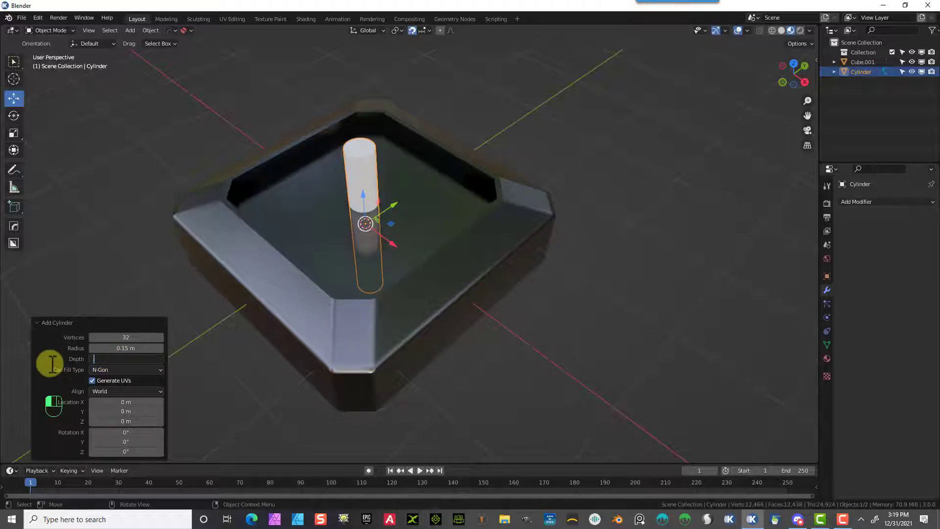
pyautogui.press('Tab')
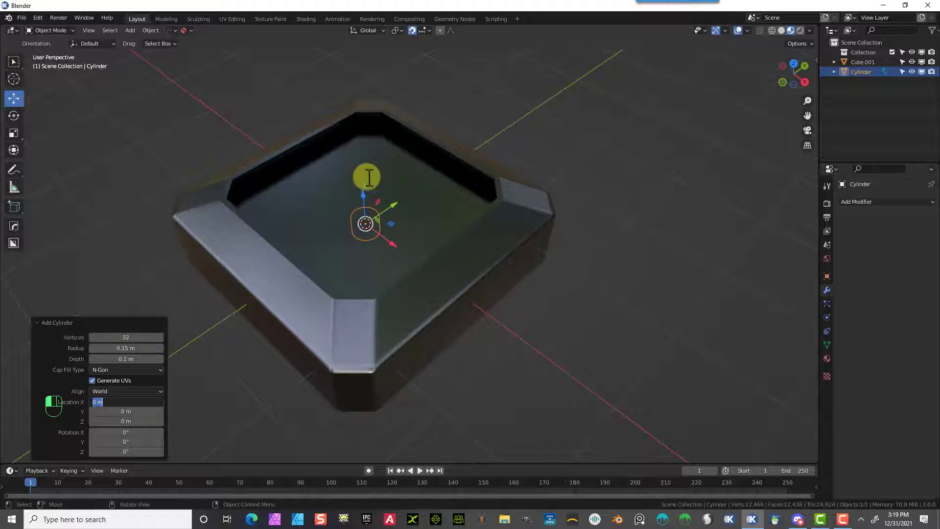
pyautogui.click(510, 105)
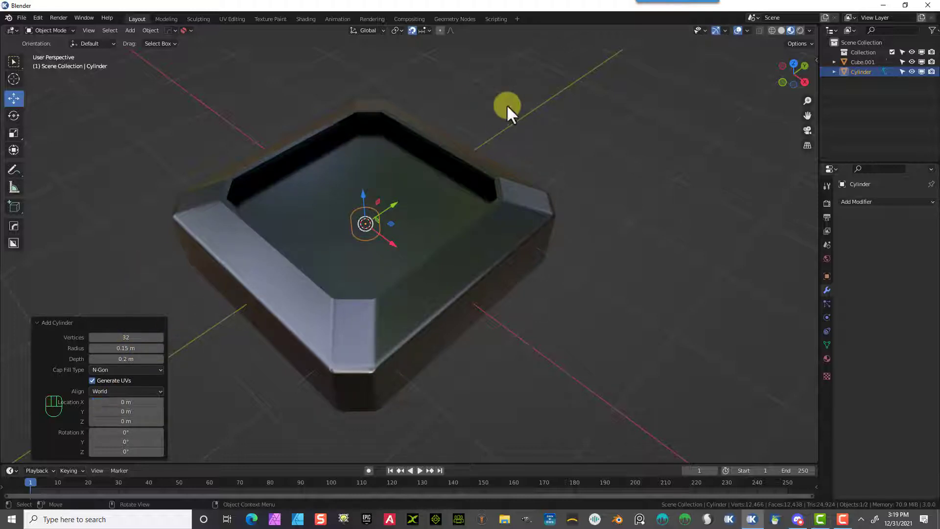
pyautogui.click(551, 114)
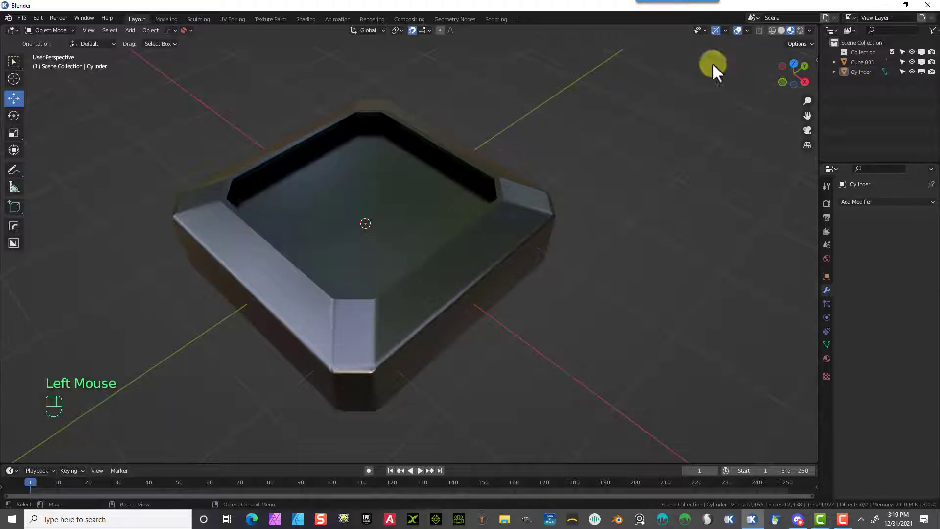
# Step: With the block hidden, move the cylinder up 1 m along the Z axis and turn off snapping
pyautogui.click(911, 61)
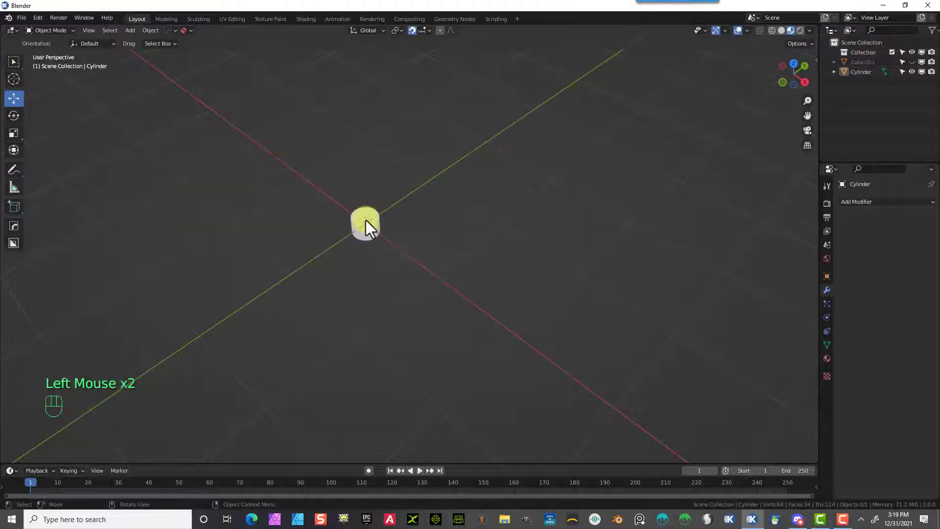
pyautogui.moveTo(363, 197); pyautogui.dragTo(358, 146)
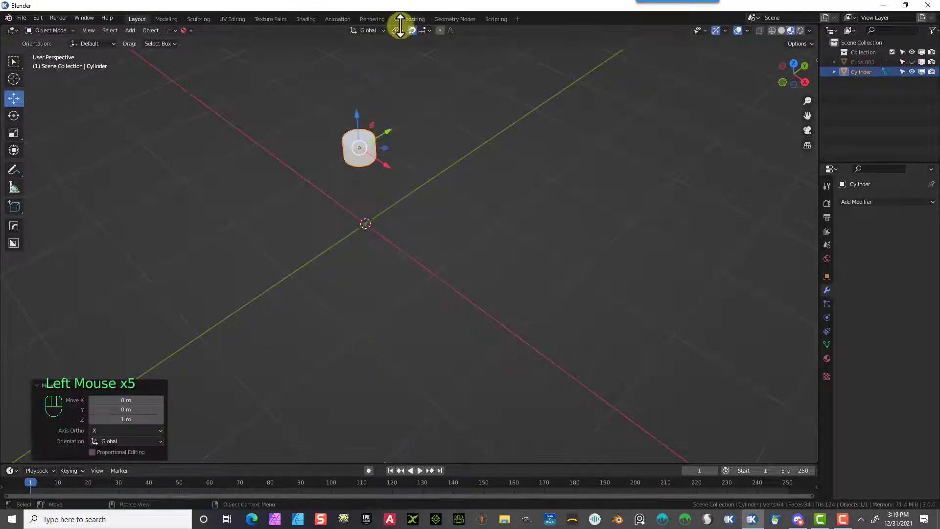
pyautogui.click(829, 60)
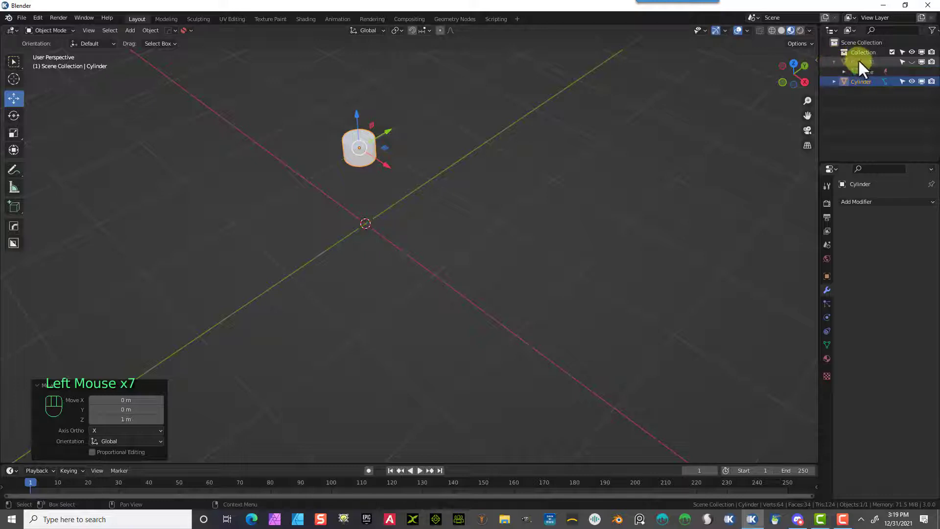
# Step: Unhide the block, then in front view move the cylinder above the block's left sloped edge
pyautogui.click(872, 62)
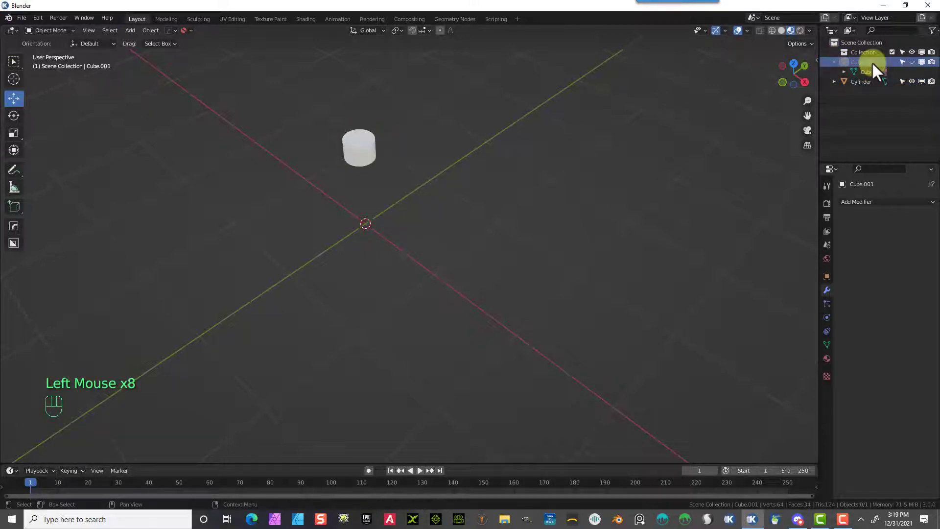
pyautogui.click(912, 61)
pyautogui.click(314, 222)
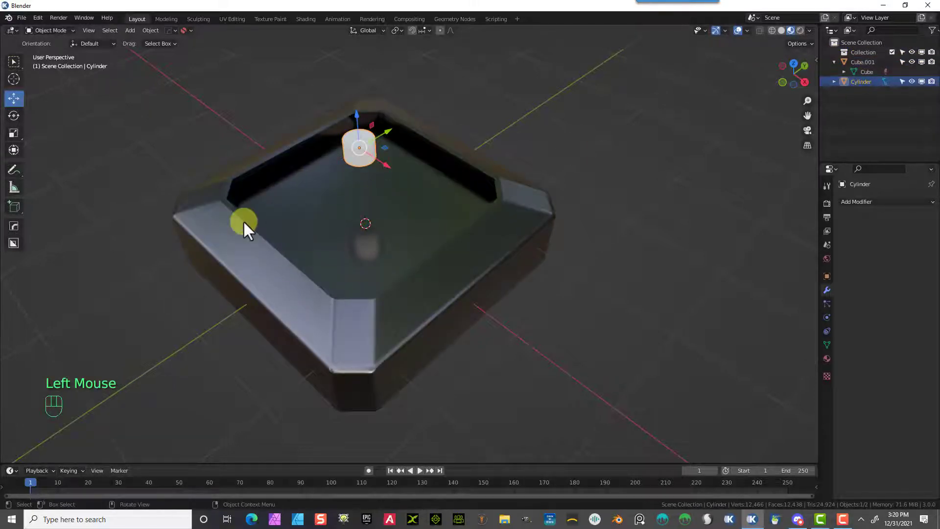
pyautogui.press('KP_1')
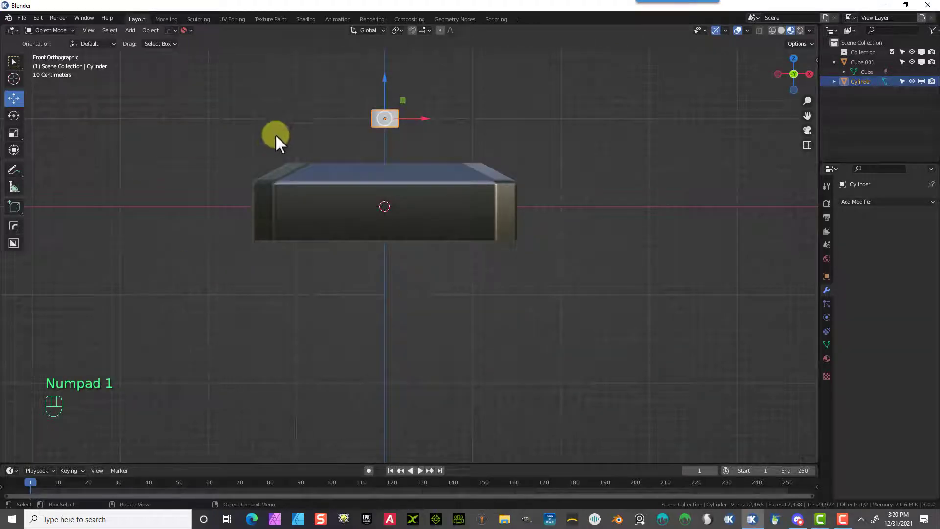
pyautogui.moveTo(422, 116); pyautogui.dragTo(302, 135)
pyautogui.moveTo(260, 79); pyautogui.dragTo(274, 120)
pyautogui.moveTo(301, 150); pyautogui.dragTo(311, 151)
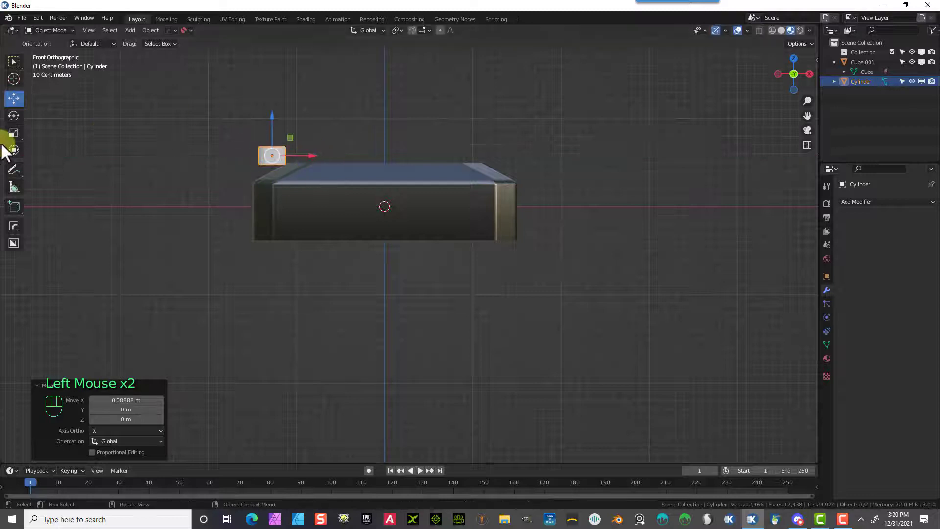
# Step: Rotate the cylinder about -29° around the Y axis so it lines up with the block's sloped edge
pyautogui.click(14, 116)
pyautogui.moveTo(294, 125); pyautogui.dragTo(276, 117)
pyautogui.scroll(3, 240, 190)
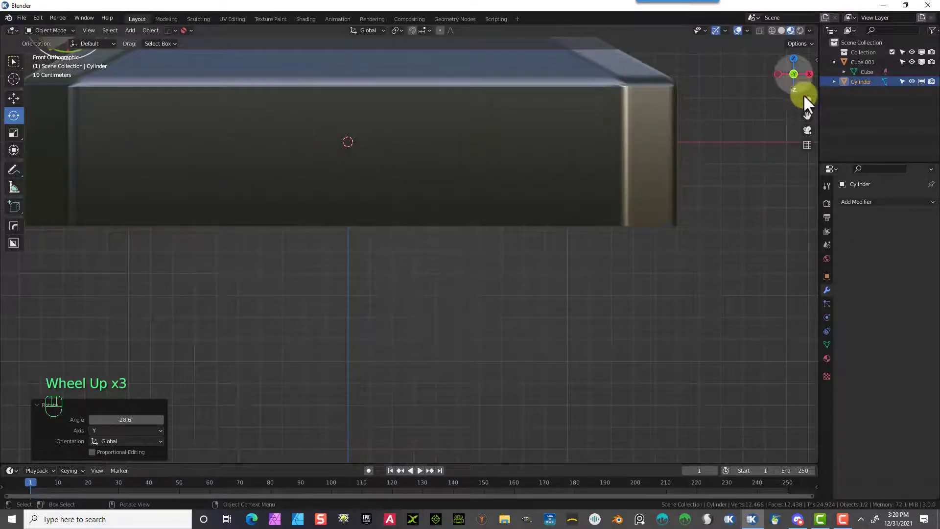
pyautogui.moveTo(808, 114); pyautogui.dragTo(275, 131)
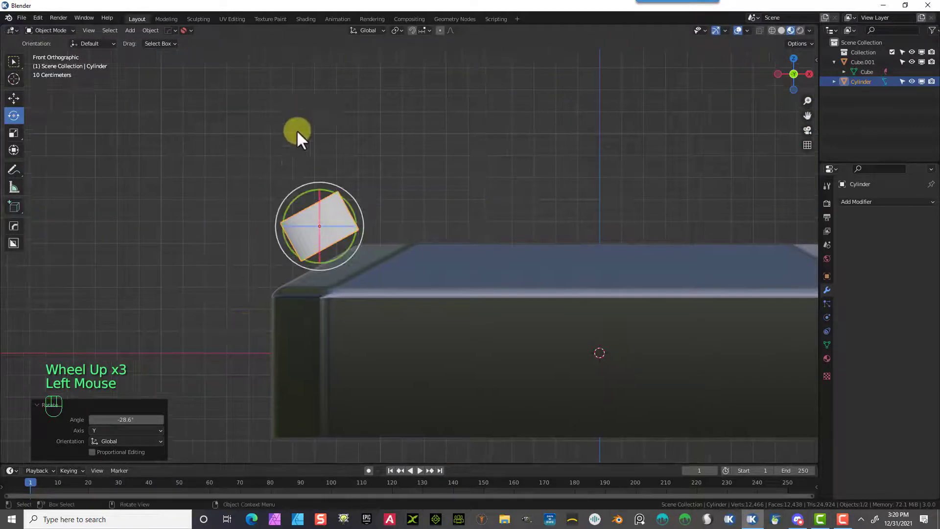
pyautogui.moveTo(295, 198); pyautogui.dragTo(290, 195)
# Step: Move the cylinder about -0.04 m in X and -0.116 m in Z to seat it on the block's sloped edge
pyautogui.click(13, 102)
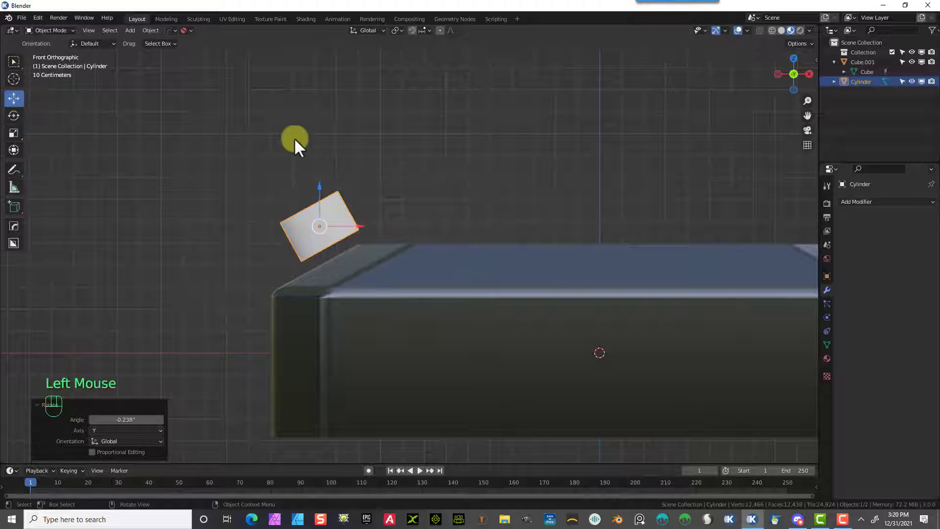
pyautogui.press('g')
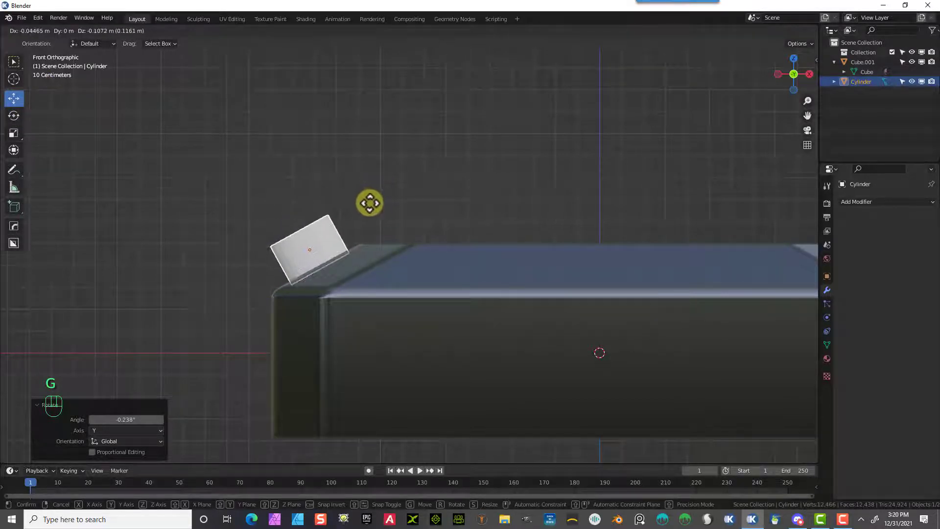
pyautogui.click(370, 201)
pyautogui.moveTo(370, 202); pyautogui.dragTo(490, 161, button='middle')
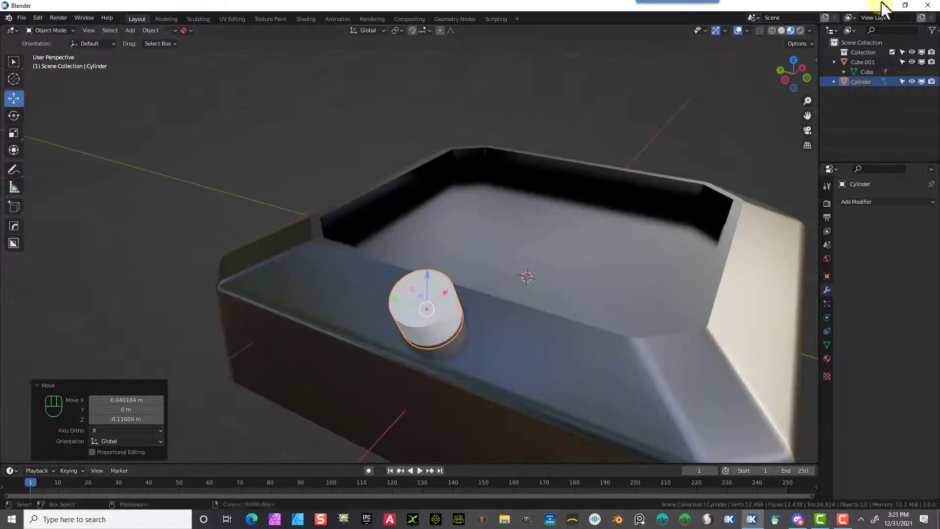
# Step: Hide the block and put the cylinder into Edit Mode with its underside in view
pyautogui.click(912, 61)
pyautogui.moveTo(447, 337); pyautogui.dragTo(441, 277, button='middle')
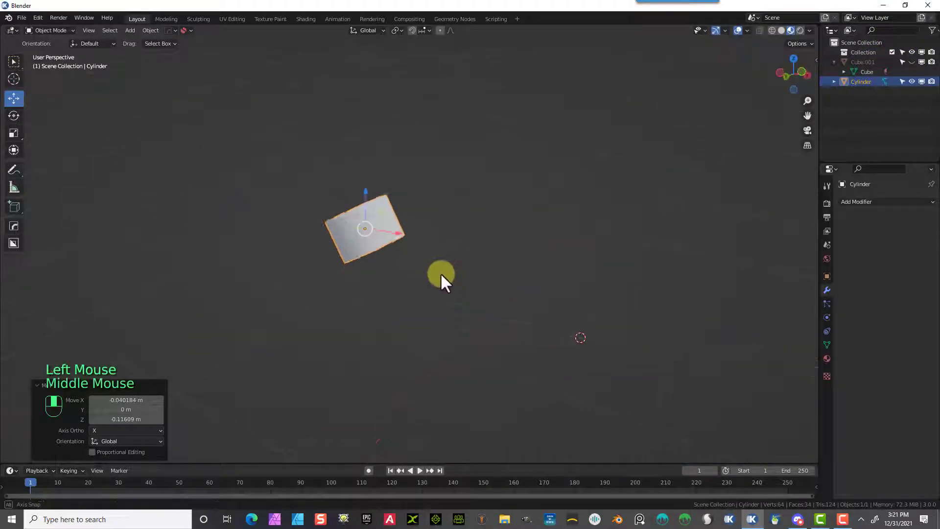
pyautogui.scroll(2, 370, 268)
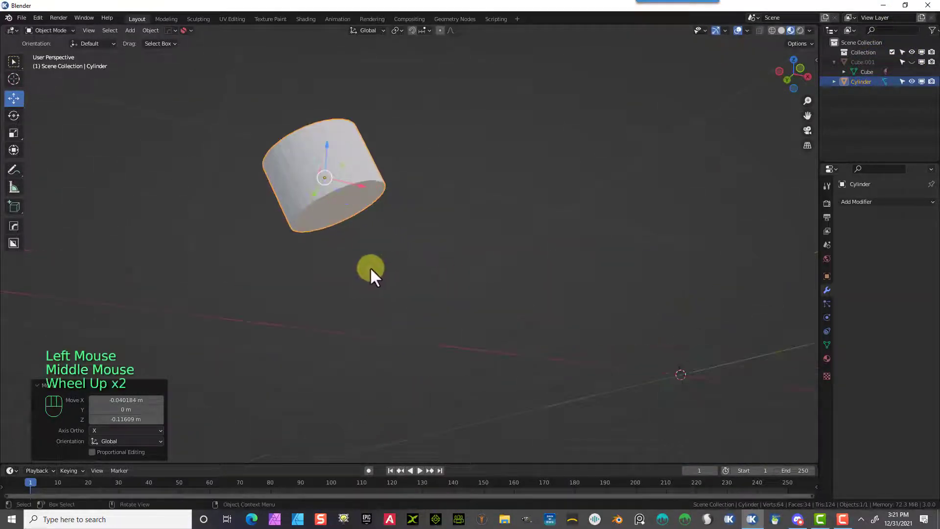
pyautogui.click(61, 29)
pyautogui.click(54, 50)
# Step: Inset the cylinder's bottom face by about 0.024 m and delete the inner face
pyautogui.click(368, 206)
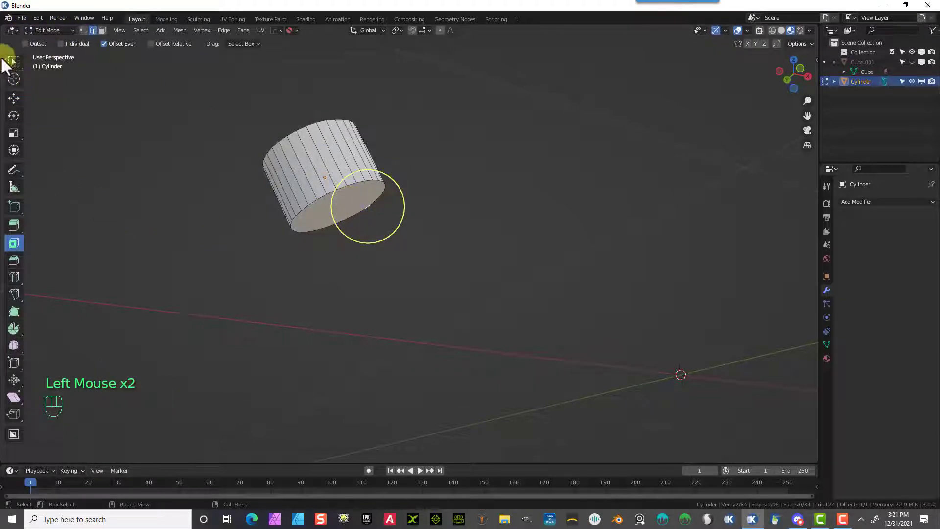
pyautogui.click(101, 30)
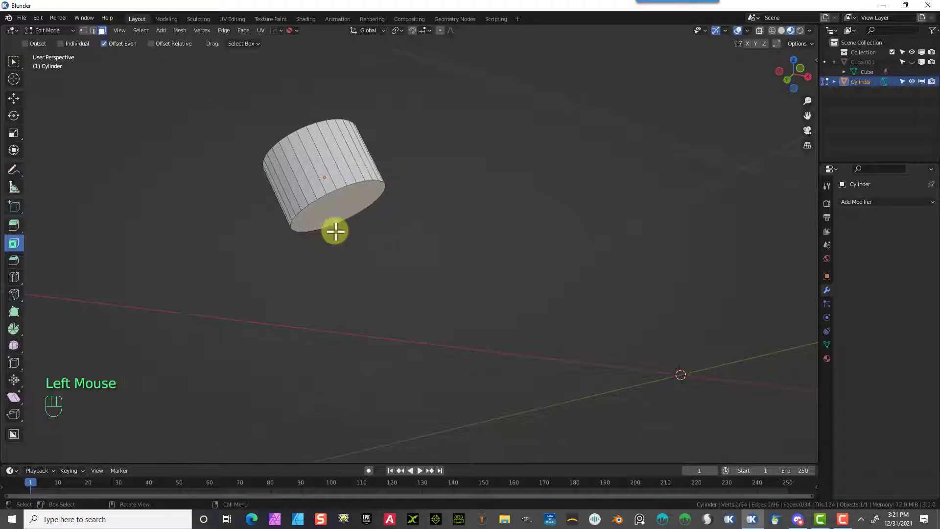
pyautogui.click(337, 207)
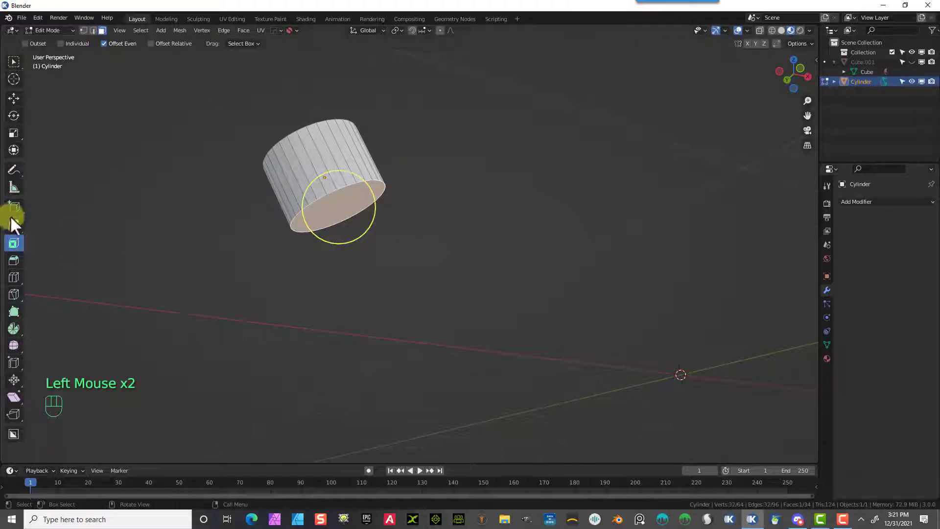
pyautogui.moveTo(361, 174); pyautogui.dragTo(356, 231)
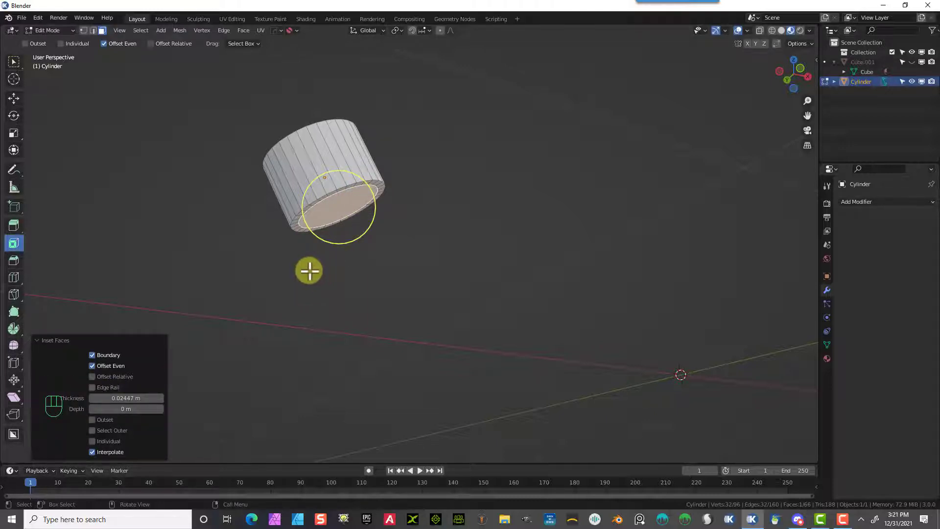
pyautogui.press('Delete')
pyautogui.click(309, 271)
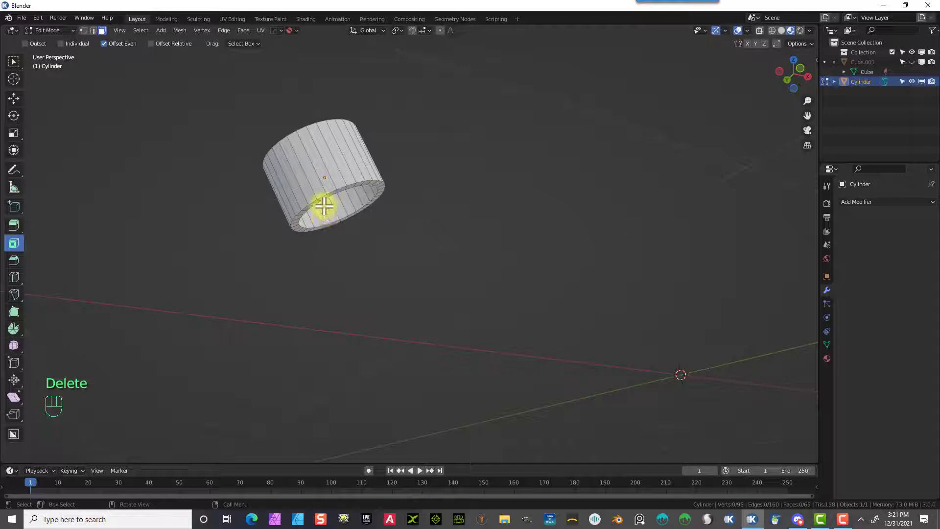
# Step: Select the inner edge loop of the cylinder's open bottom and close it with Grid Fill
pyautogui.scroll(2, 320, 201)
pyautogui.moveTo(317, 197); pyautogui.dragTo(290, 187, button='middle')
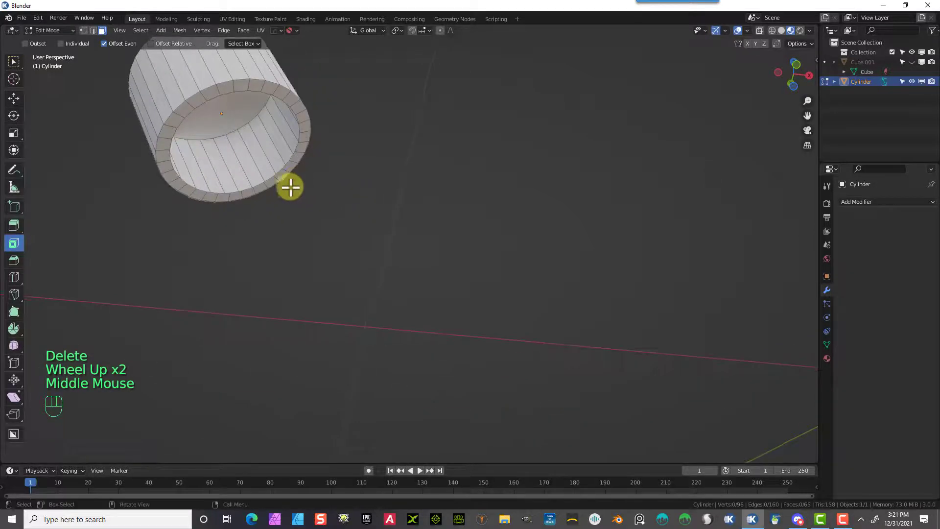
pyautogui.click(93, 30)
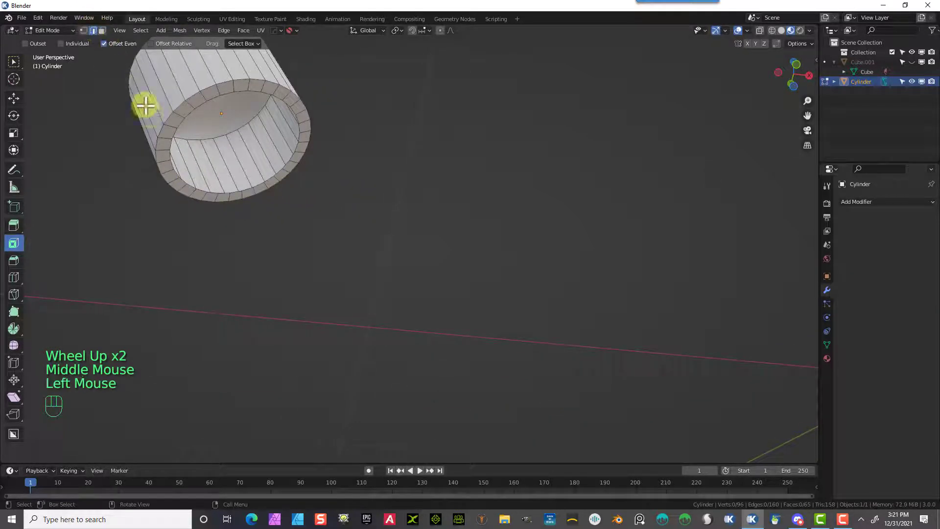
pyautogui.keyDown('alt'); pyautogui.click(175, 122); pyautogui.keyUp('alt')
pyautogui.press('F3')
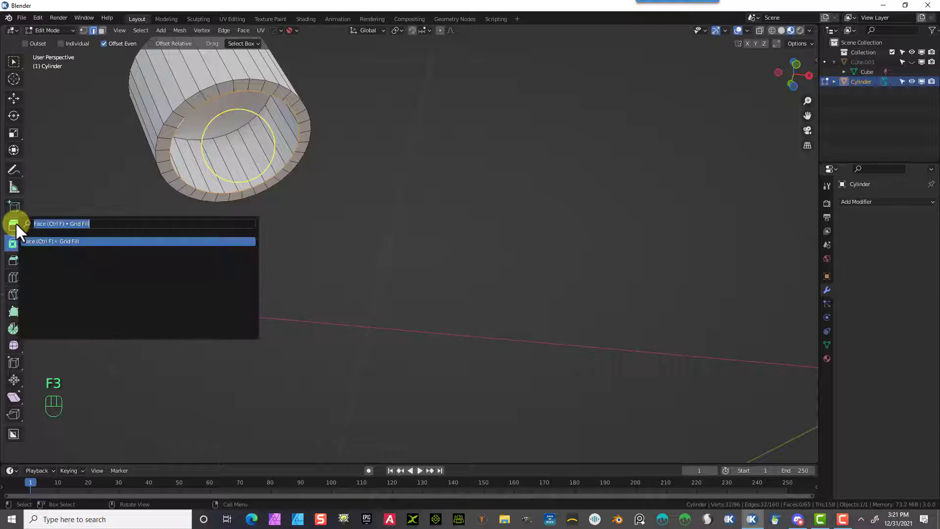
pyautogui.click(73, 241)
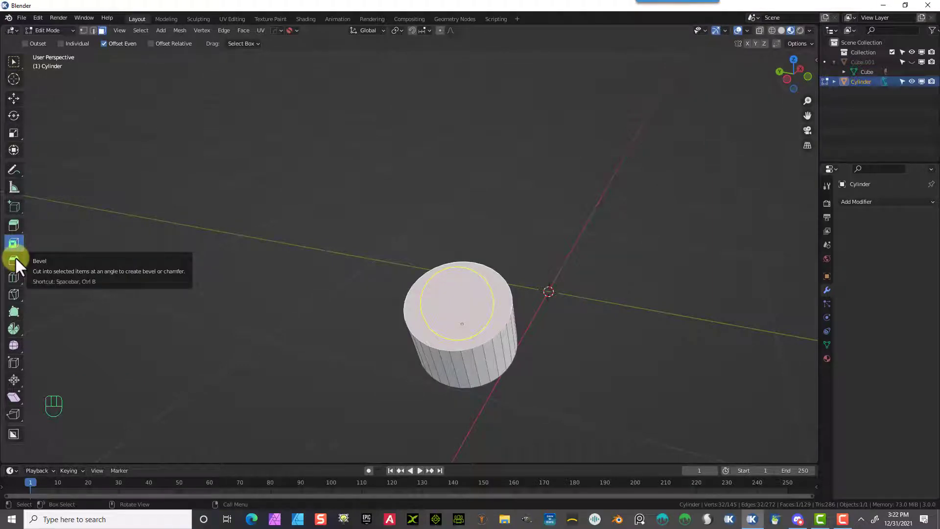
# Step: Bevel the edges around the cylinder's top face by about 0.049 m with one segment, then clear the selection
pyautogui.click(16, 256)
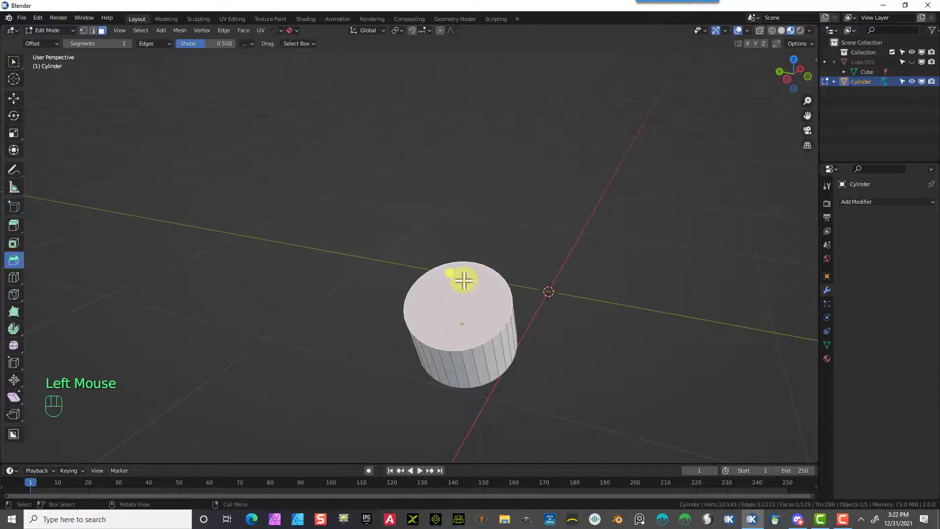
pyautogui.moveTo(460, 278); pyautogui.dragTo(444, 256)
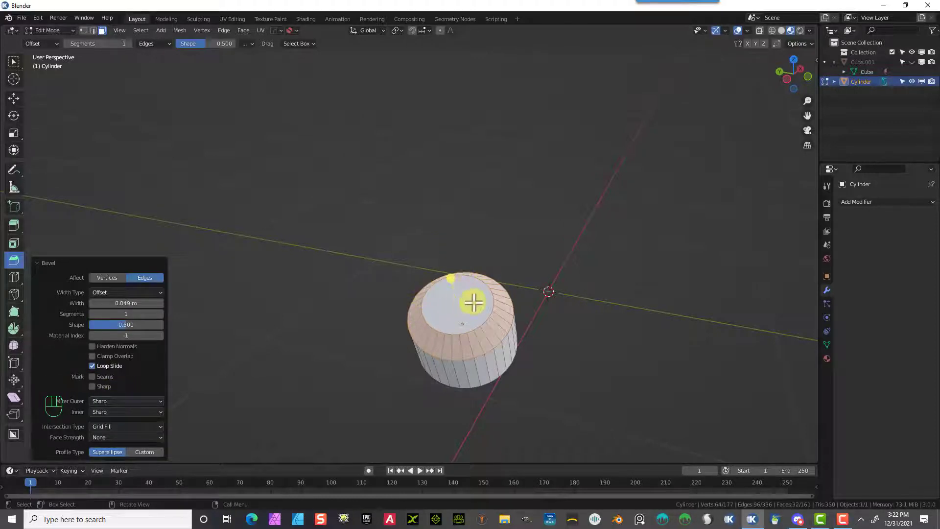
pyautogui.moveTo(519, 392); pyautogui.dragTo(503, 382, button='middle')
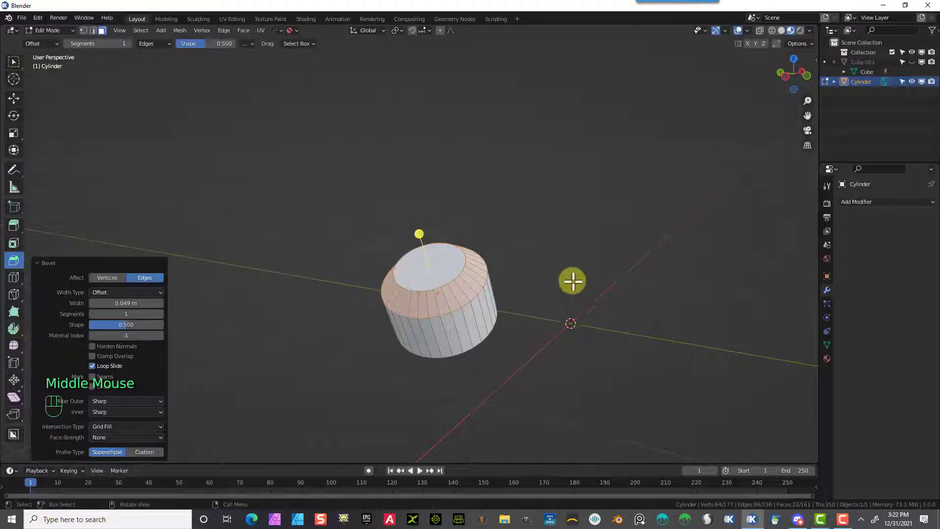
pyautogui.click(478, 222)
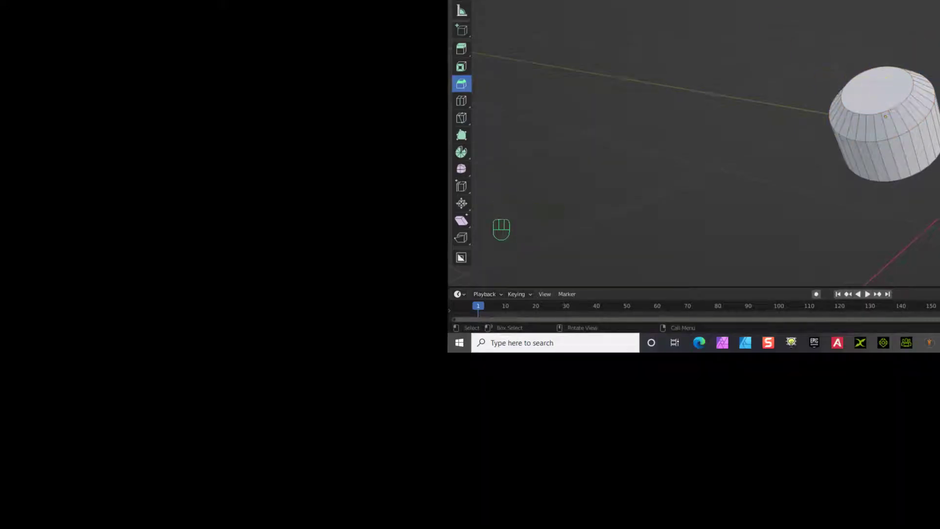
# Step: Inset the cylinder's top face by about 0.026 m
pyautogui.click(462, 0)
pyautogui.click(892, 93)
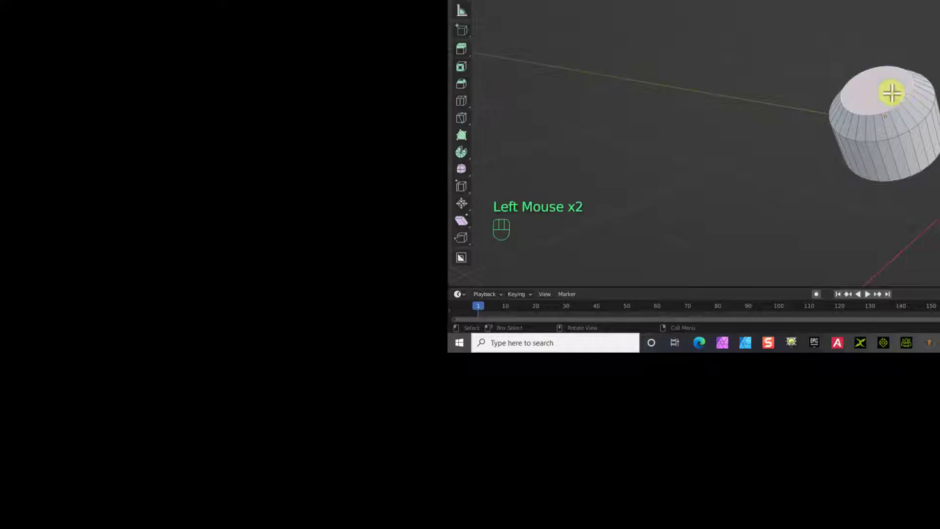
pyautogui.click(461, 67)
pyautogui.moveTo(907, 63); pyautogui.dragTo(898, 67)
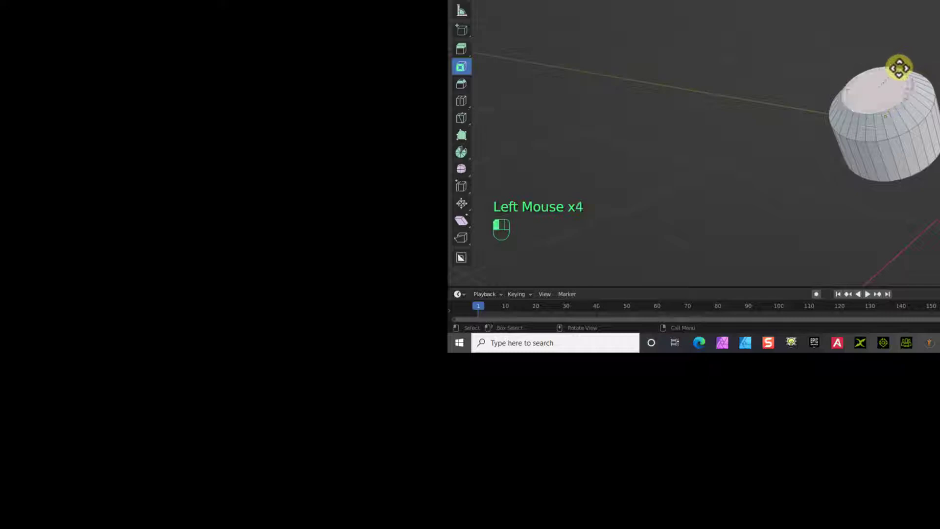
# Step: Extrude the inset top face about 0.058 m down into the cylinder to form a recess
pyautogui.click(462, 48)
pyautogui.click(872, 64)
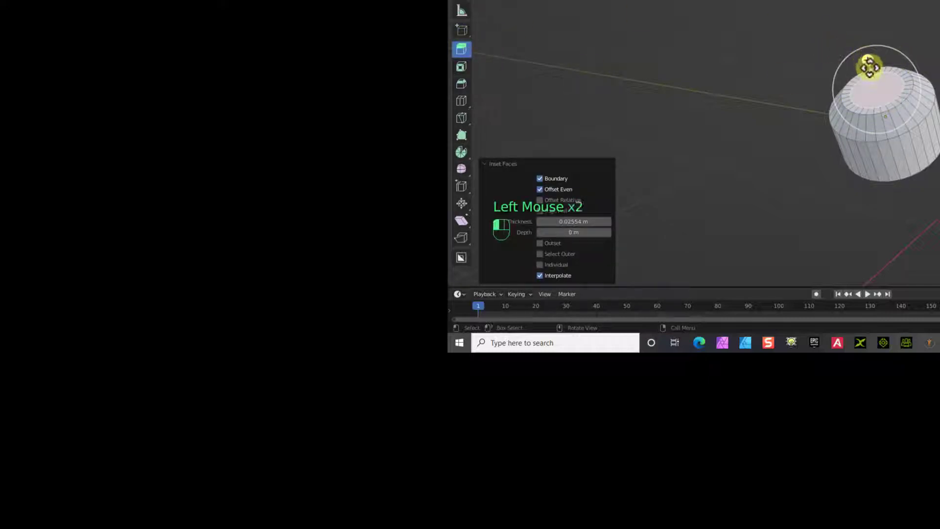
pyautogui.moveTo(877, 81); pyautogui.dragTo(875, 139)
pyautogui.scroll(2, 875, 138)
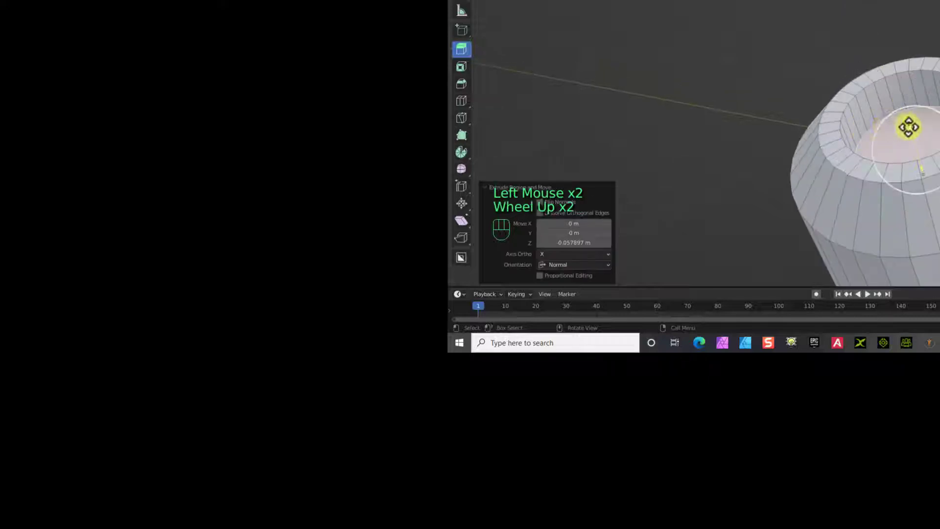
pyautogui.click(939, 105)
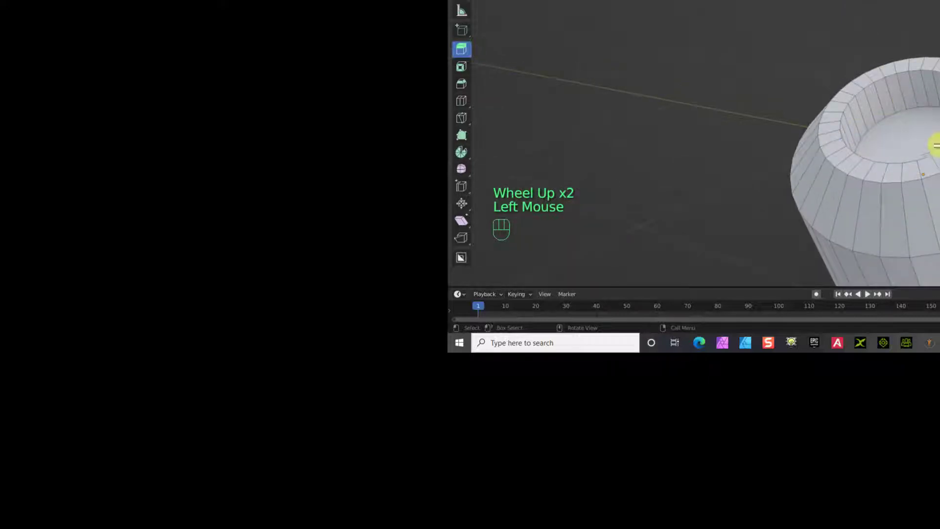
# Step: Inset the recess floor by about 0.012 m and delete the inner face
pyautogui.click(936, 145)
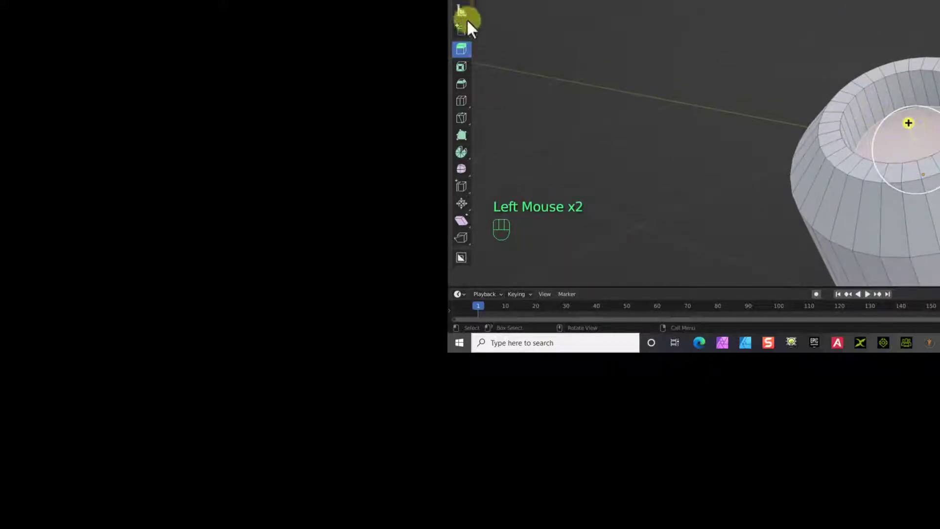
pyautogui.click(461, 66)
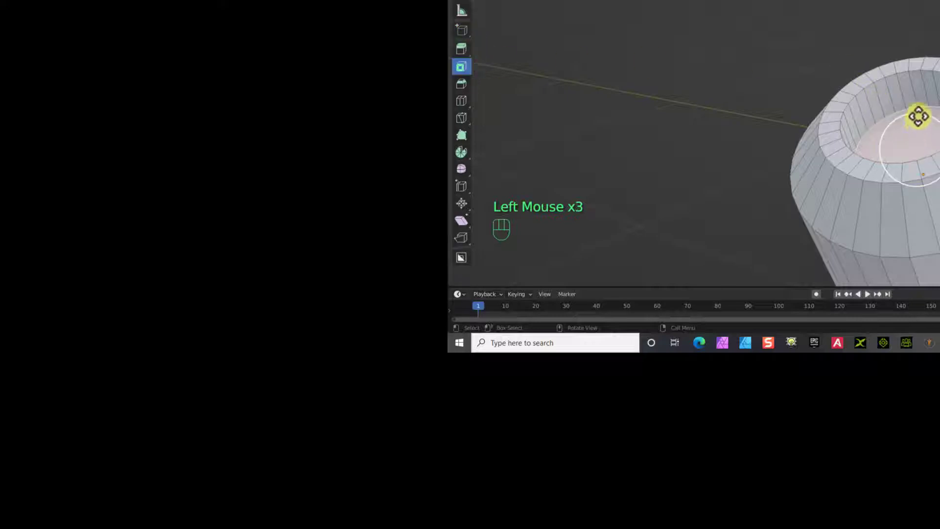
pyautogui.click(917, 121)
pyautogui.moveTo(917, 121); pyautogui.dragTo(921, 105)
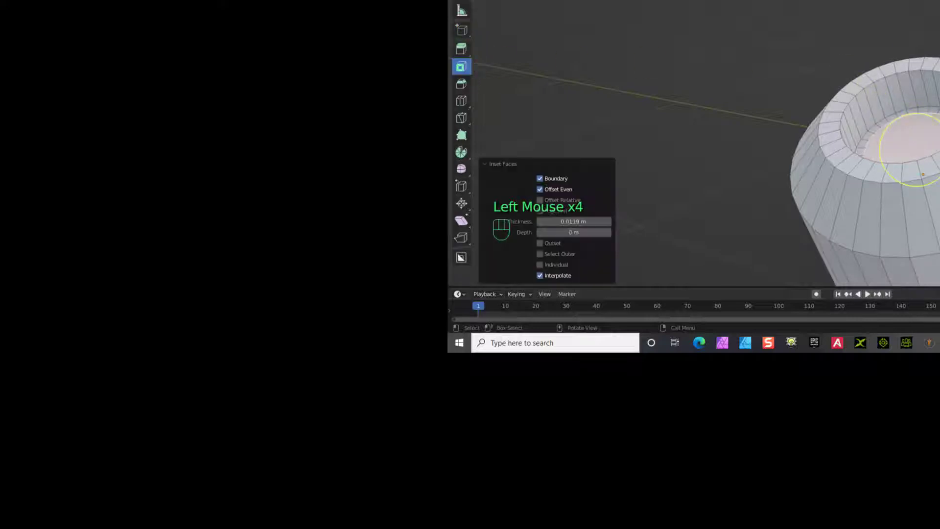
pyautogui.press('Delete')
pyautogui.click(882, 15)
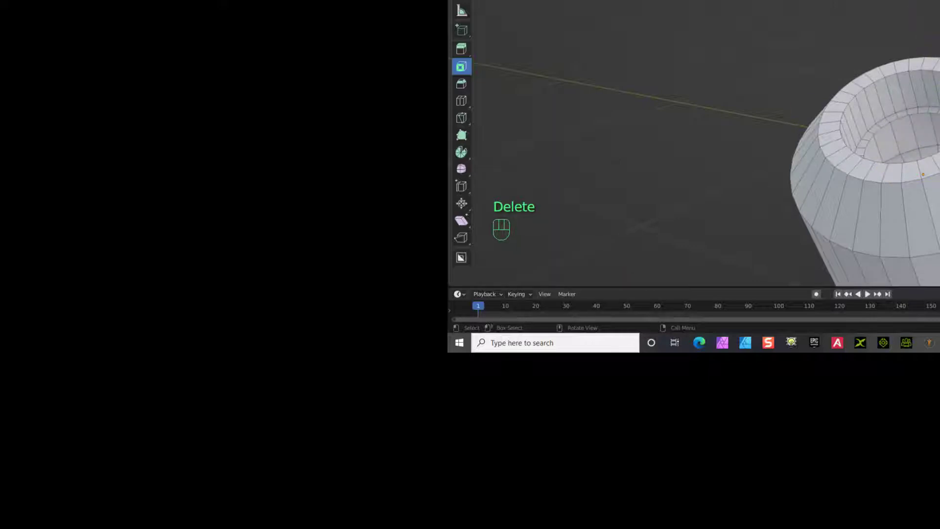
# Step: Select the open edge loop of the recess floor, close it with Grid Fill, and clear the selection
pyautogui.click(533, 0)
pyautogui.click(461, 0)
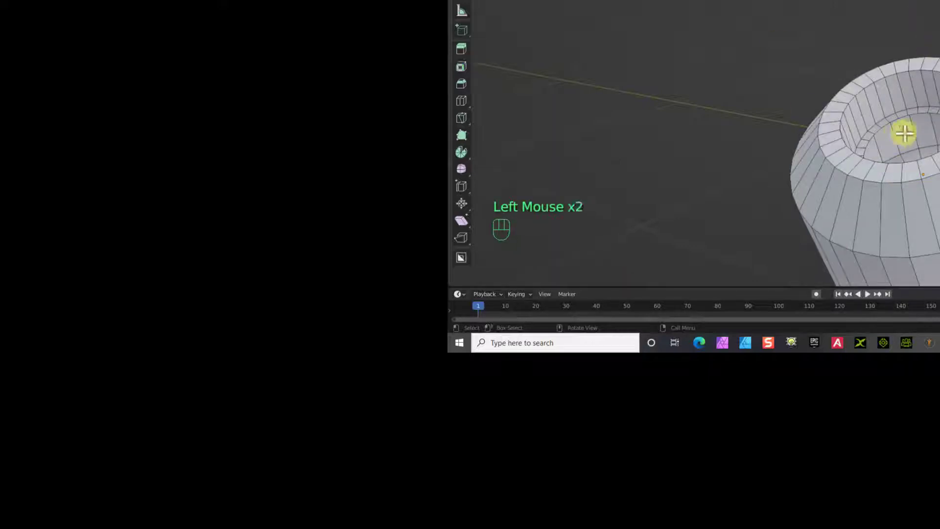
pyautogui.press('alt')
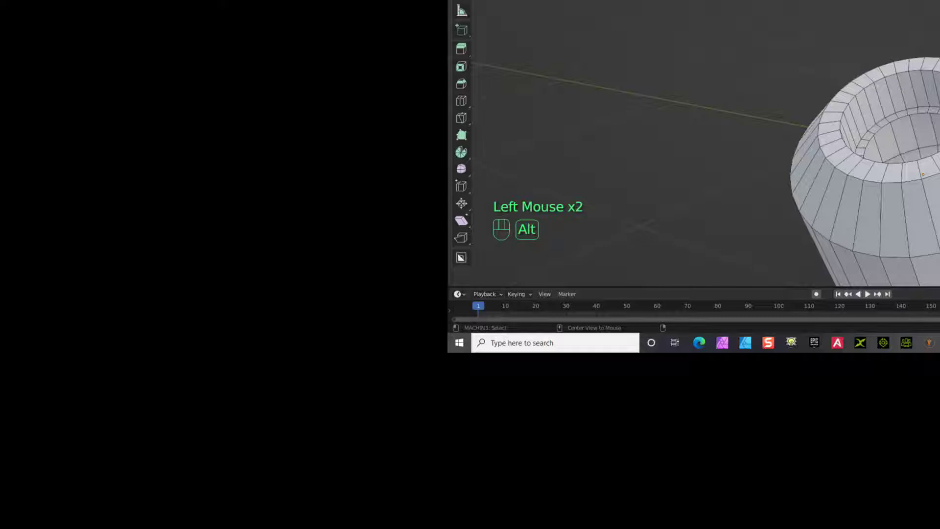
pyautogui.keyDown('alt'); pyautogui.click(930, 117); pyautogui.keyUp('alt')
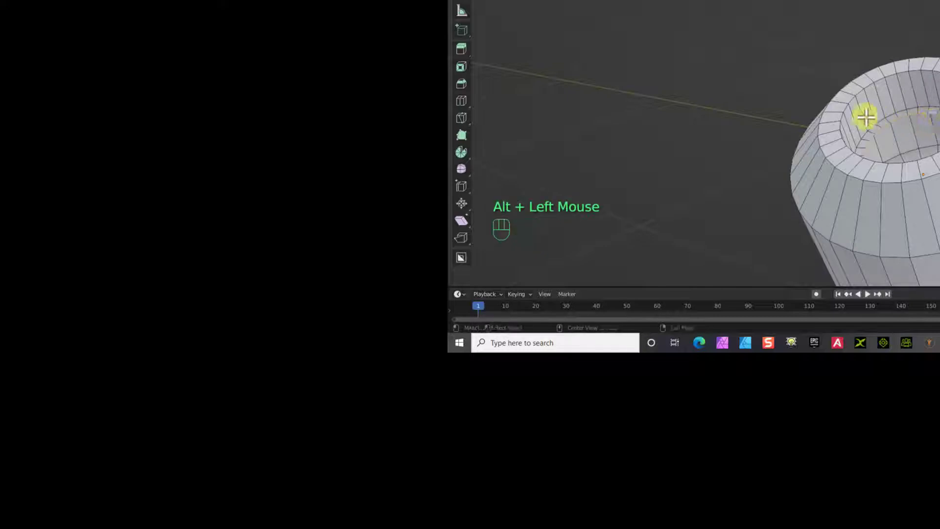
pyautogui.press('F3')
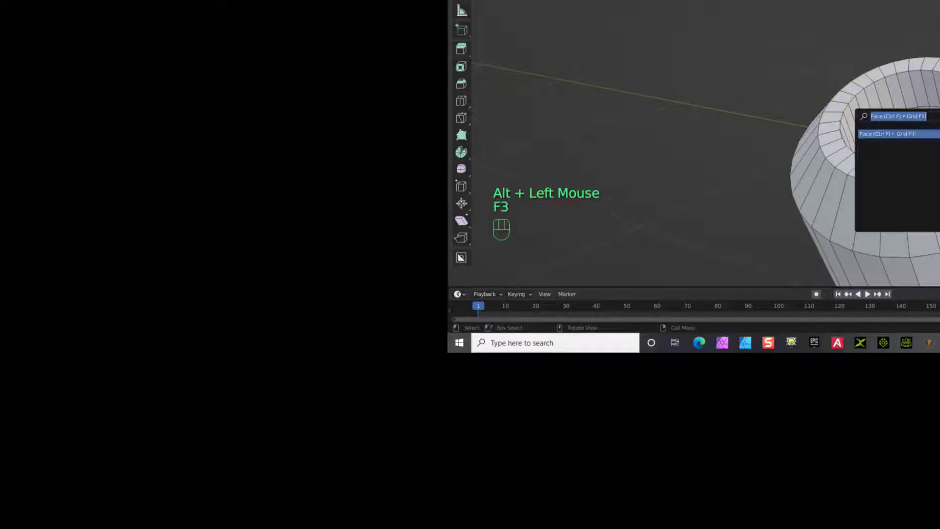
pyautogui.click(909, 134)
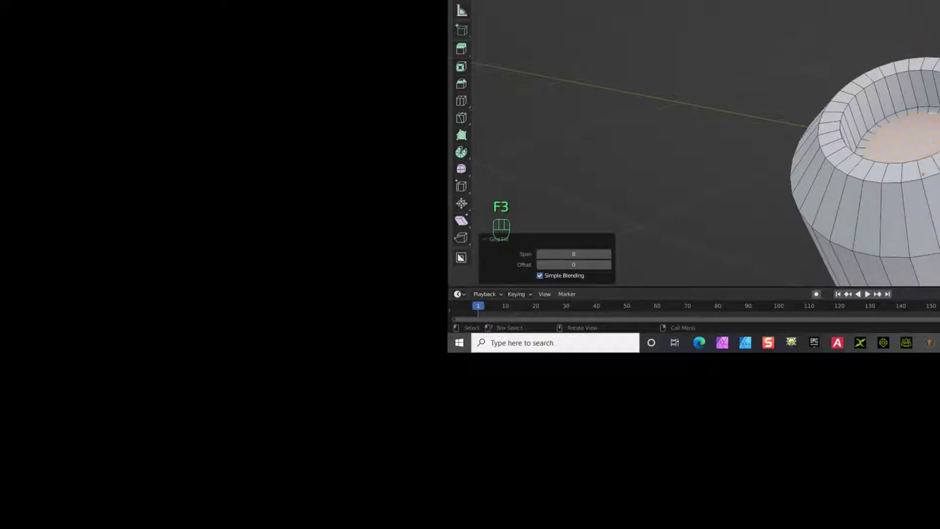
pyautogui.click(919, 102)
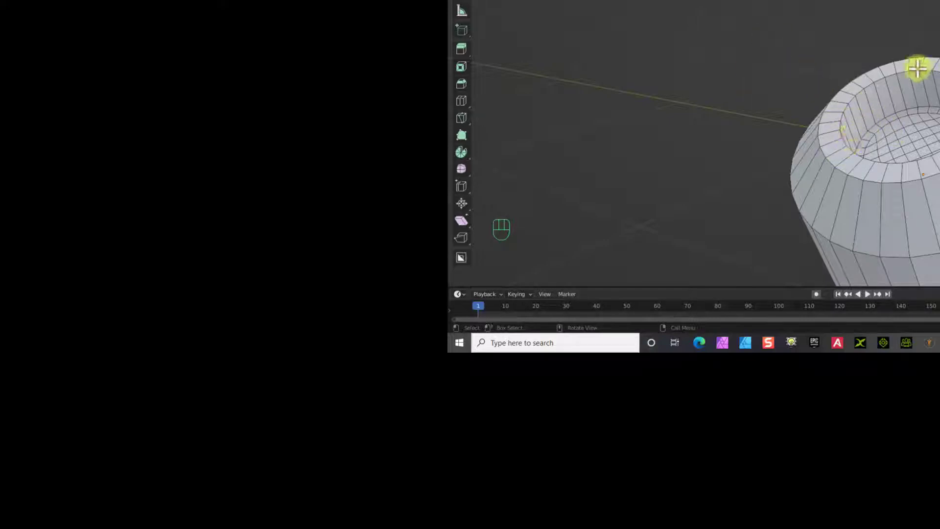
# Step: Bevel the inner and outer edge loops of the cylinder's top rim by about 0.0044 m
pyautogui.keyDown('alt'); pyautogui.click(918, 67); pyautogui.keyUp('alt')
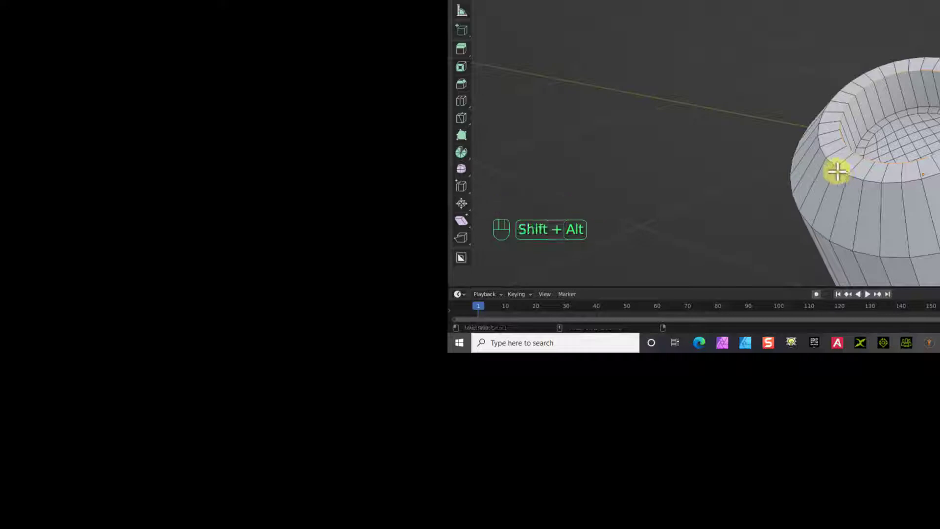
pyautogui.keyDown('alt'); pyautogui.keyDown('shift'); pyautogui.click(837, 171); pyautogui.keyUp('shift'); pyautogui.keyUp('alt')
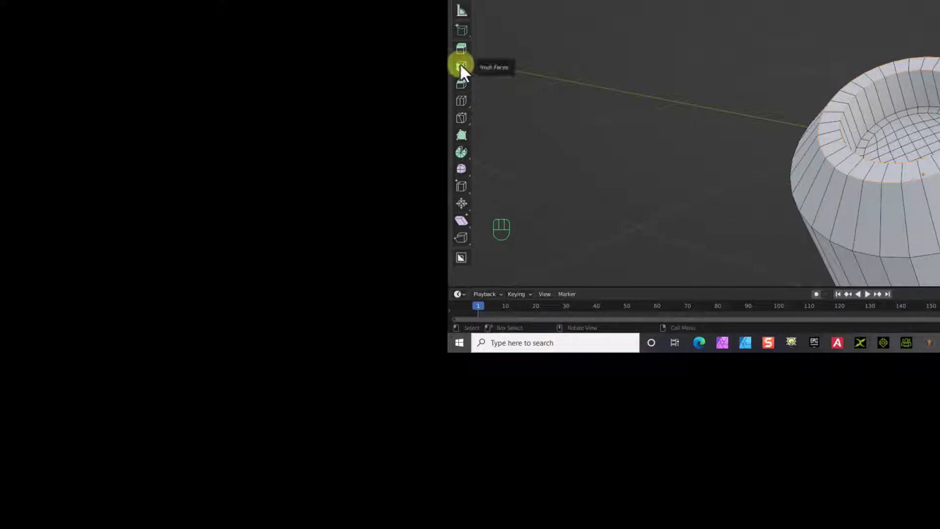
pyautogui.click(462, 84)
pyautogui.doubleClick(899, 77)
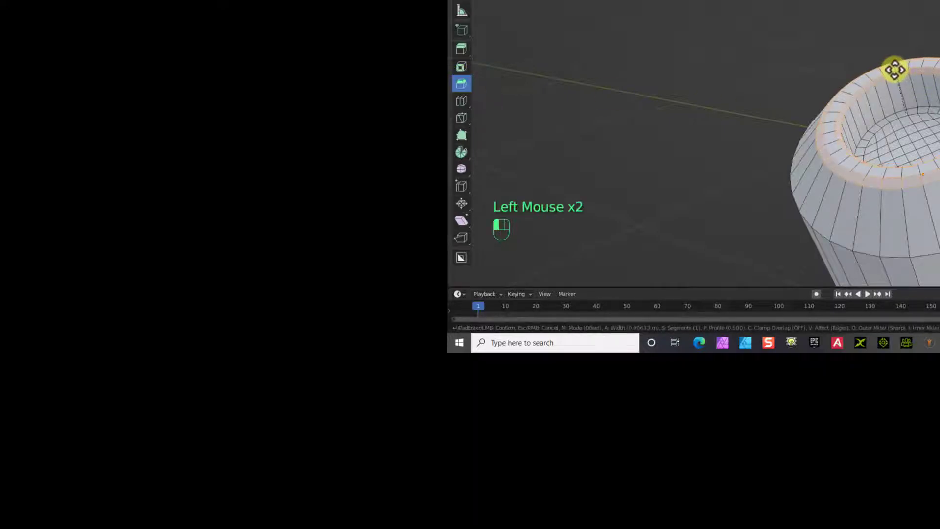
pyautogui.moveTo(897, 75); pyautogui.dragTo(897, 70)
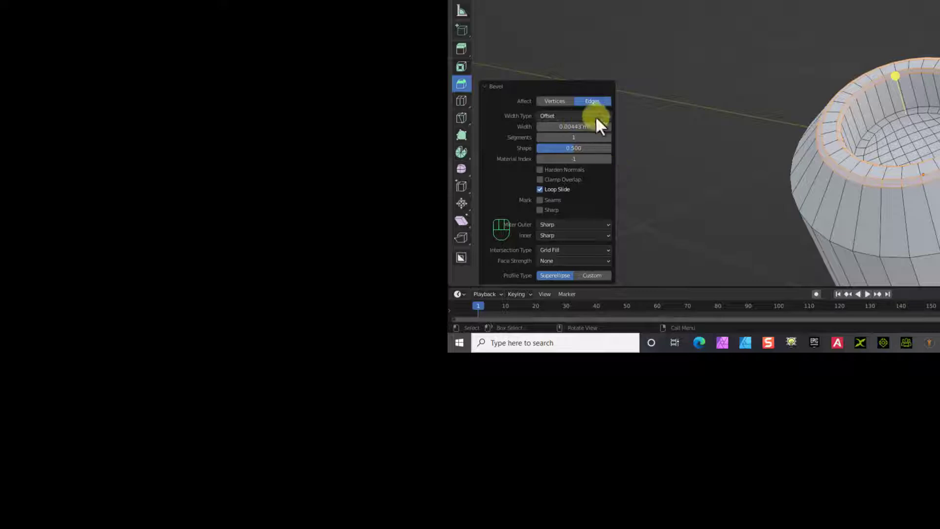
# Step: Set the rim bevel to 7 segments and clear the selection
pyautogui.click(609, 137)
pyautogui.click(609, 137)
pyautogui.click(609, 137)
pyautogui.click(609, 138)
pyautogui.click(609, 137)
pyautogui.click(609, 137)
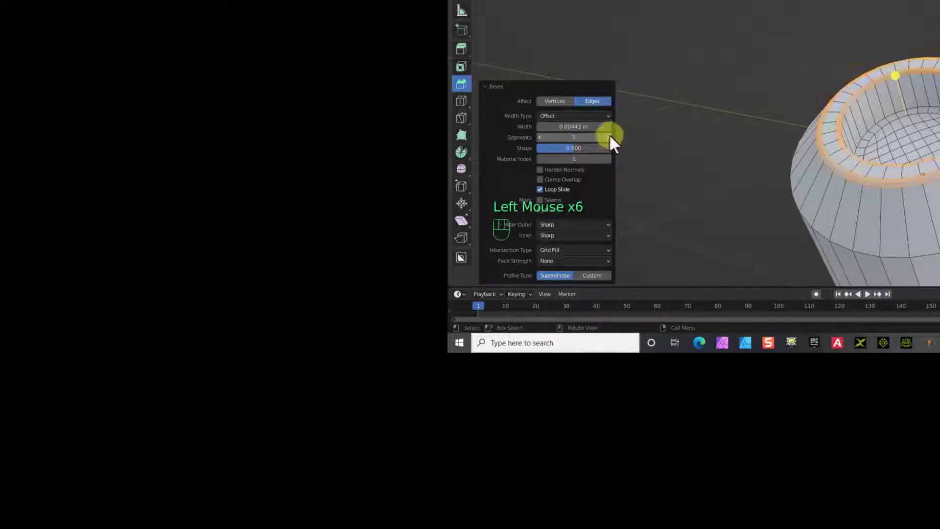
pyautogui.click(725, 18)
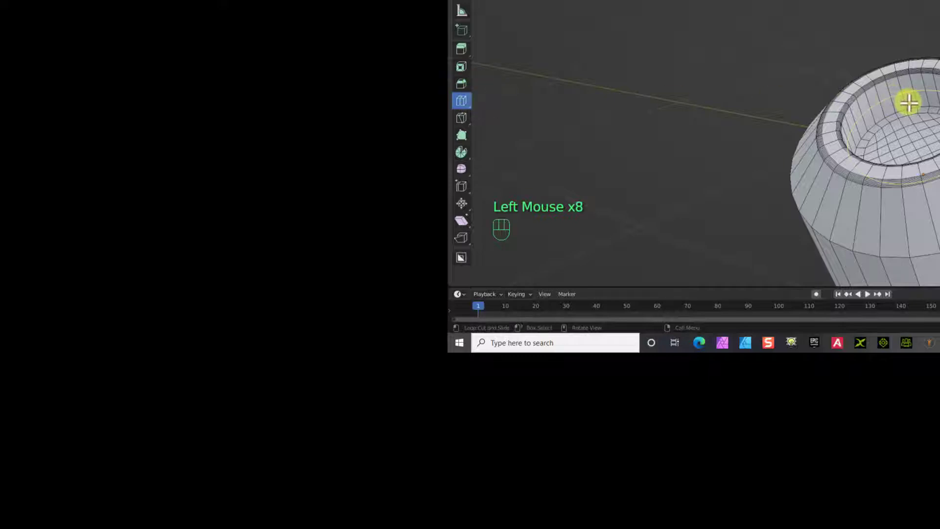
# Step: Add supporting loop cuts along the recess wall and the cylinder's outer side, sliding them by factors of about 0.853, -0.751 and 0.904
pyautogui.click(906, 101)
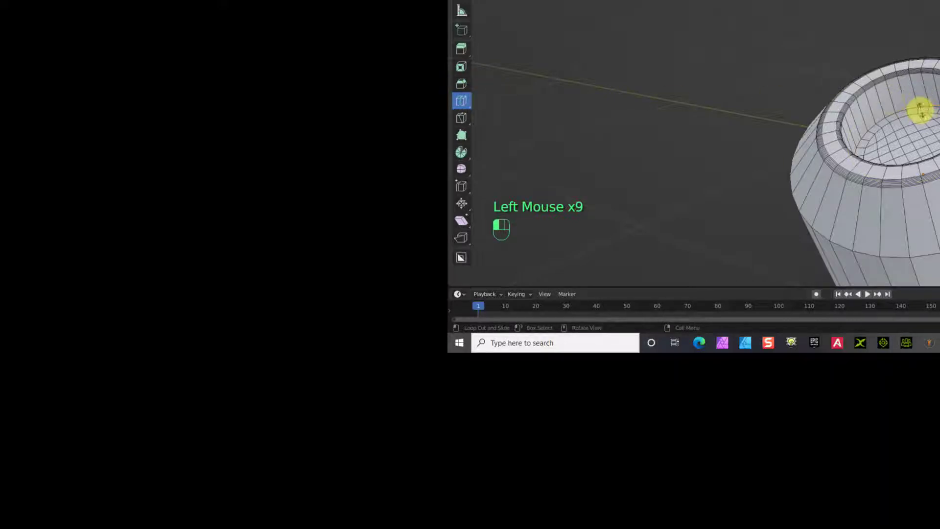
pyautogui.moveTo(924, 113); pyautogui.dragTo(909, 81)
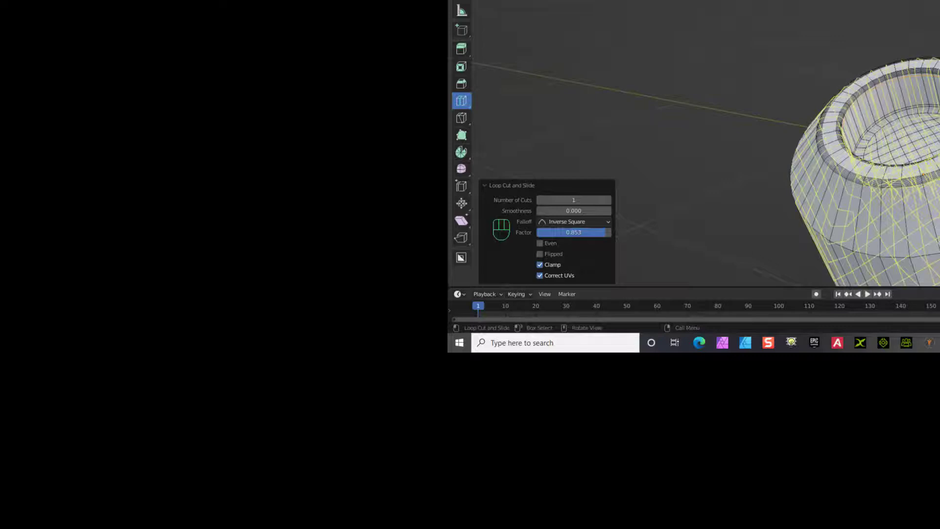
pyautogui.click(923, 112)
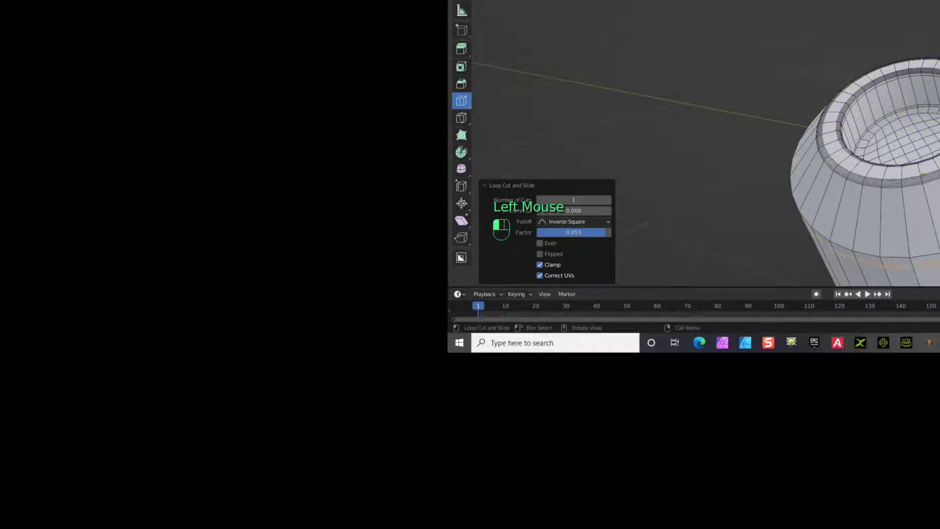
pyautogui.moveTo(911, 268); pyautogui.dragTo(911, 269)
pyautogui.click(911, 277)
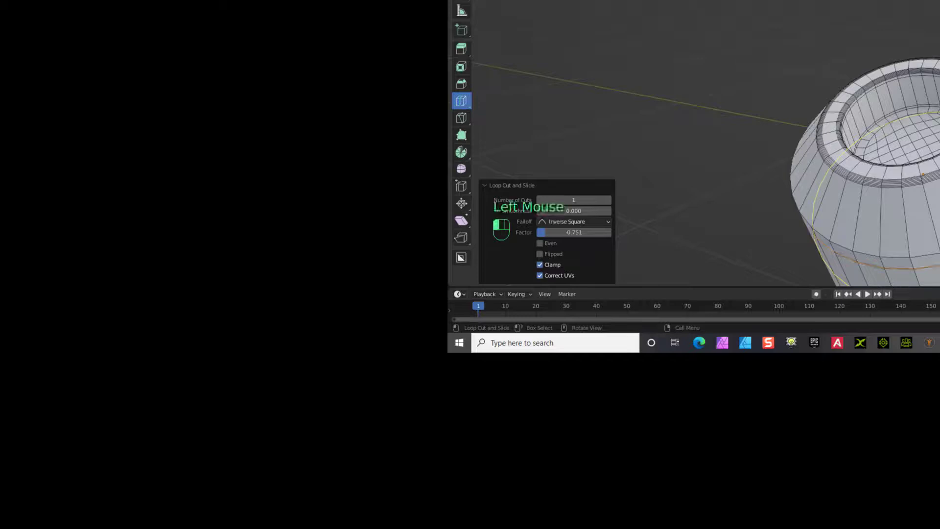
pyautogui.click(574, 233)
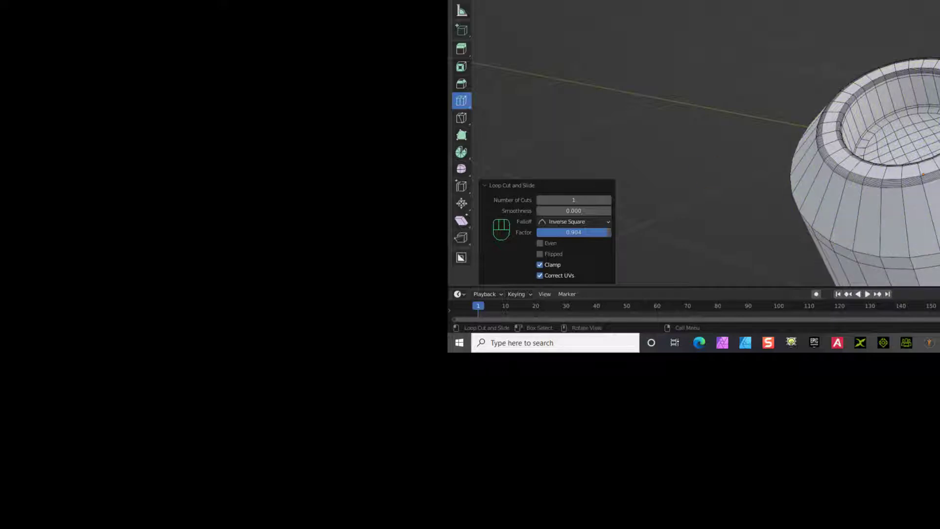
# Step: Bevel the edge loop around the cylinder's outer shoulder by about 0.0043 m with 4 segments, then clear the selection
pyautogui.click(461, 0)
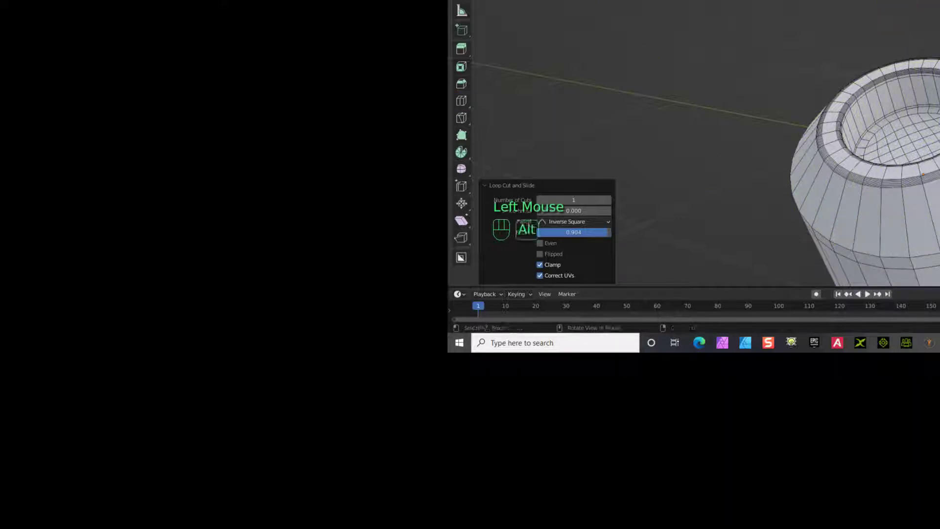
pyautogui.keyDown('alt'); pyautogui.click(937, 254); pyautogui.keyUp('alt')
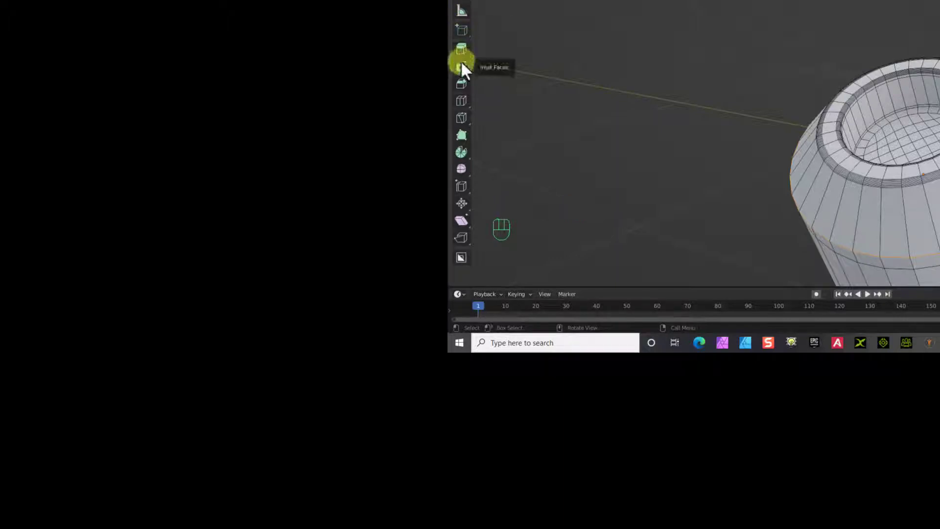
pyautogui.click(461, 84)
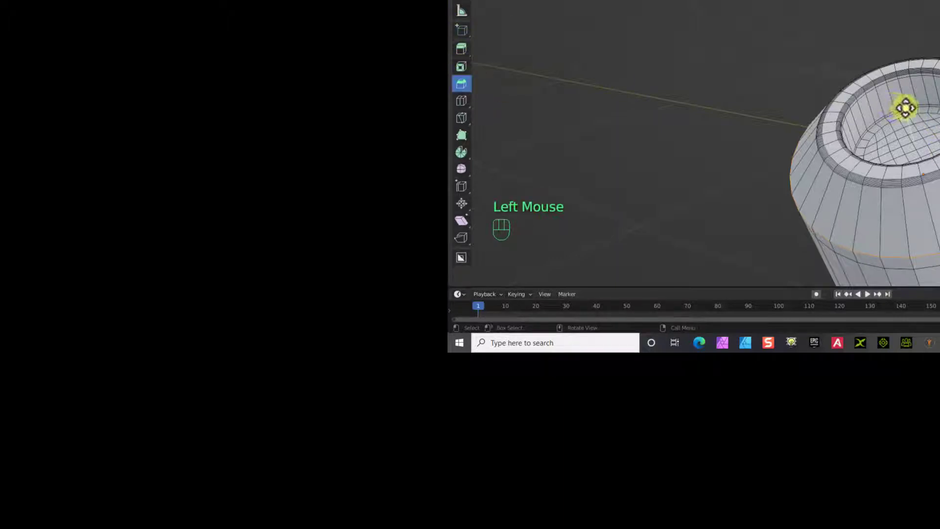
pyautogui.moveTo(905, 105); pyautogui.dragTo(902, 101)
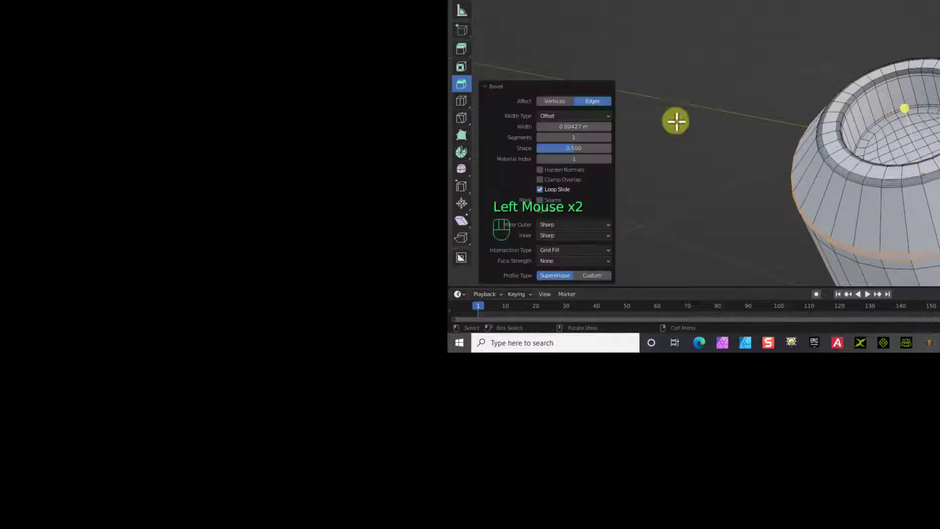
pyautogui.click(607, 141)
pyautogui.click(608, 141)
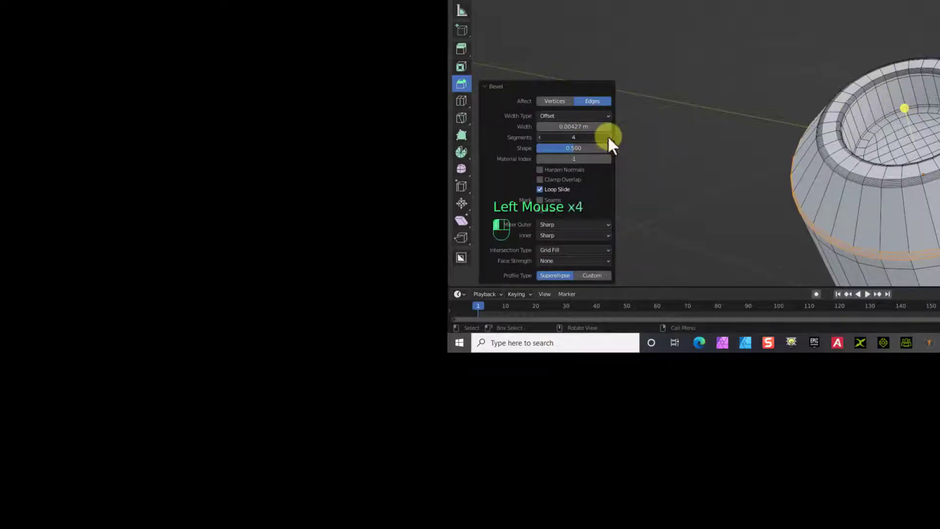
pyautogui.click(607, 141)
pyautogui.click(733, 4)
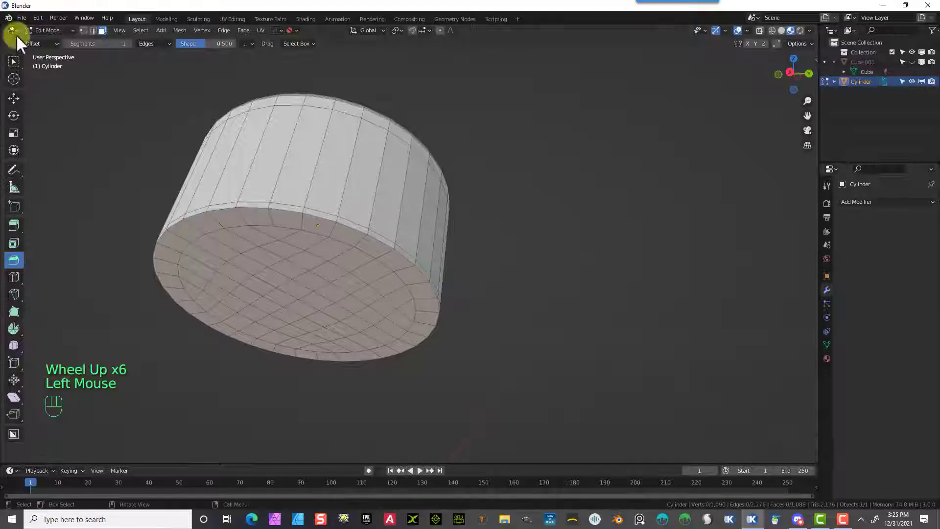
# Step: Circle-select all faces of the cylinder's underside and scale them up by about 1.154 to flare the base
pyautogui.moveTo(13, 63); pyautogui.dragTo(39, 108)
pyautogui.click(257, 303)
pyautogui.moveTo(257, 303)
pyautogui.mouseDown()
pyautogui.moveTo(267, 245)
pyautogui.moveTo(218, 237)
pyautogui.moveTo(308, 242)
pyautogui.moveTo(371, 262)
pyautogui.moveTo(398, 289)
pyautogui.moveTo(399, 321)
pyautogui.moveTo(319, 342)
pyautogui.moveTo(275, 333)
pyautogui.moveTo(211, 302)
pyautogui.moveTo(185, 269)
pyautogui.moveTo(204, 243)
pyautogui.moveTo(356, 294)
pyautogui.moveTo(311, 262)
pyautogui.mouseUp()
pyautogui.press('s')
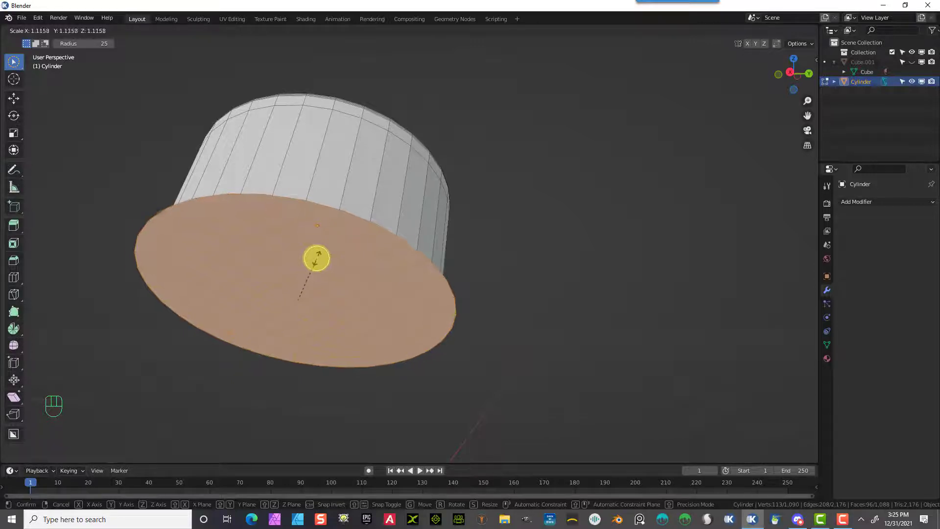
pyautogui.click(316, 258)
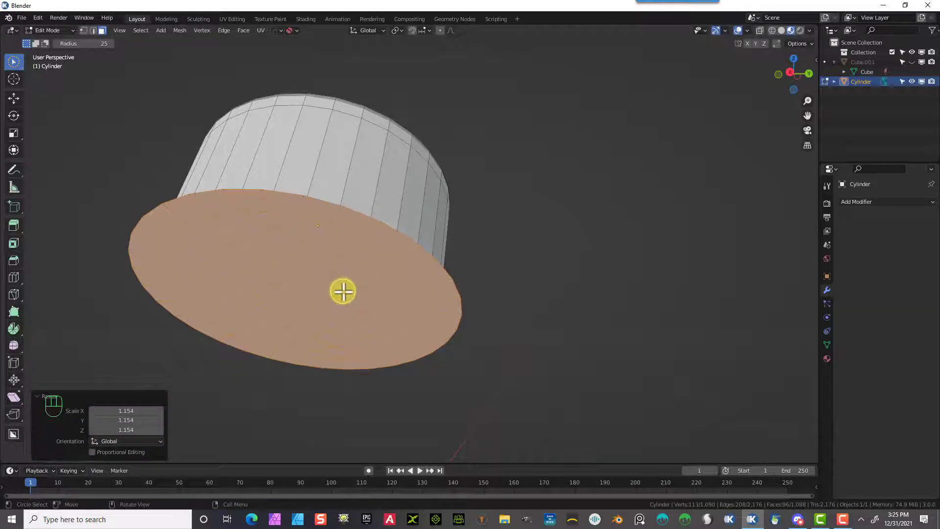
# Step: In front view, select the edge loop where the flared base meets the cylinder's side and move it up the side
pyautogui.press('KP_1')
pyautogui.scroll(-6, 432, 279)
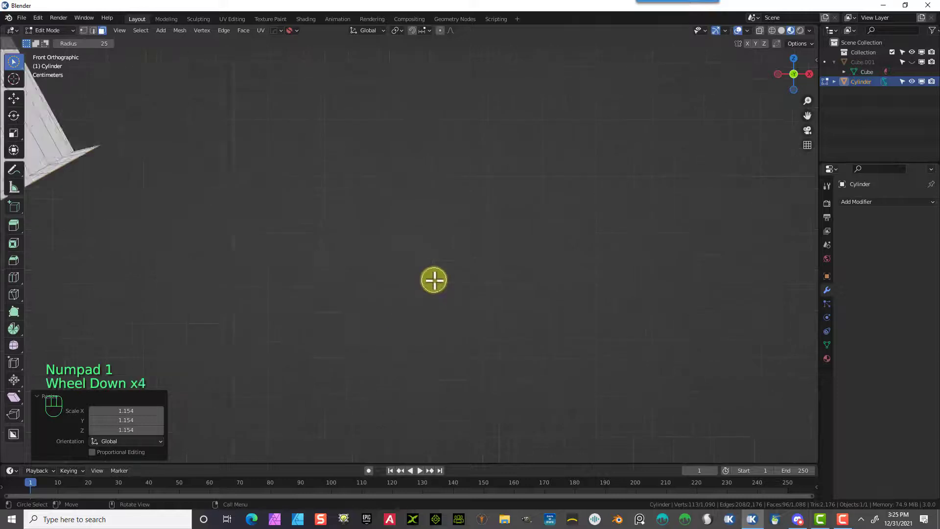
pyautogui.click(146, 226)
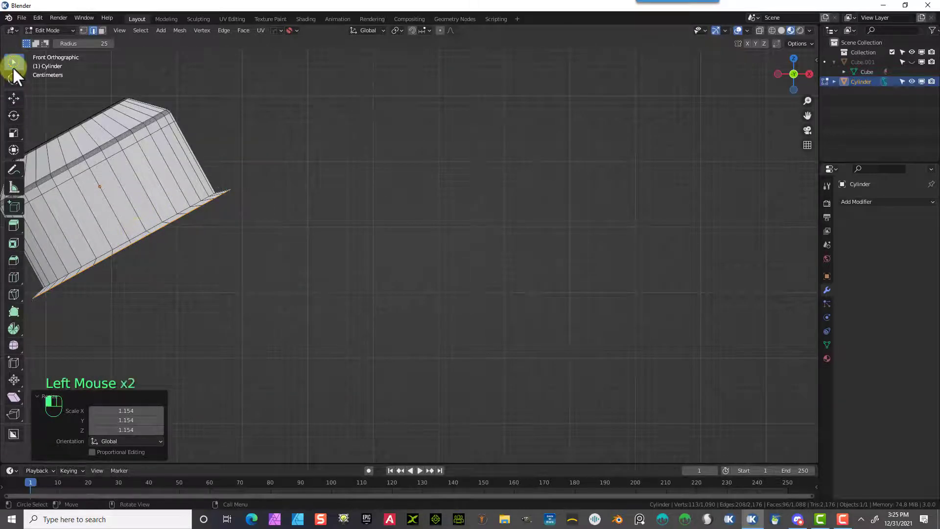
pyautogui.moveTo(13, 66); pyautogui.dragTo(45, 84)
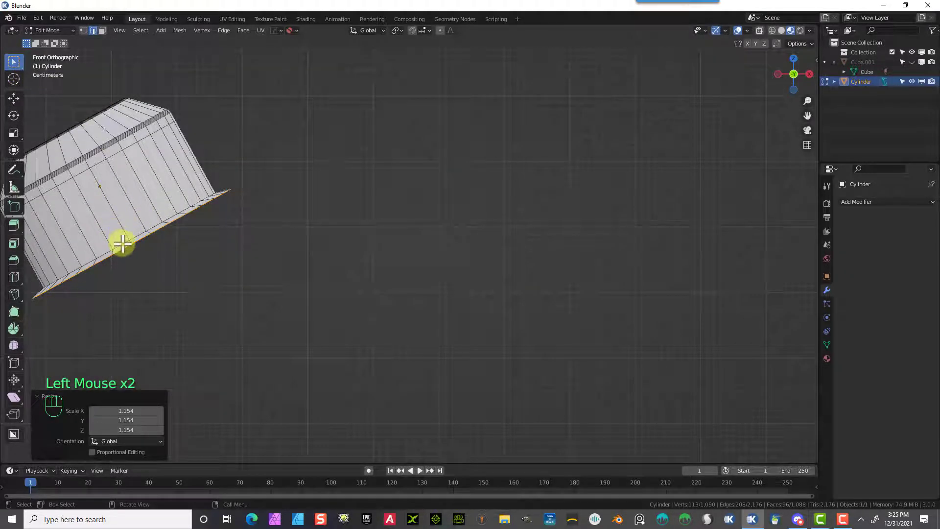
pyautogui.doubleClick(122, 243)
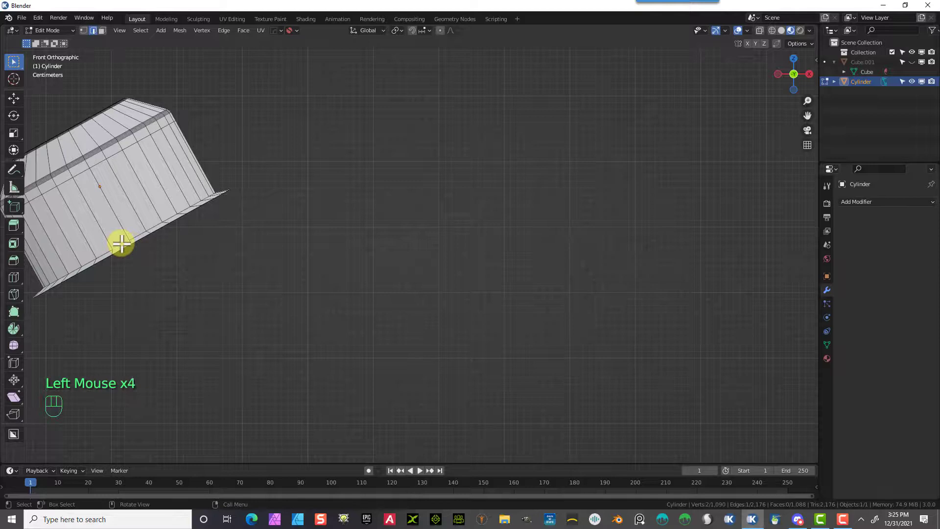
pyautogui.click(122, 243)
pyautogui.scroll(3, 122, 244)
pyautogui.click(14, 98)
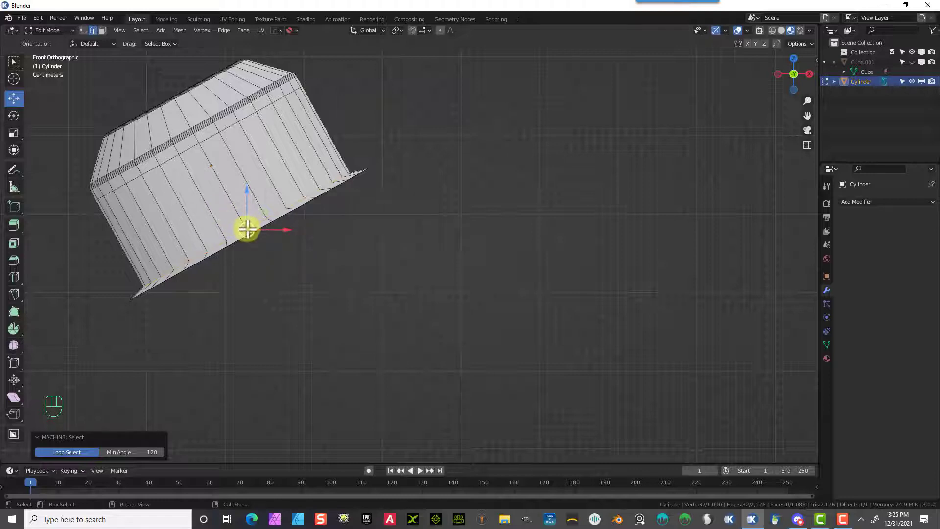
pyautogui.press('g')
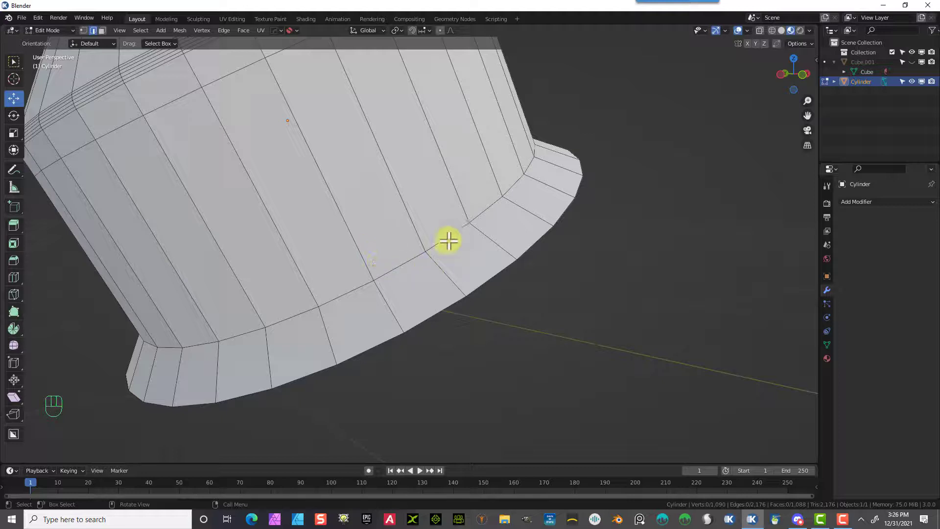
# Step: Bevel the edge loop between the cylinder's side and its flared base by about 0.0019 m with 4 segments
pyautogui.doubleClick(447, 240)
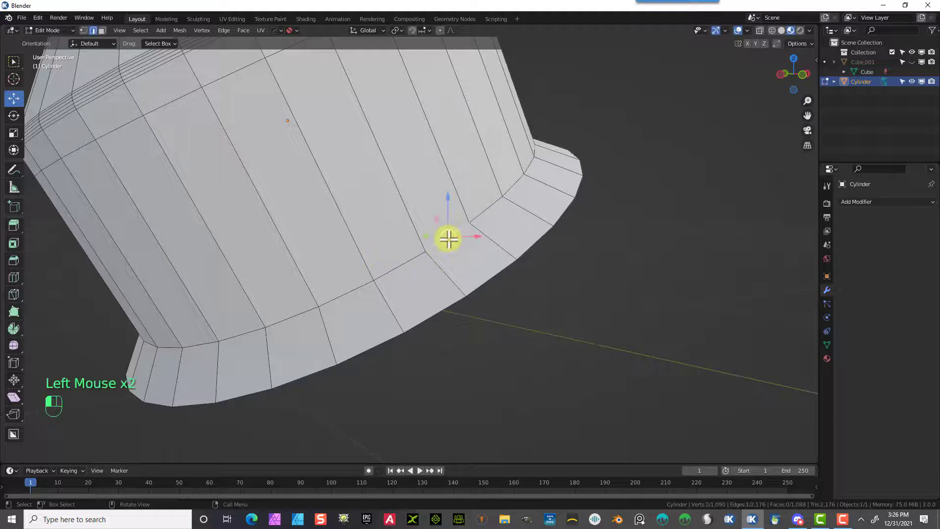
pyautogui.keyDown('alt'); pyautogui.click(448, 238); pyautogui.keyUp('alt')
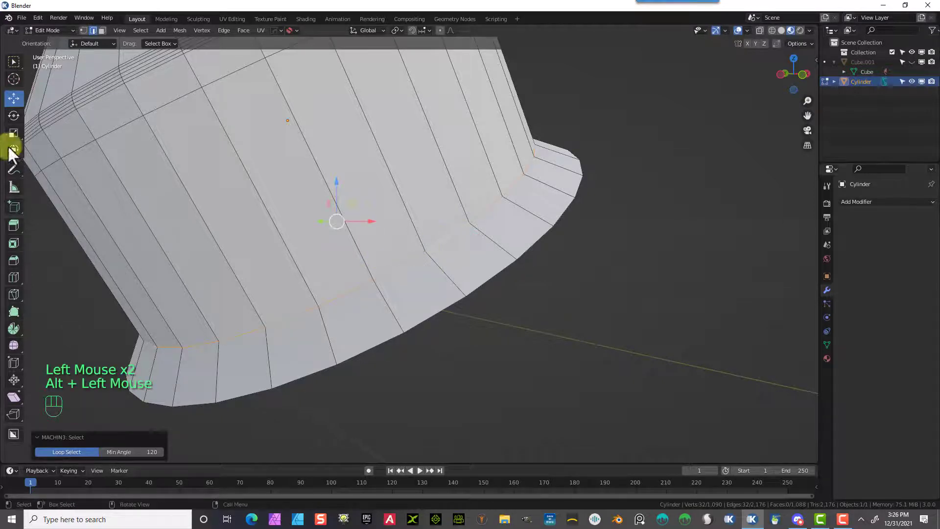
pyautogui.click(15, 257)
pyautogui.moveTo(343, 210); pyautogui.dragTo(315, 176)
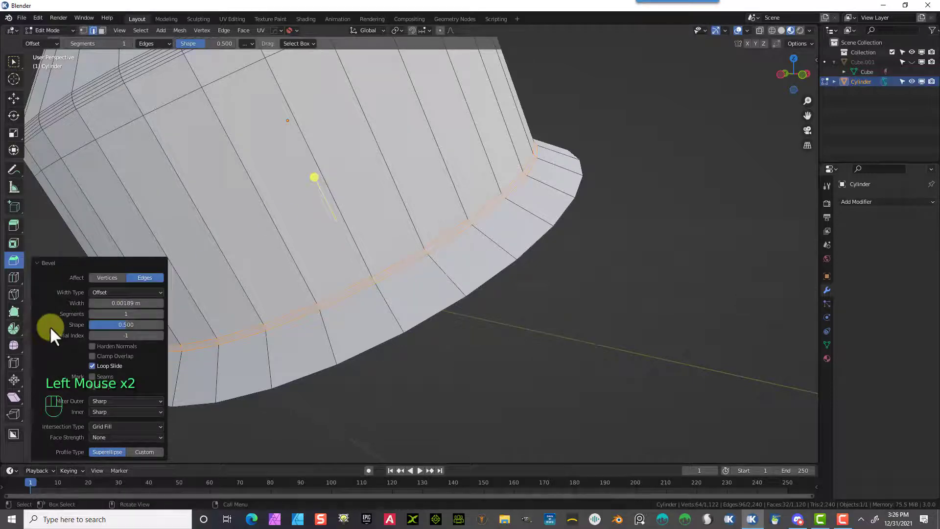
pyautogui.click(157, 313)
pyautogui.click(158, 313)
pyautogui.click(158, 313)
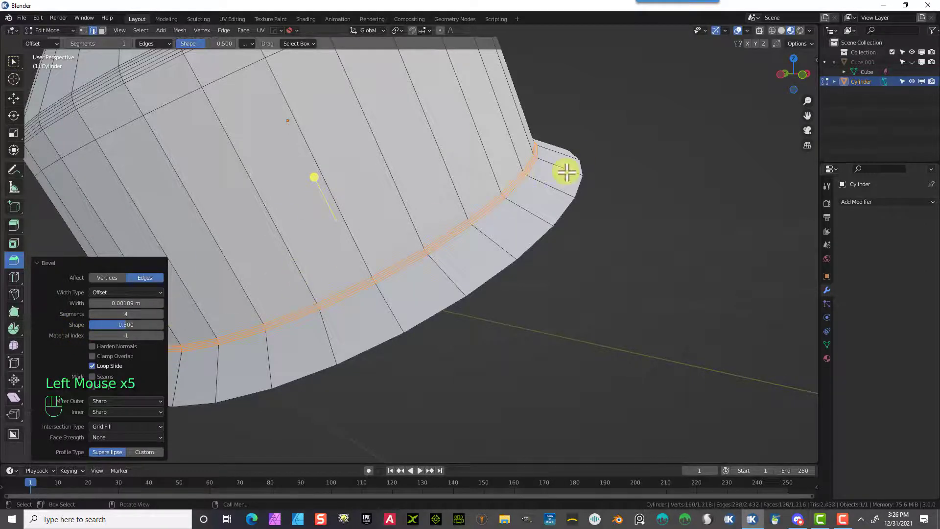
# Step: Clear the edge selection on the cylinder and unhide the block Cube.001
pyautogui.click(621, 133)
pyautogui.scroll(-2, 671, 108)
pyautogui.click(622, 153)
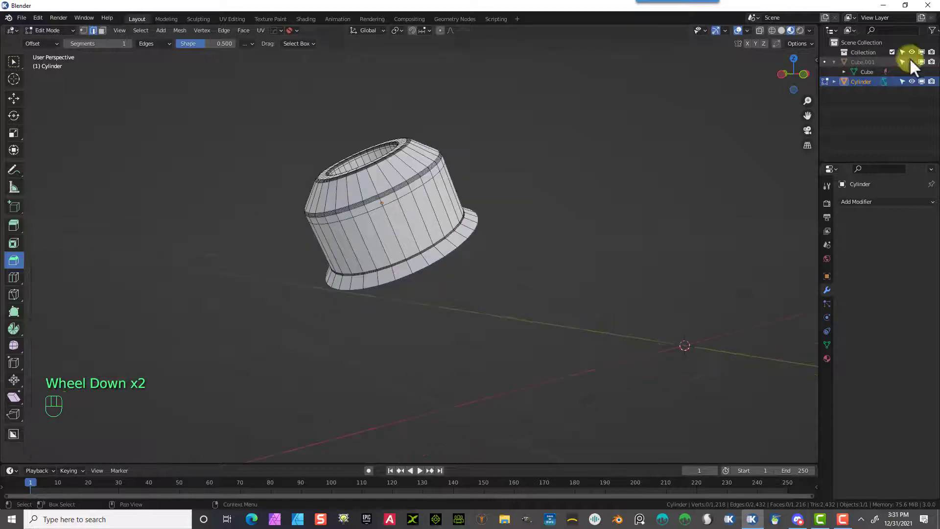
pyautogui.click(912, 62)
pyautogui.moveTo(502, 164); pyautogui.dragTo(568, 168, button='middle')
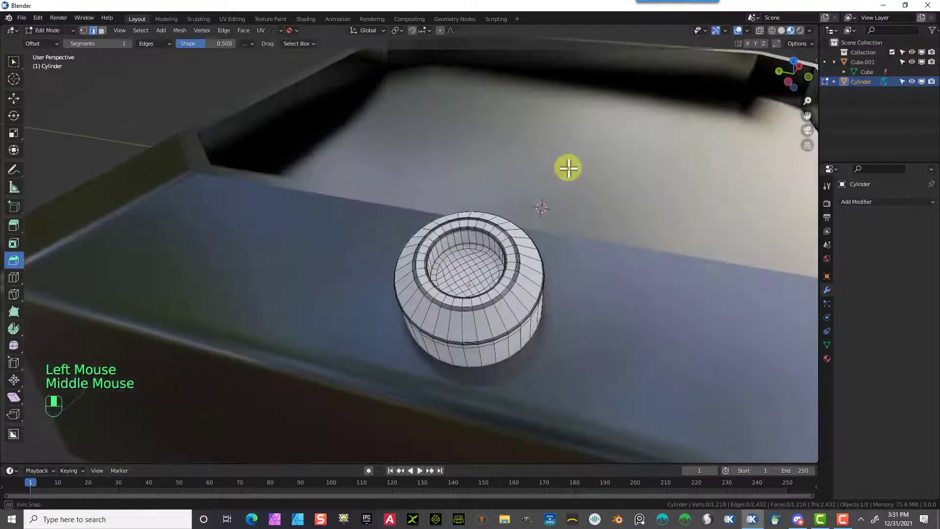
pyautogui.scroll(-3, 571, 169)
pyautogui.moveTo(556, 258); pyautogui.dragTo(516, 248, button='middle')
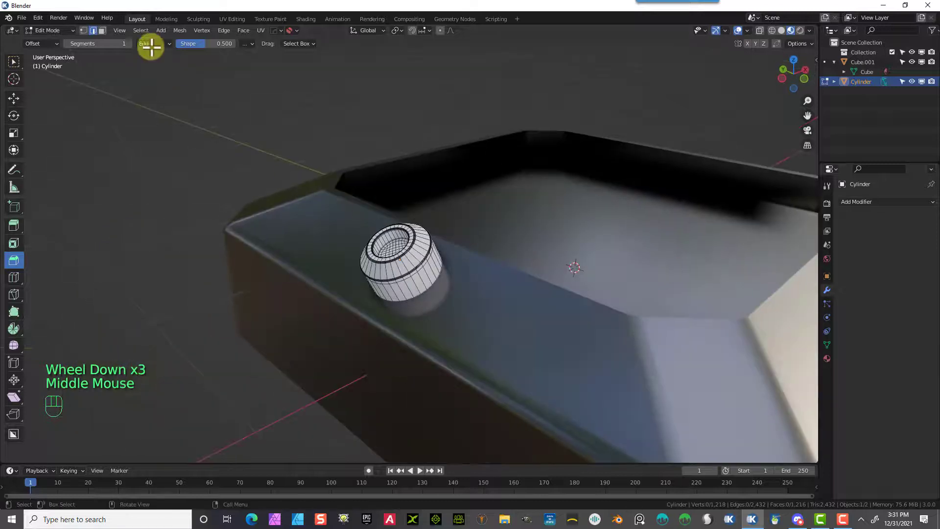
# Step: Return to Object Mode and add a Multiresolution modifier to the cylinder, subdividing it to level 3
pyautogui.click(54, 44)
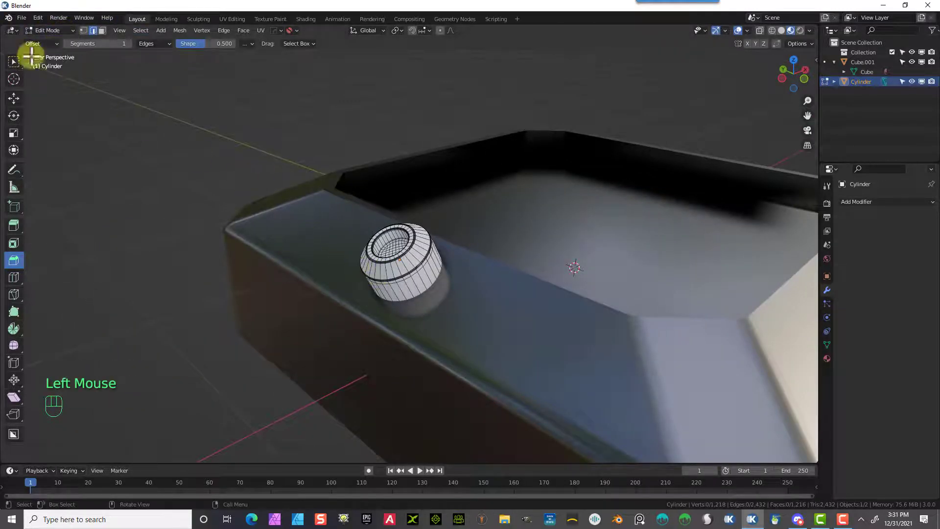
pyautogui.click(48, 30)
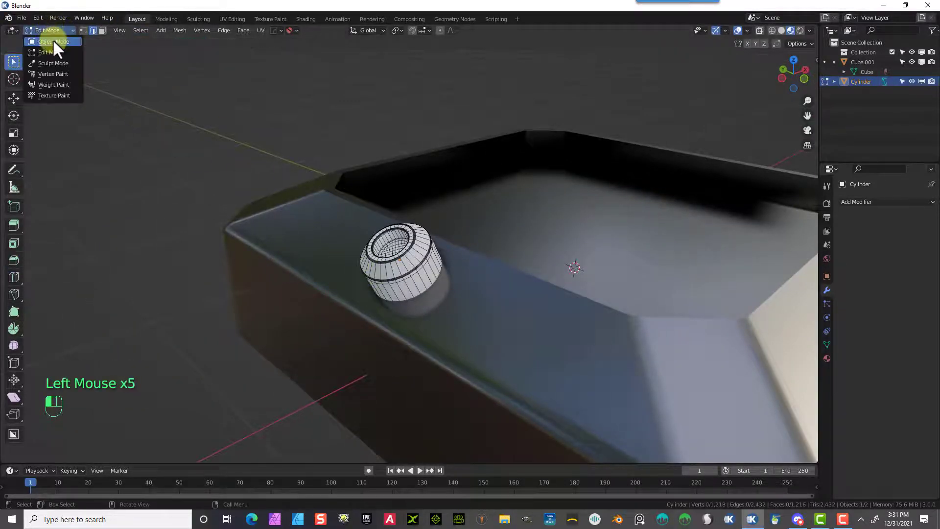
pyautogui.click(49, 39)
pyautogui.scroll(4, 409, 311)
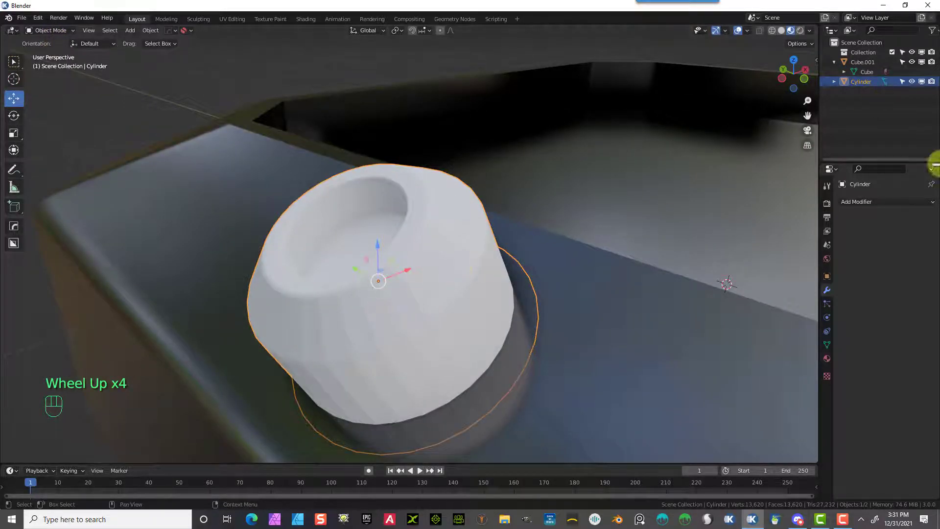
pyautogui.click(873, 201)
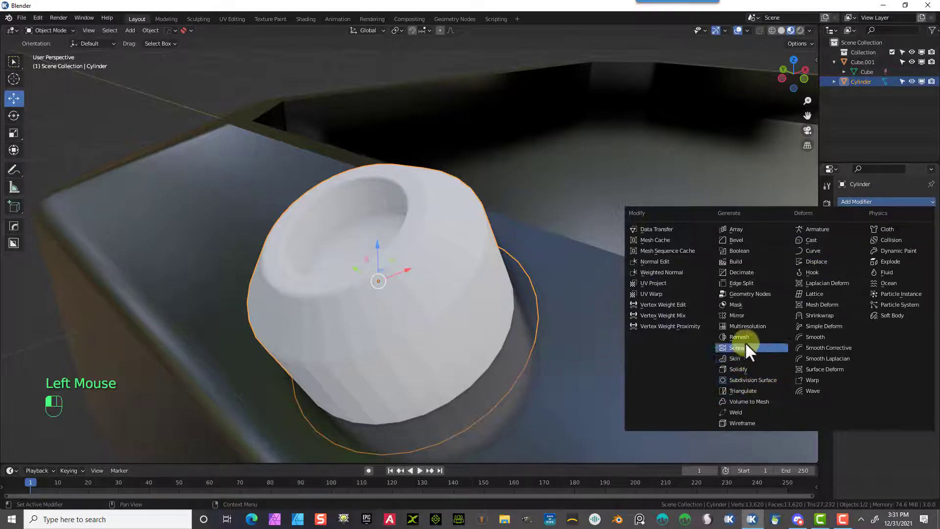
pyautogui.click(747, 326)
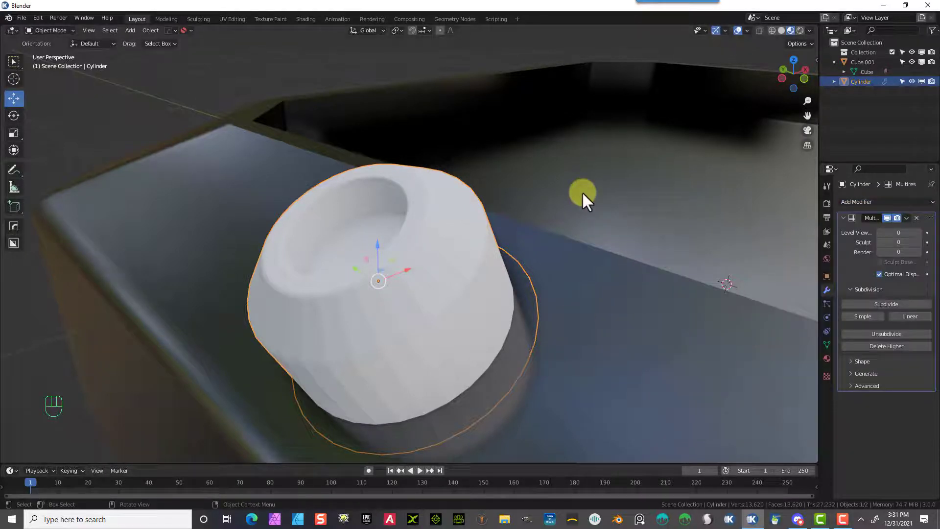
pyautogui.click(885, 304)
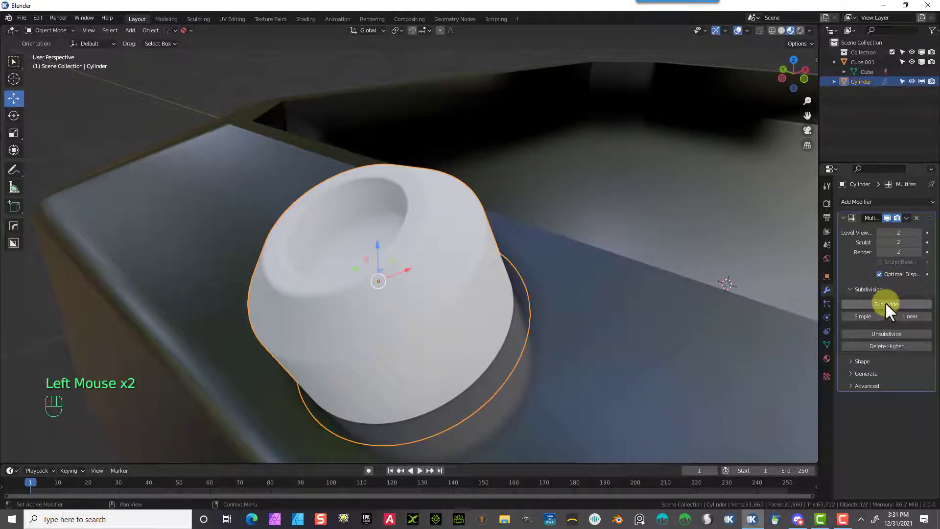
pyautogui.click(886, 303)
# Step: Shade the cylinder smooth and enable Auto Smooth for its normals
pyautogui.click(209, 71)
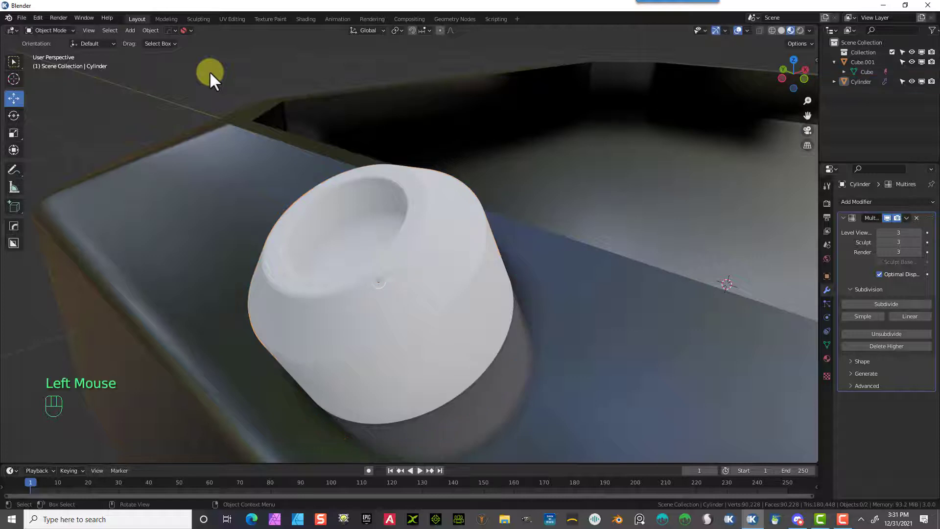
pyautogui.click(389, 307)
pyautogui.rightClick(410, 314)
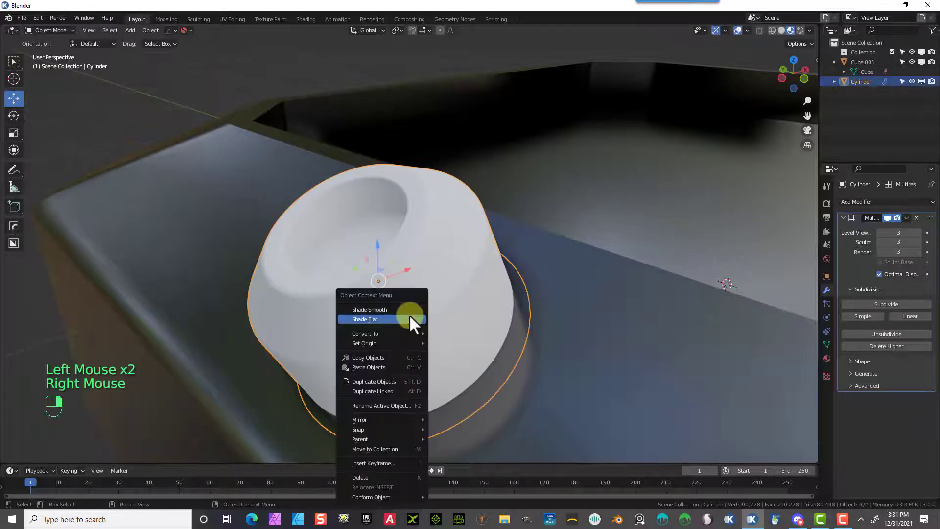
pyautogui.click(409, 311)
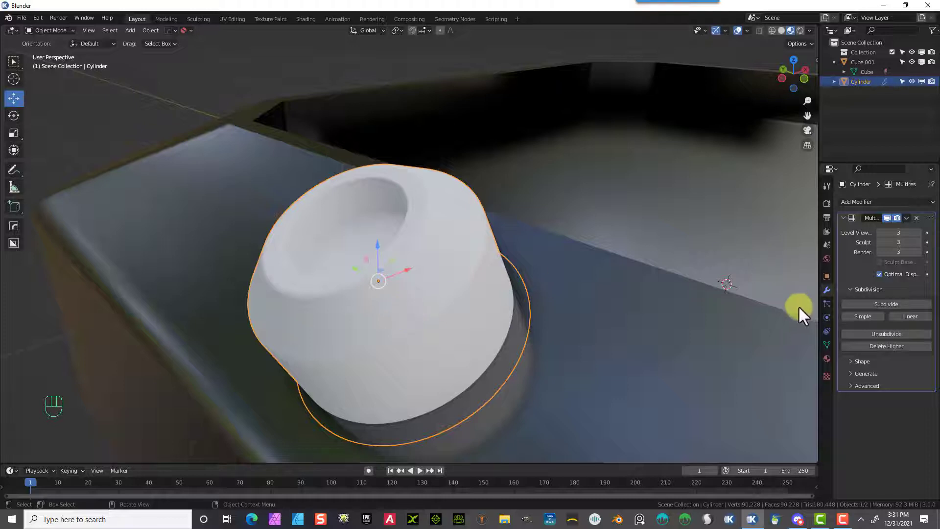
pyautogui.click(828, 343)
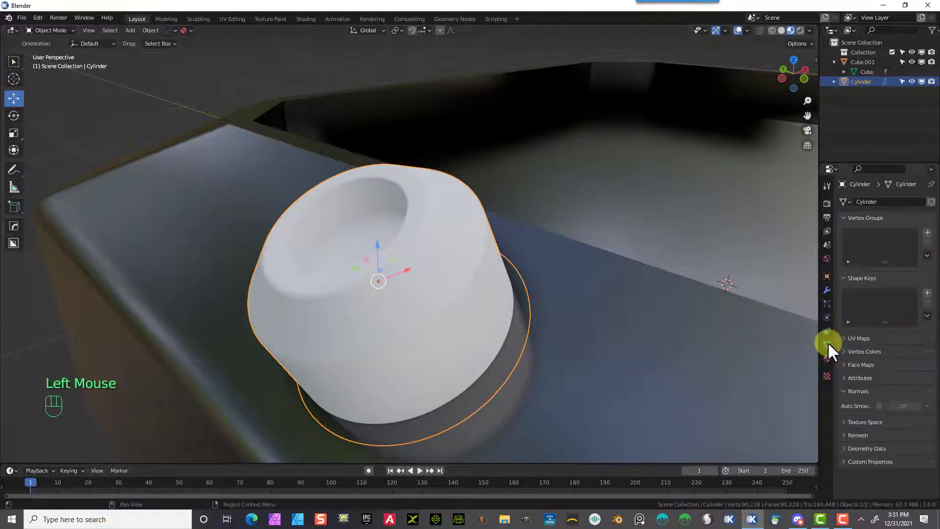
pyautogui.click(880, 406)
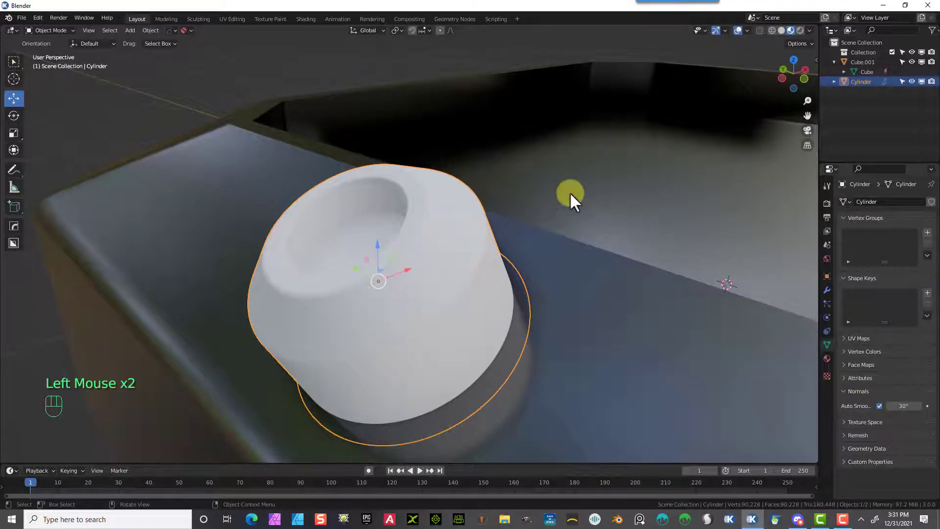
# Step: In front view, move the cylinder about -0.0108 m in X and 0.0188 m in Z so its flared base rests on the slope
pyautogui.press('KP_1')
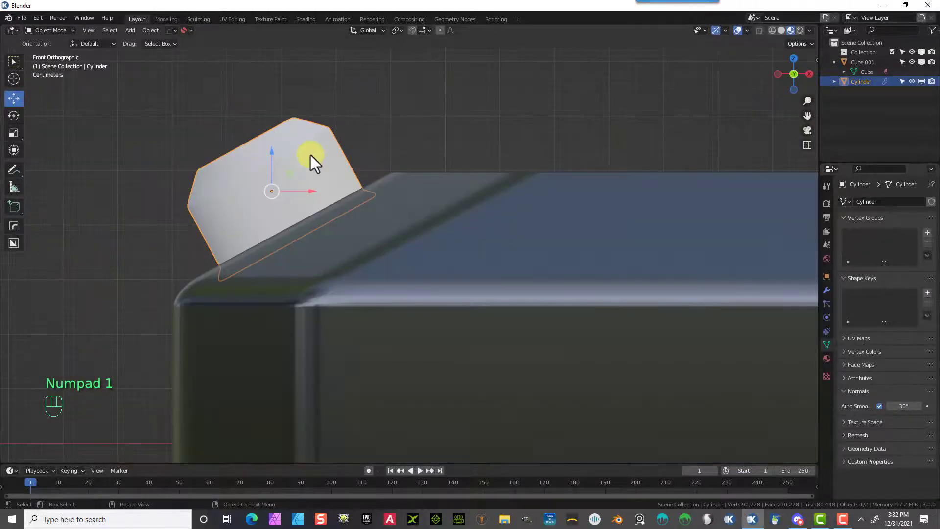
pyautogui.press('g')
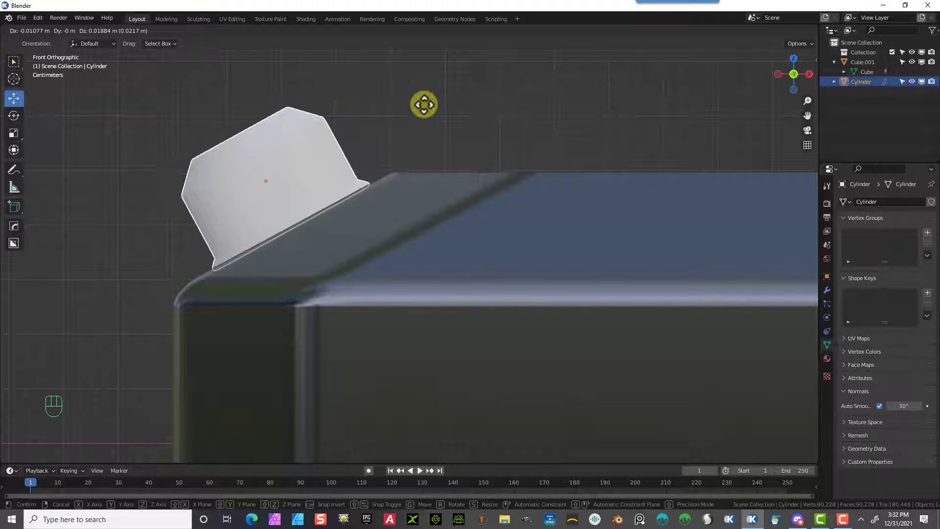
pyautogui.click(424, 105)
pyautogui.scroll(2, 307, 157)
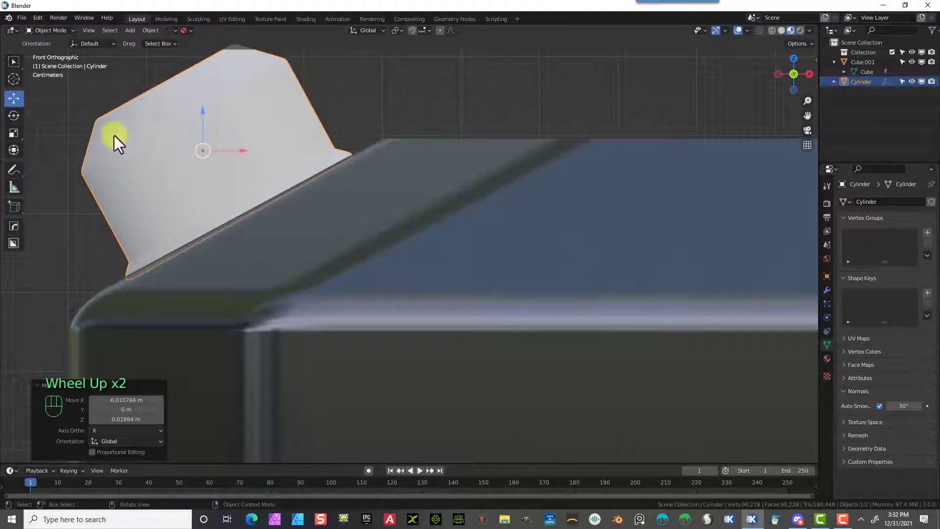
# Step: Rotate the cylinder slightly about the Y axis to align its base with the block's sloped edge, then deselect it
pyautogui.click(15, 116)
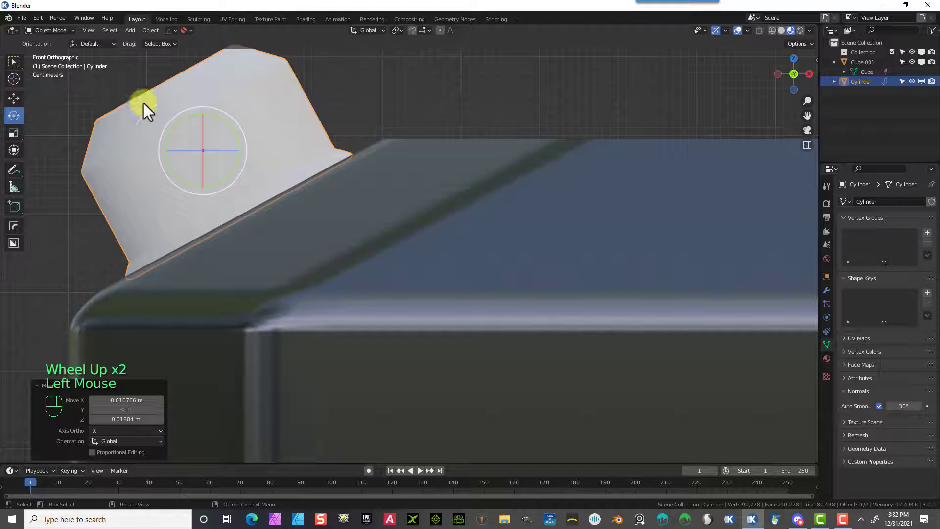
pyautogui.click(189, 116)
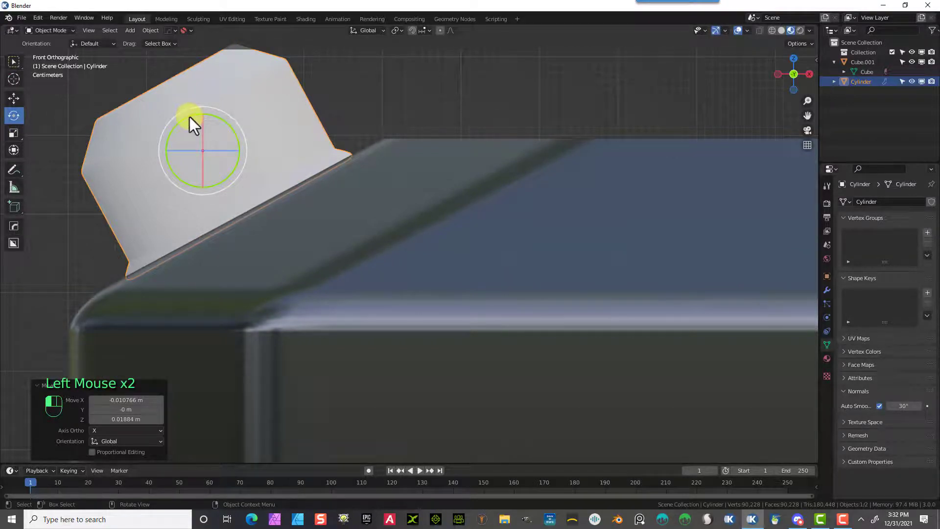
pyautogui.moveTo(189, 116); pyautogui.dragTo(190, 113)
pyautogui.scroll(-1, 363, 96)
pyautogui.moveTo(364, 94); pyautogui.dragTo(472, 142, button='middle')
pyautogui.scroll(1, 419, 142)
pyautogui.scroll(-2, 419, 147)
pyautogui.scroll(-3, 417, 148)
pyautogui.scroll(1, 472, 142)
pyautogui.click(69, 86)
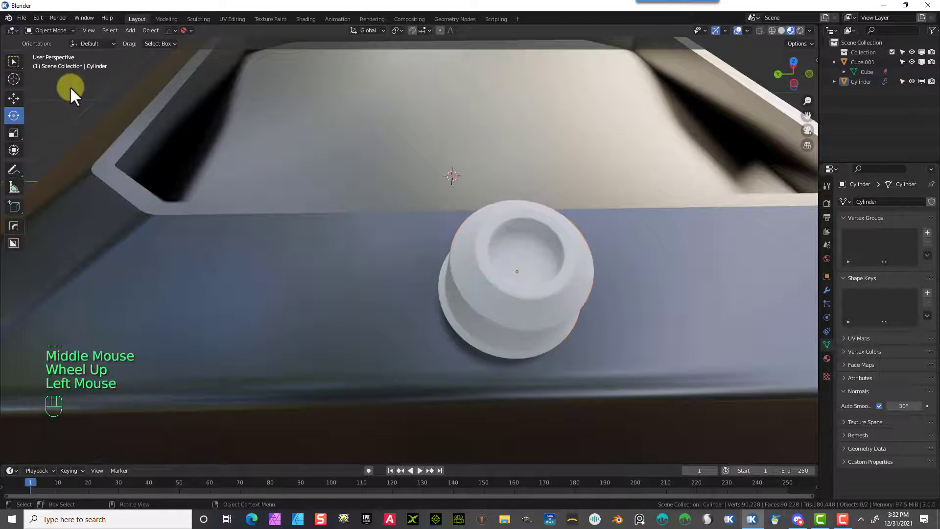
# Step: Select the cylinder and apply all its transforms: location, rotation and scale
pyautogui.scroll(-2, 182, 119)
pyautogui.scroll(-5, 183, 123)
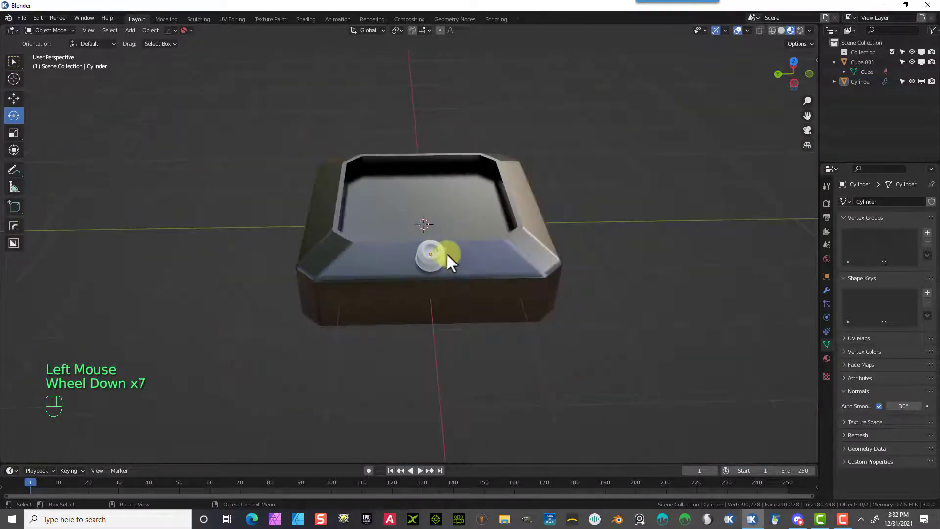
pyautogui.click(440, 250)
pyautogui.scroll(-1, 636, 216)
pyautogui.moveTo(685, 206); pyautogui.dragTo(566, 187, button='middle')
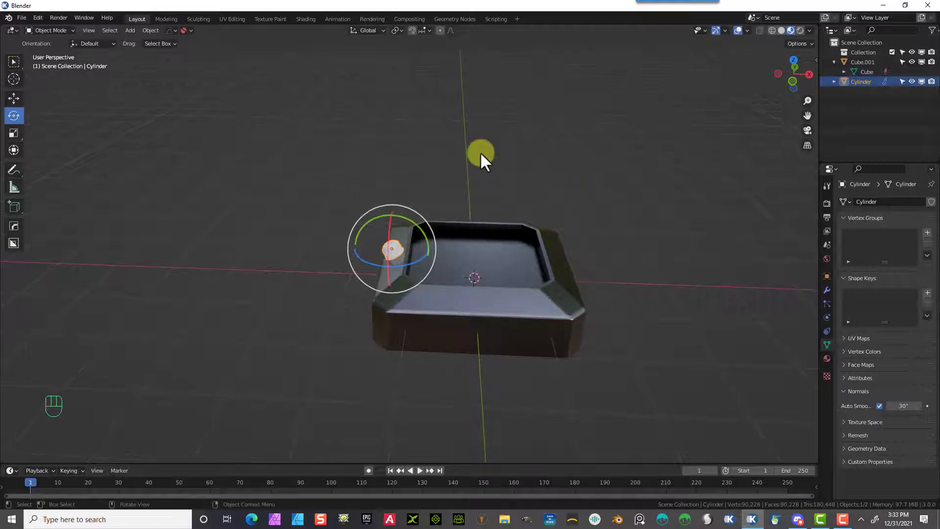
pyautogui.hotkey('ctrl', 'a')
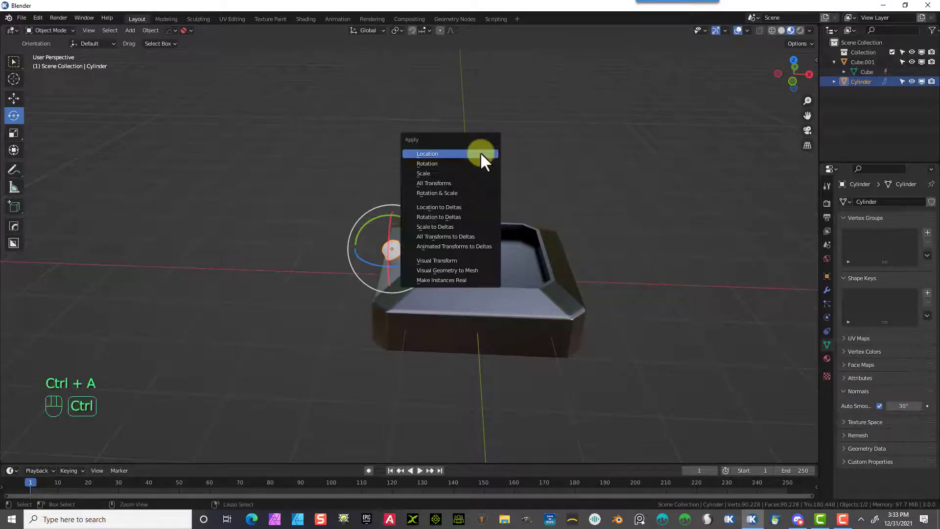
pyautogui.click(474, 182)
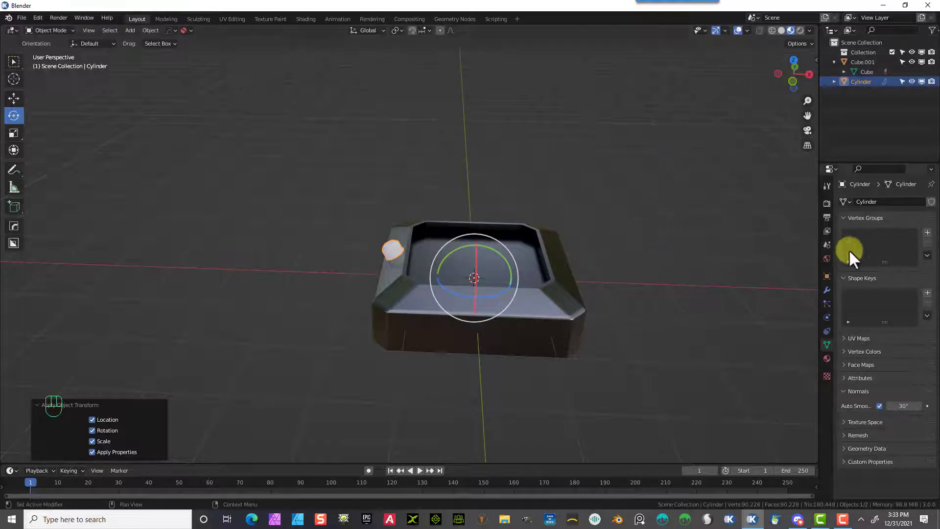
# Step: Add a Mirror modifier on the X axis to the cylinder to place a copy on the block's opposite edge
pyautogui.scroll(2, 490, 424)
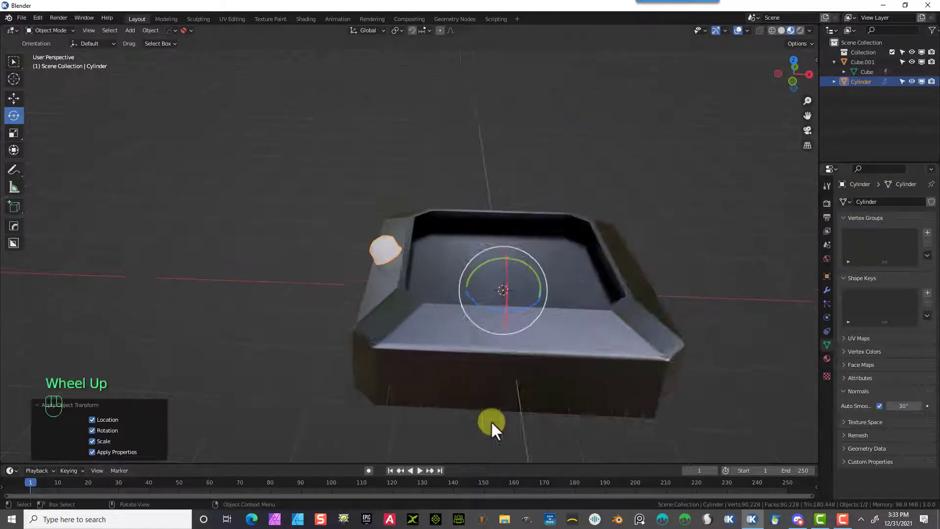
pyautogui.click(827, 290)
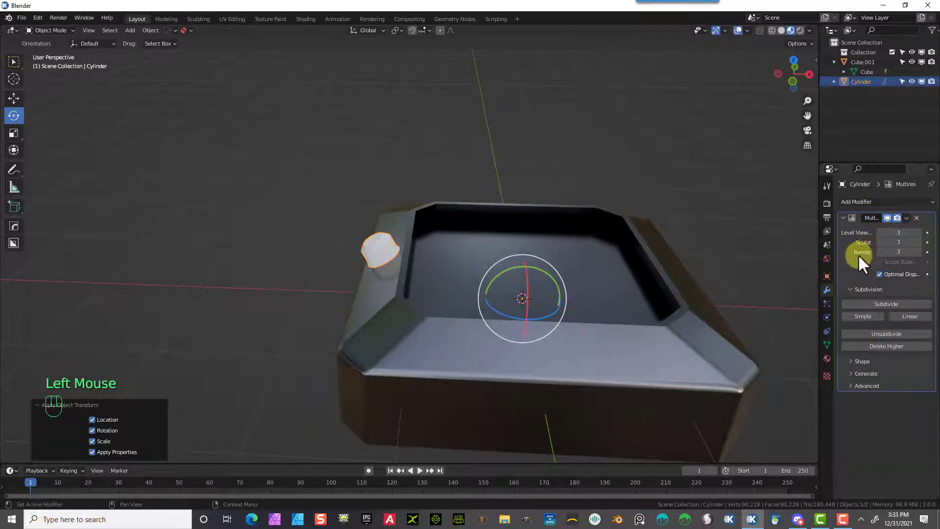
pyautogui.click(891, 201)
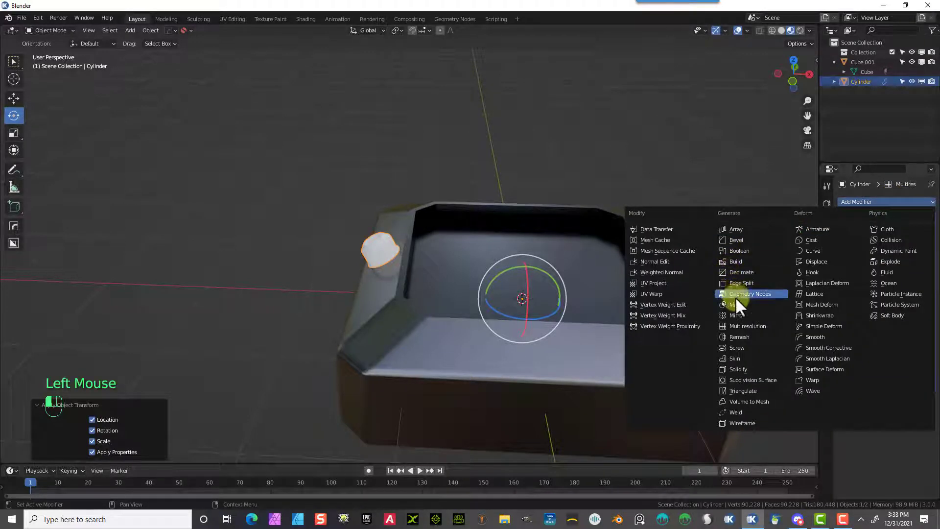
pyautogui.click(737, 313)
# Step: In top view, duplicate the mirrored cylinders in place, rotate the copy 90° about the Z axis, and deselect it
pyautogui.press('KP_7')
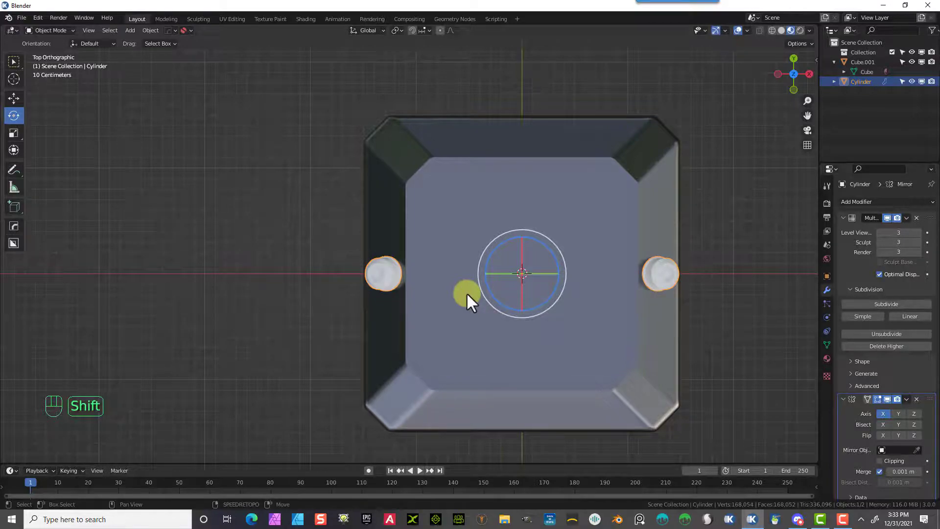
pyautogui.hotkey('shift', 'd')
pyautogui.rightClick(489, 258)
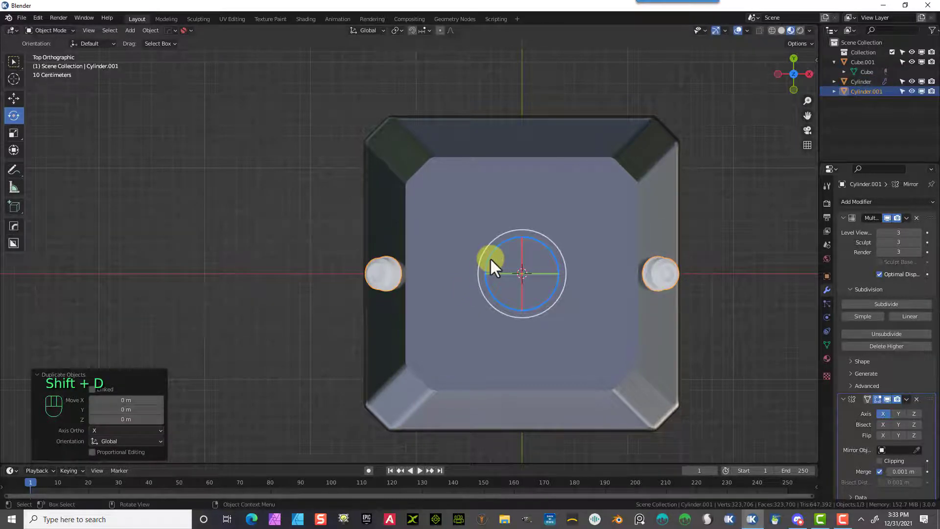
pyautogui.click(514, 238)
pyautogui.moveTo(494, 247); pyautogui.dragTo(469, 292)
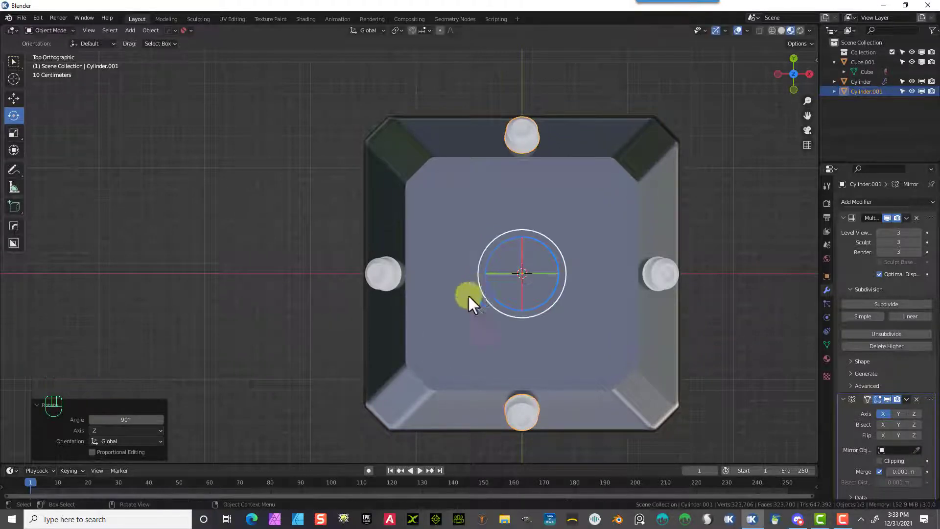
pyautogui.click(131, 420)
pyautogui.click(132, 420)
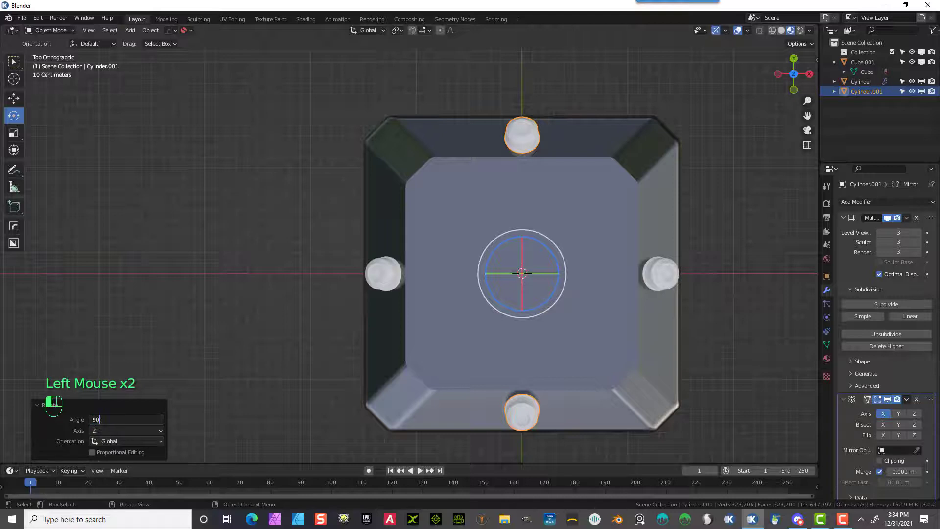
pyautogui.press('Return')
pyautogui.click(197, 264)
# Step: Select the duplicated pair of cylinders and apply its Mirror modifier
pyautogui.moveTo(198, 264); pyautogui.dragTo(322, 406, button='middle')
pyautogui.scroll(-1, 293, 404)
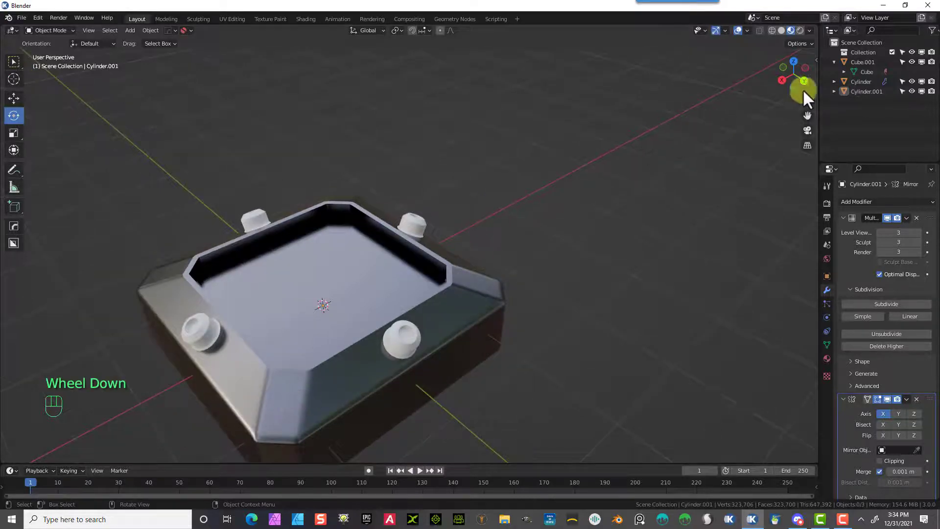
pyautogui.click(557, 305)
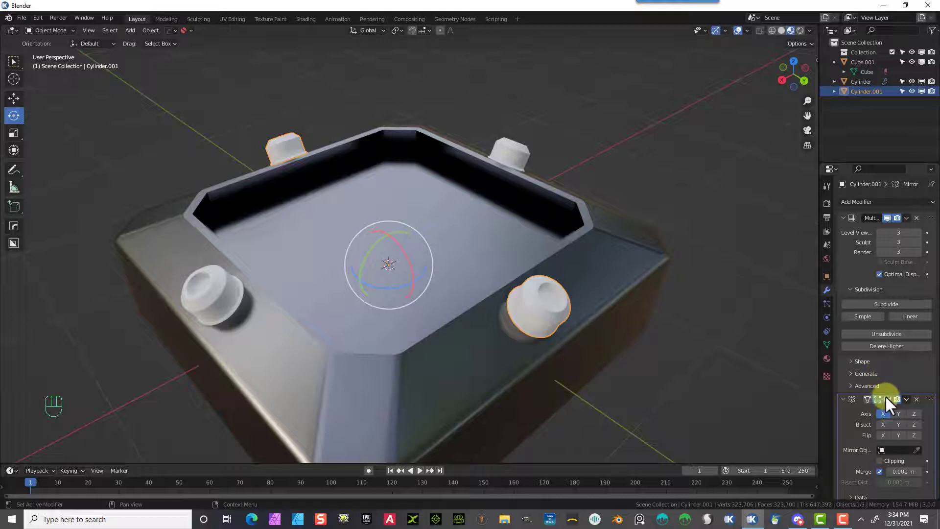
pyautogui.click(906, 398)
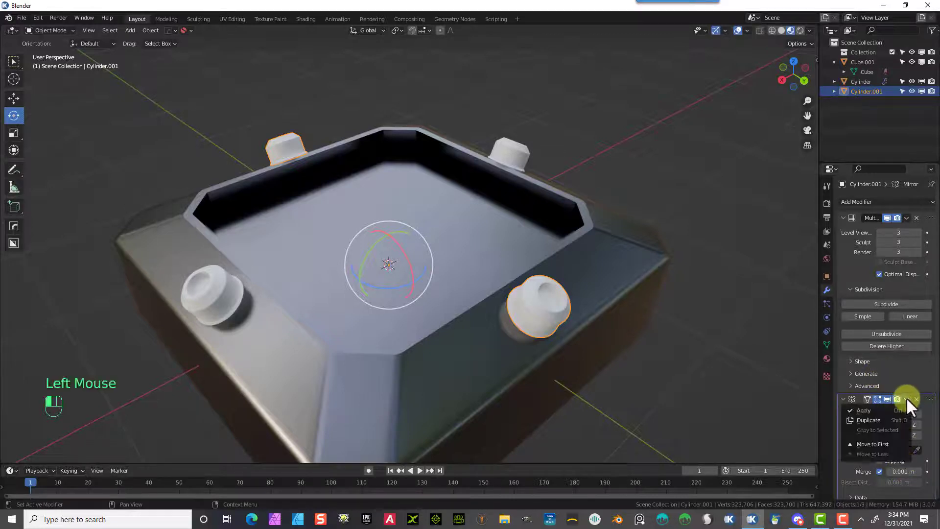
pyautogui.click(865, 410)
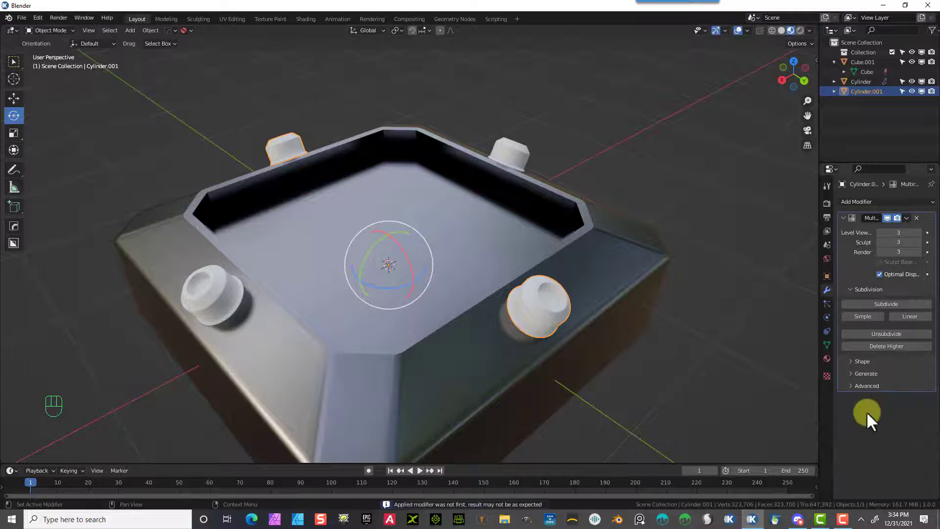
# Step: Select the original pair of small cylinders and apply its Mirror modifier
pyautogui.click(693, 336)
pyautogui.click(502, 151)
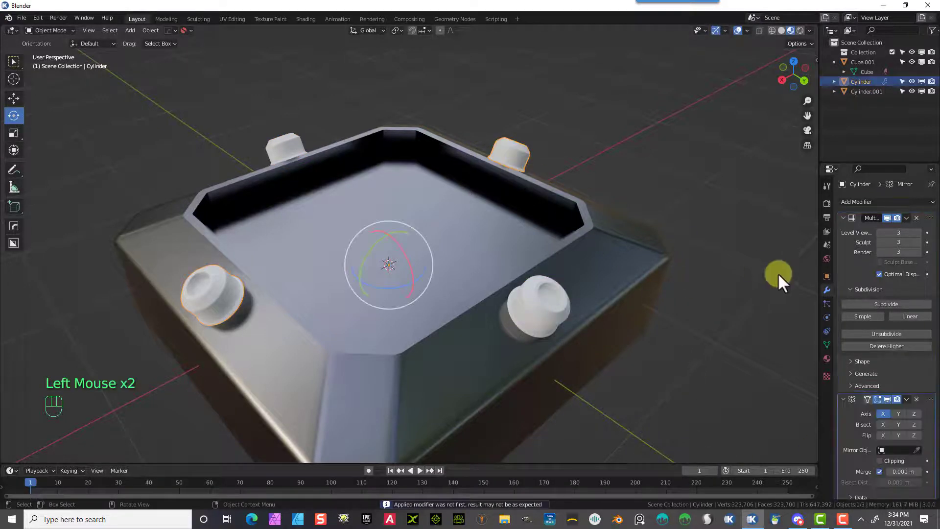
pyautogui.click(906, 398)
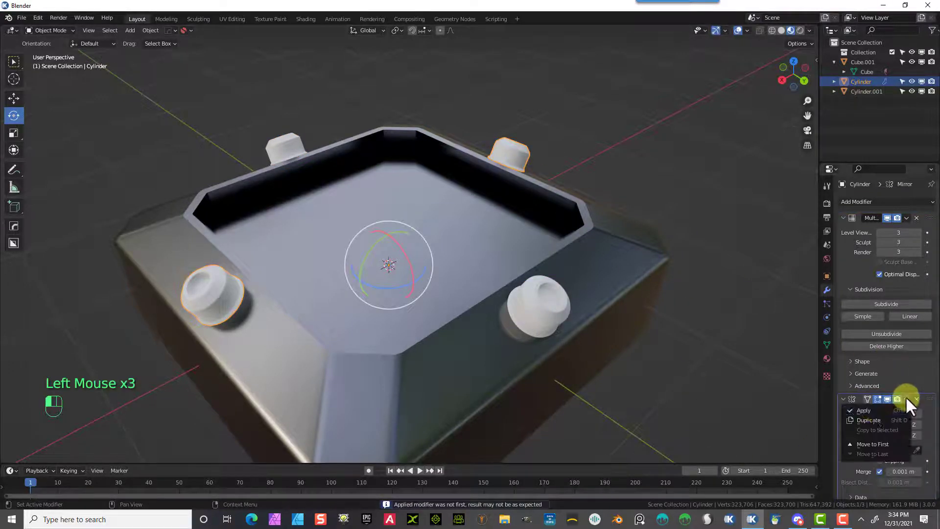
pyautogui.click(729, 278)
# Step: Join both pairs of small cylinders into a single object and deselect it
pyautogui.click(501, 151)
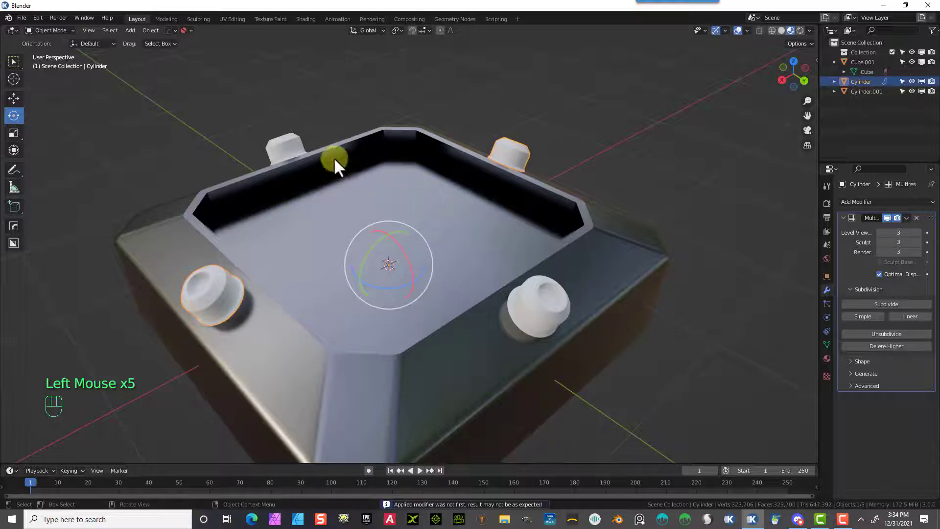
pyautogui.keyDown('shift'); pyautogui.click(281, 152); pyautogui.keyUp('shift')
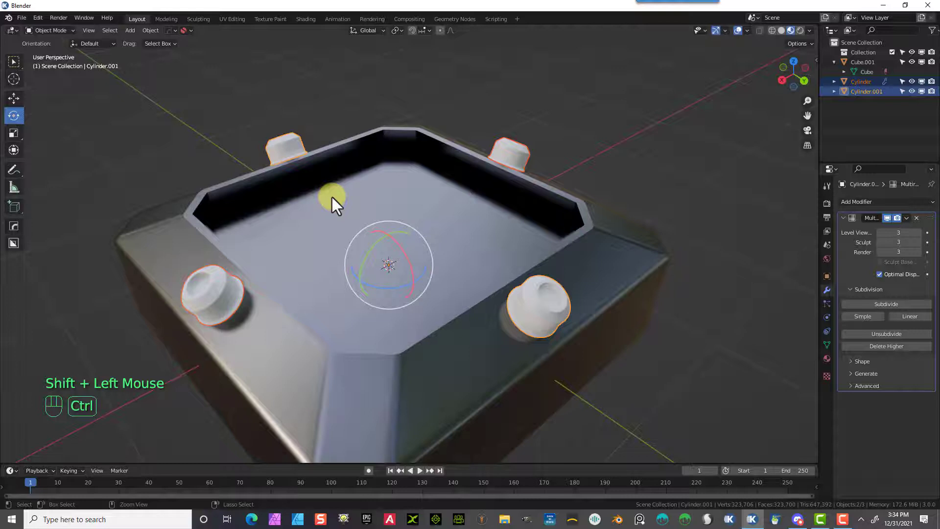
pyautogui.hotkey('ctrl', 'j')
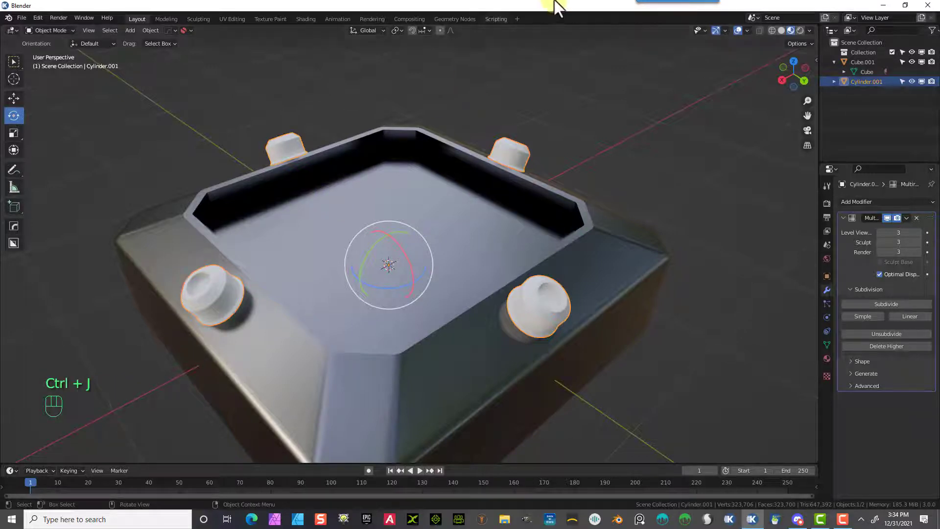
pyautogui.click(537, 53)
# Step: Add a new cylinder mesh at the centre of the block
pyautogui.click(416, 181)
pyautogui.click(130, 30)
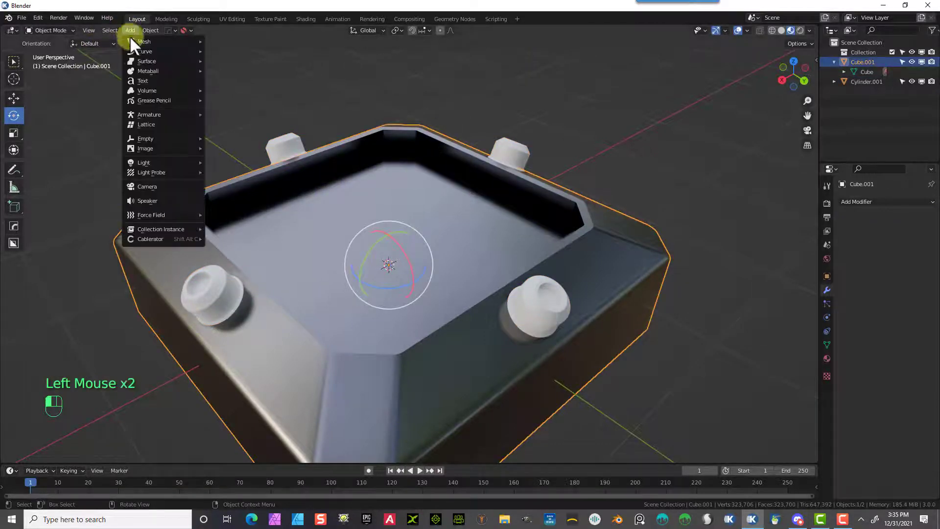
pyautogui.moveTo(157, 71)
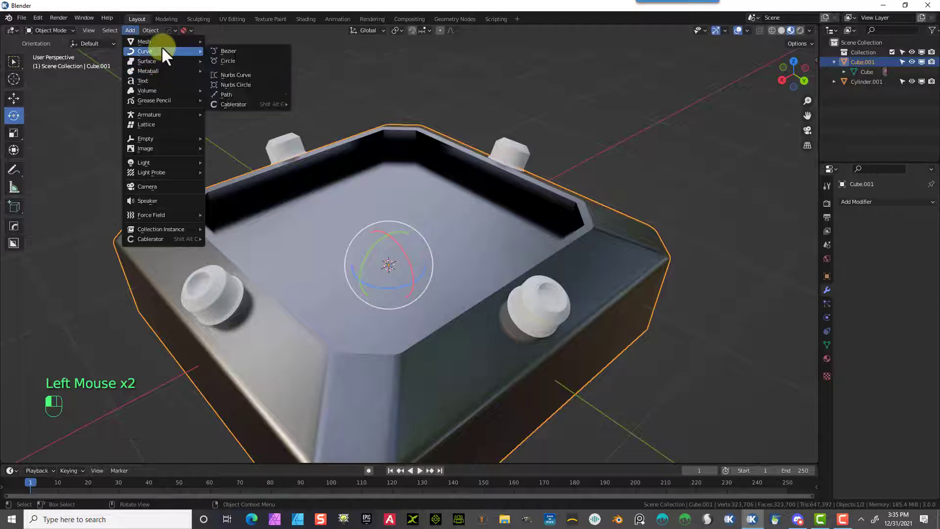
pyautogui.moveTo(163, 41)
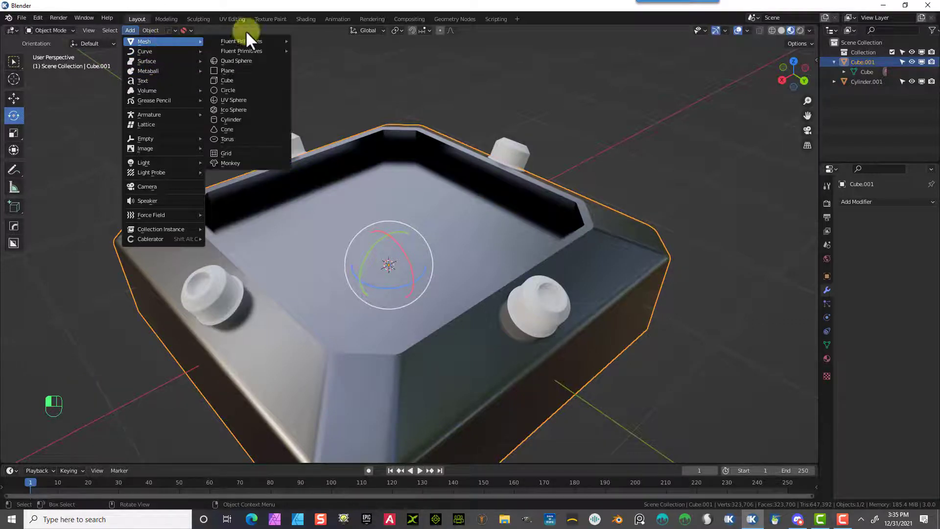
pyautogui.click(241, 119)
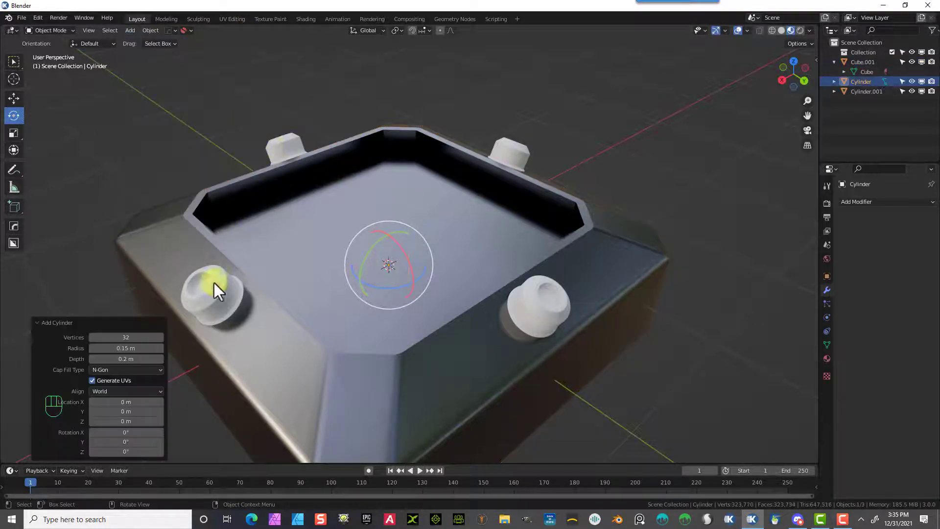
# Step: Try a radius of 1 m and a depth of 1 m for the new cylinder
pyautogui.click(143, 348)
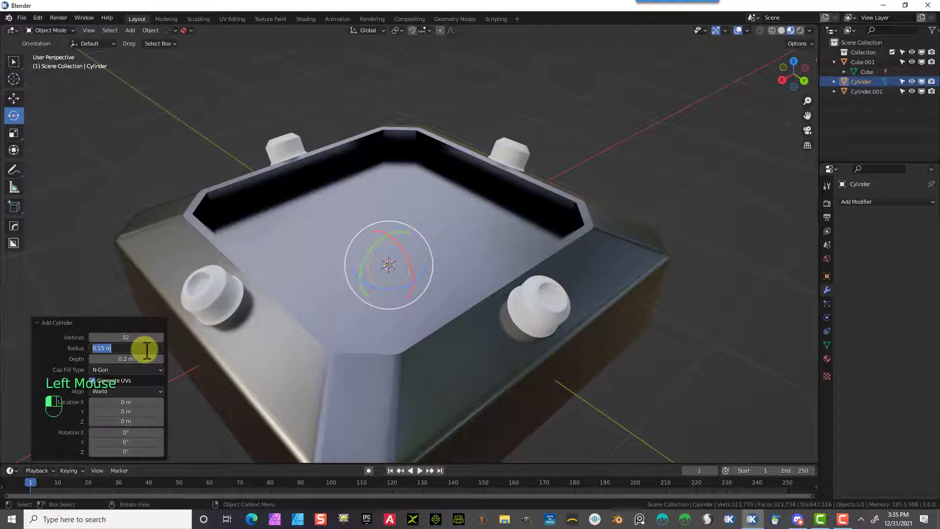
pyautogui.press('Tab')
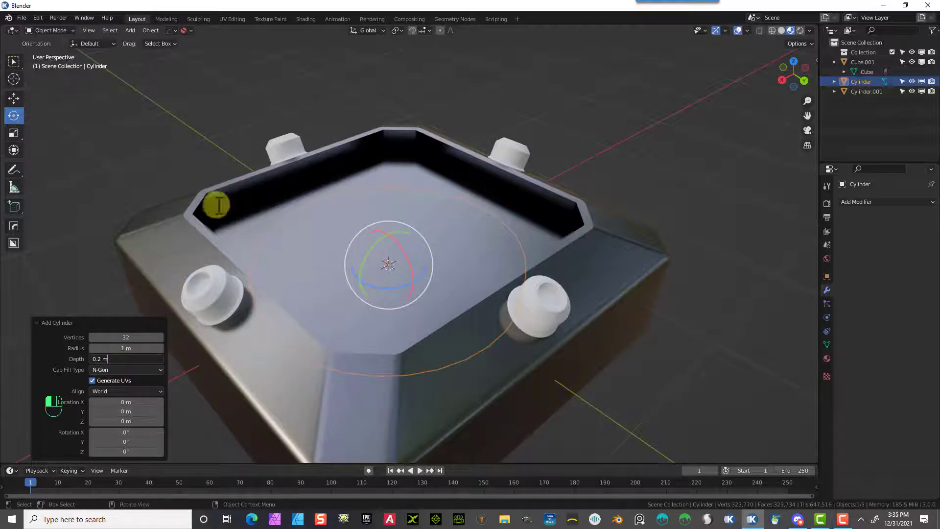
pyautogui.moveTo(148, 337); pyautogui.dragTo(72, 365)
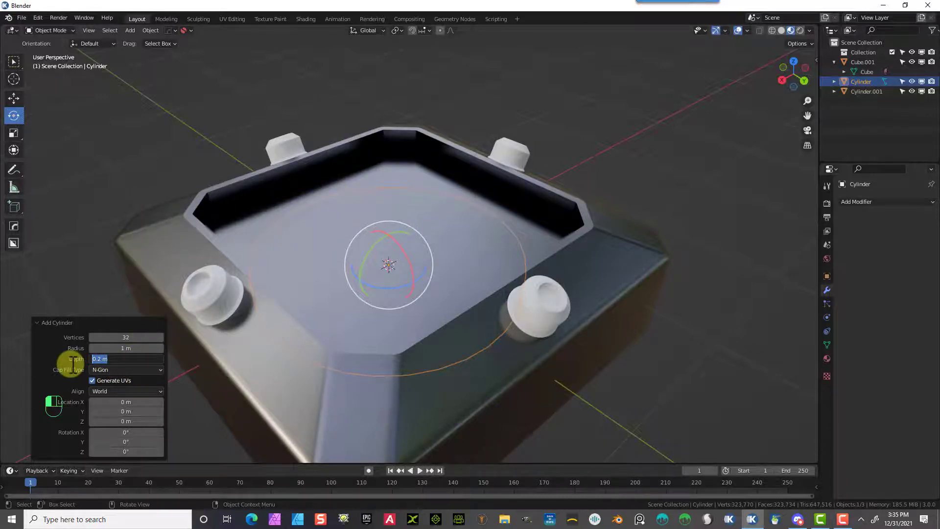
pyautogui.press('Tab')
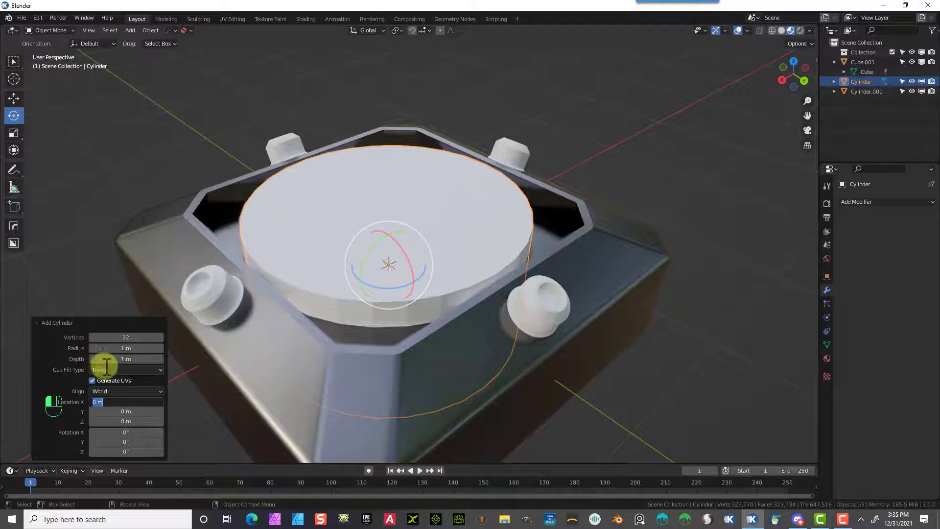
# Step: Set the new cylinder's depth to 0.52 m and its radius to 0.75 m
pyautogui.click(141, 359)
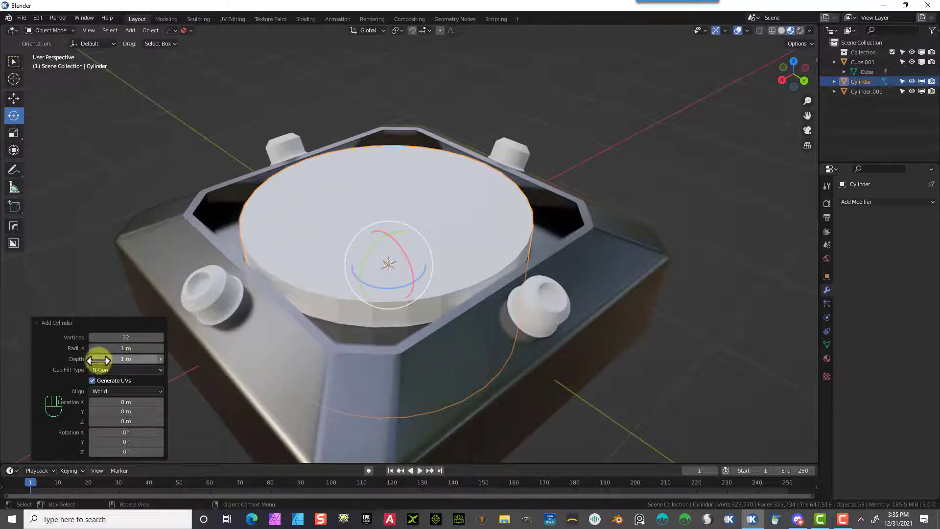
pyautogui.moveTo(93, 360)
pyautogui.mouseDown()
pyautogui.moveTo(54, 363)
pyautogui.moveTo(151, 349)
pyautogui.moveTo(57, 359)
pyautogui.moveTo(98, 362)
pyautogui.moveTo(126, 350)
pyautogui.moveTo(103, 348)
pyautogui.mouseUp()
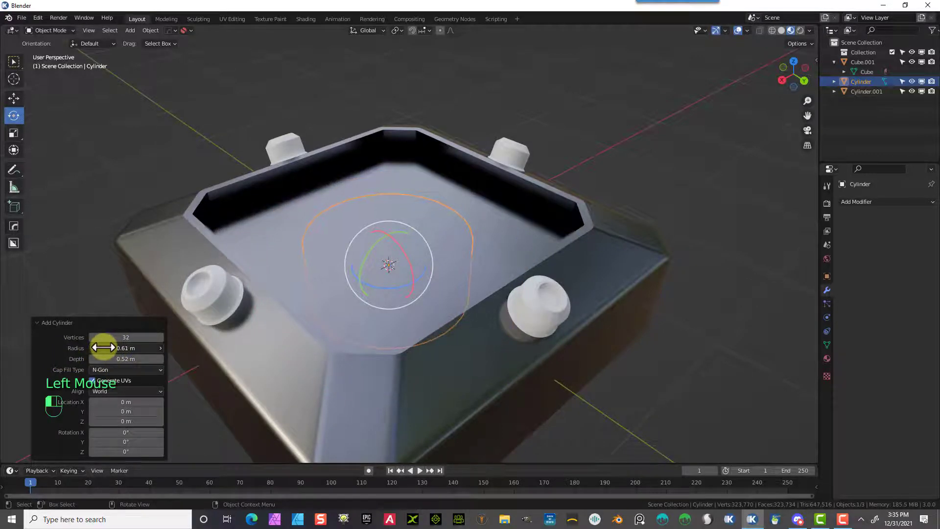
pyautogui.doubleClick(103, 348)
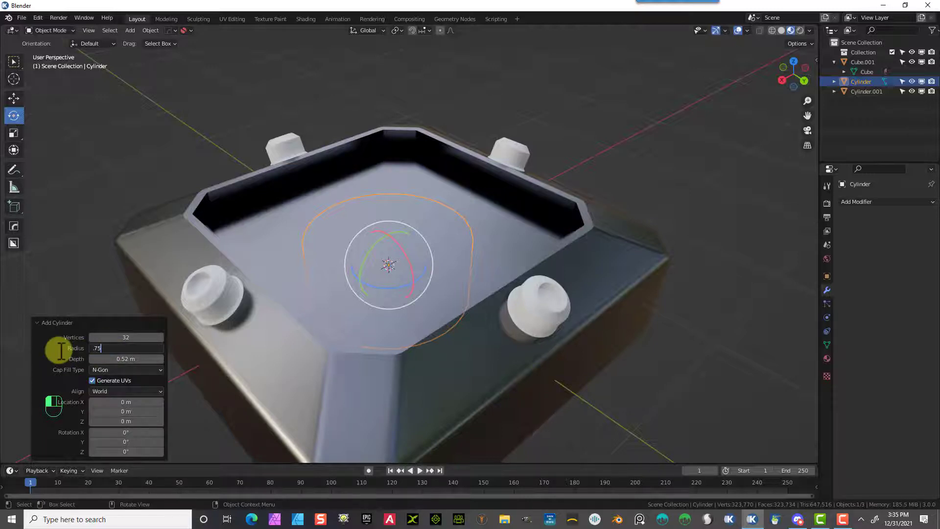
pyautogui.press('Return')
# Step: Reduce the cylinder to 3 vertices, raise it to a Z location of 0.39 m, and deselect it
pyautogui.moveTo(142, 337); pyautogui.dragTo(73, 336)
pyautogui.doubleClick(142, 338)
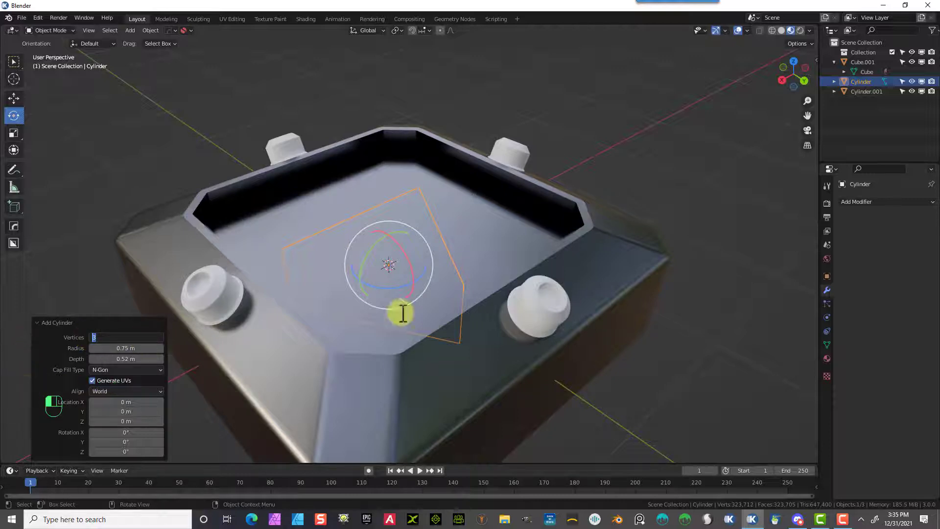
pyautogui.press('Return')
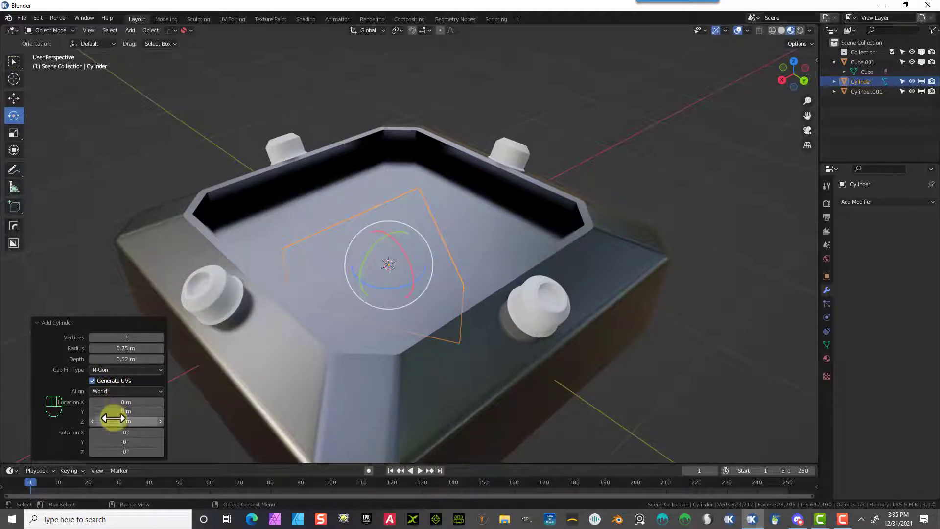
pyautogui.moveTo(113, 418); pyautogui.dragTo(137, 422)
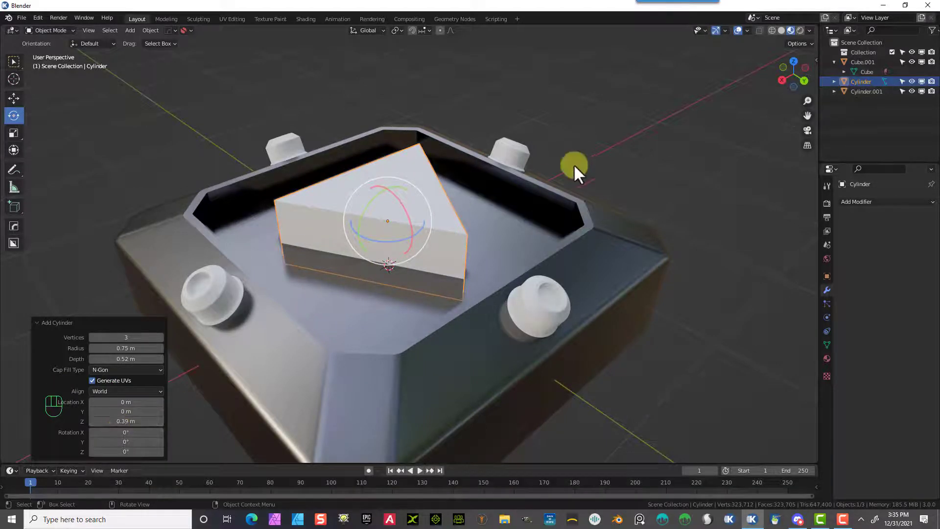
pyautogui.click(612, 119)
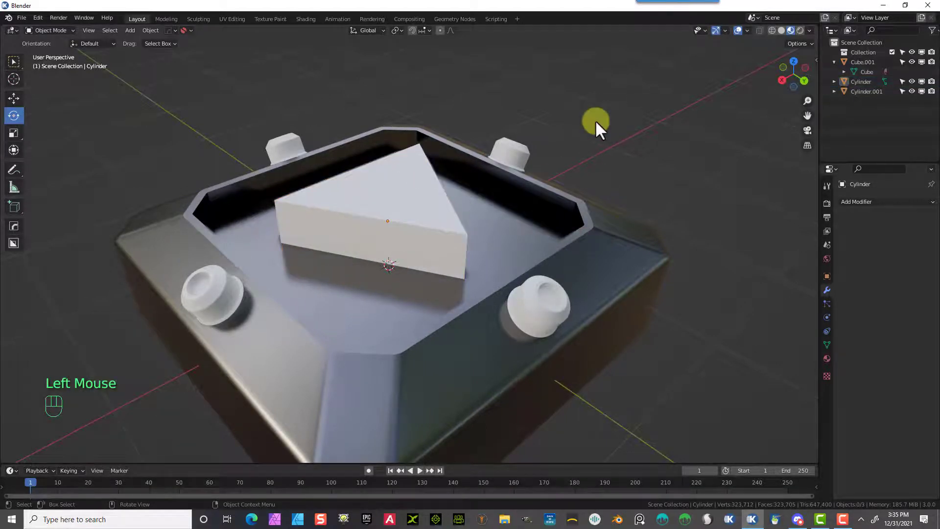
# Step: In Edit Mode, bevel the triangular prism's three vertical corner edges with a width of 0.18 m and 1 segment
pyautogui.click(47, 31)
pyautogui.click(51, 52)
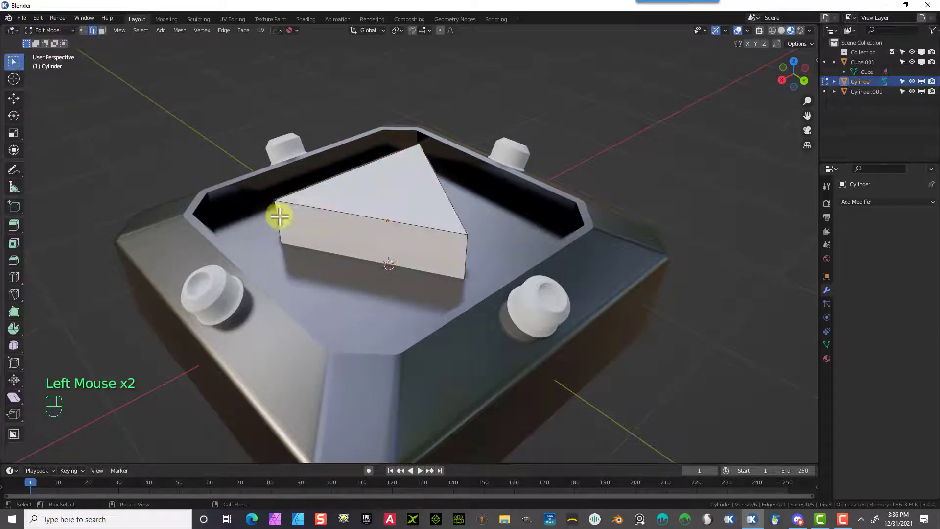
pyautogui.click(279, 216)
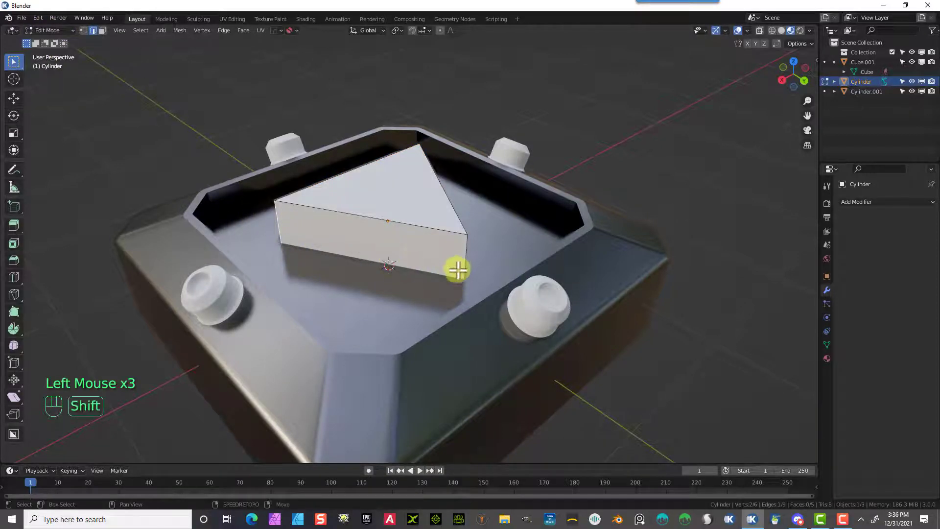
pyautogui.keyDown('shift'); pyautogui.click(440, 227); pyautogui.keyUp('shift')
pyautogui.moveTo(483, 210); pyautogui.dragTo(399, 204, button='middle')
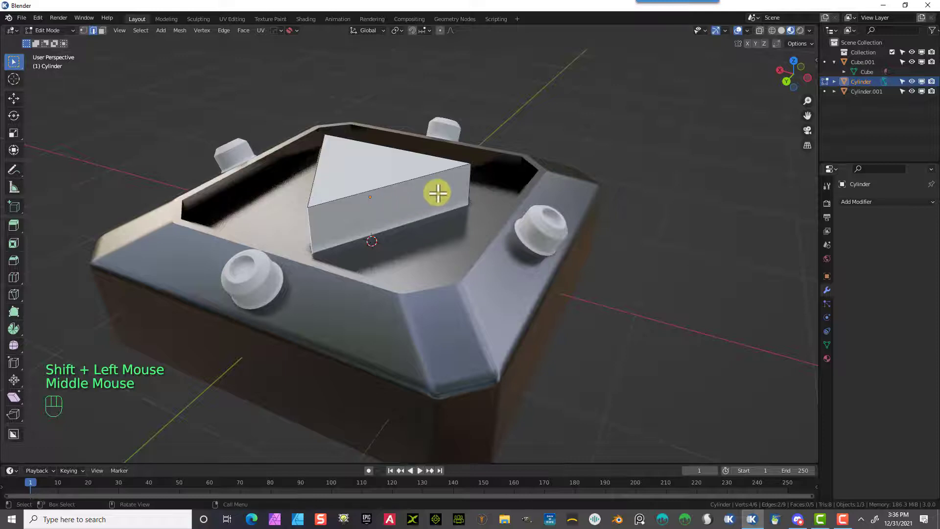
pyautogui.keyDown('shift'); pyautogui.click(464, 185); pyautogui.keyUp('shift')
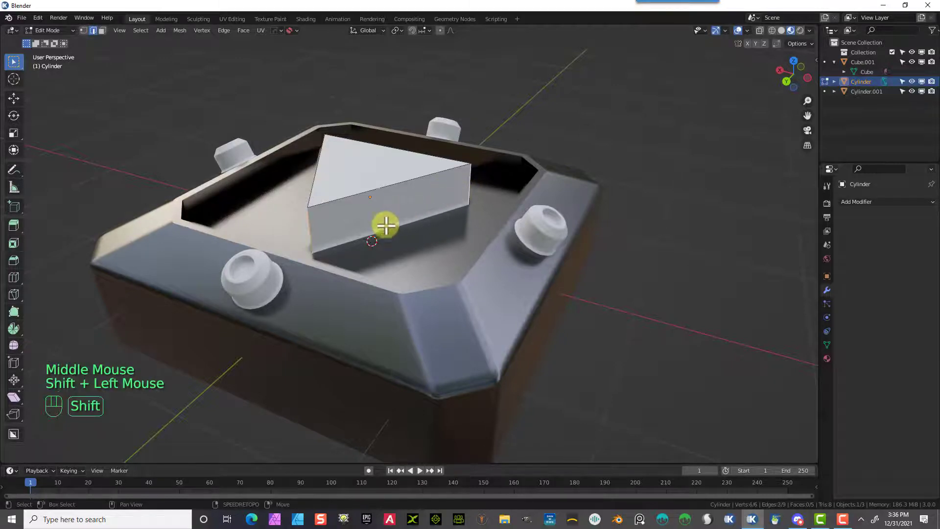
pyautogui.moveTo(386, 222); pyautogui.dragTo(451, 235, button='middle')
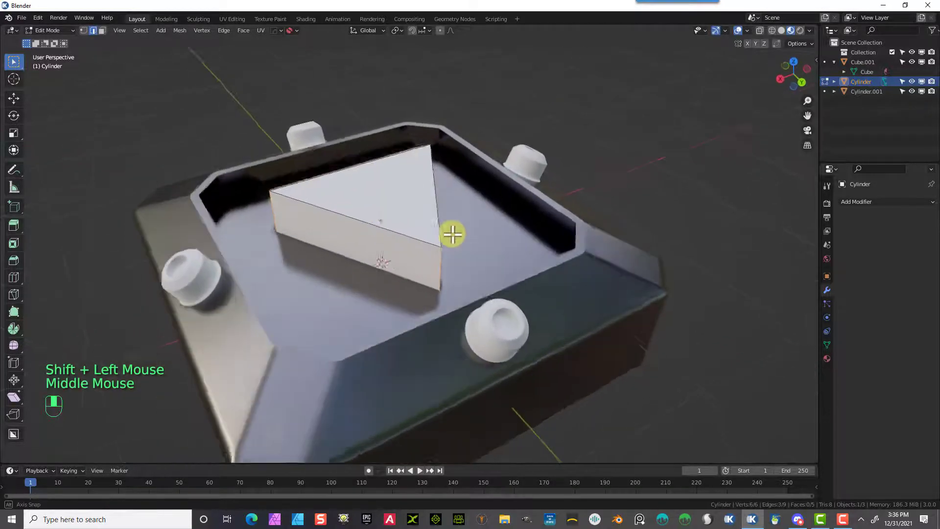
pyautogui.click(14, 258)
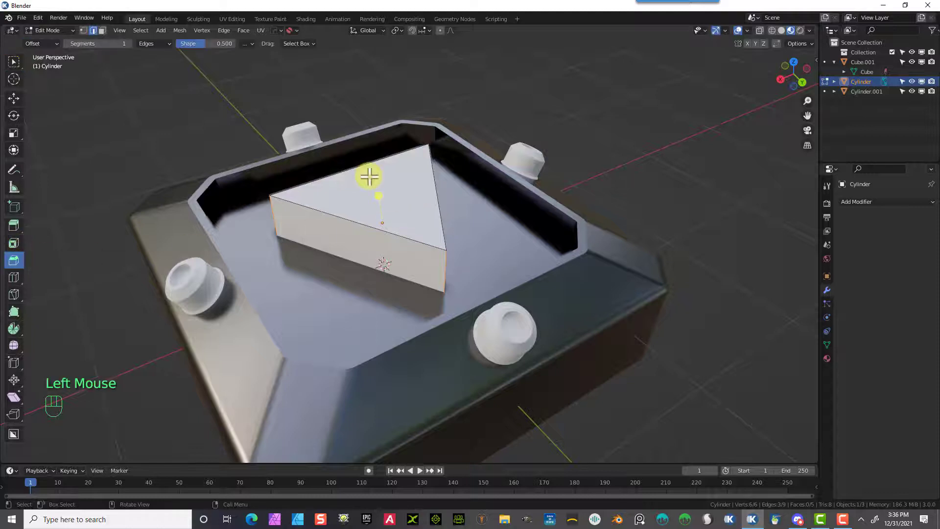
pyautogui.moveTo(380, 192); pyautogui.dragTo(380, 165)
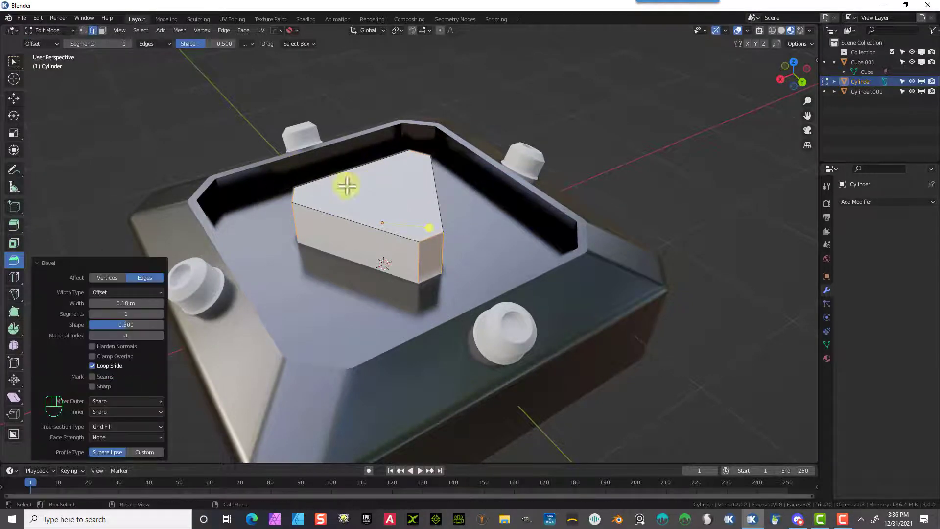
# Step: Bevel all six vertical edges of the cut-corner prism by 0.0234 m with 6 segments and clear the selection
pyautogui.moveTo(515, 120); pyautogui.dragTo(581, 109, button='middle')
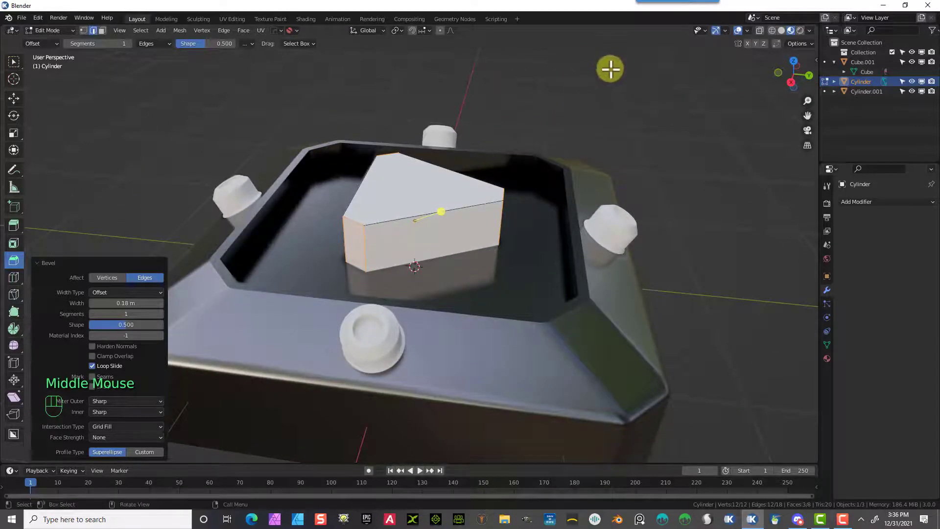
pyautogui.click(453, 213)
pyautogui.click(370, 247)
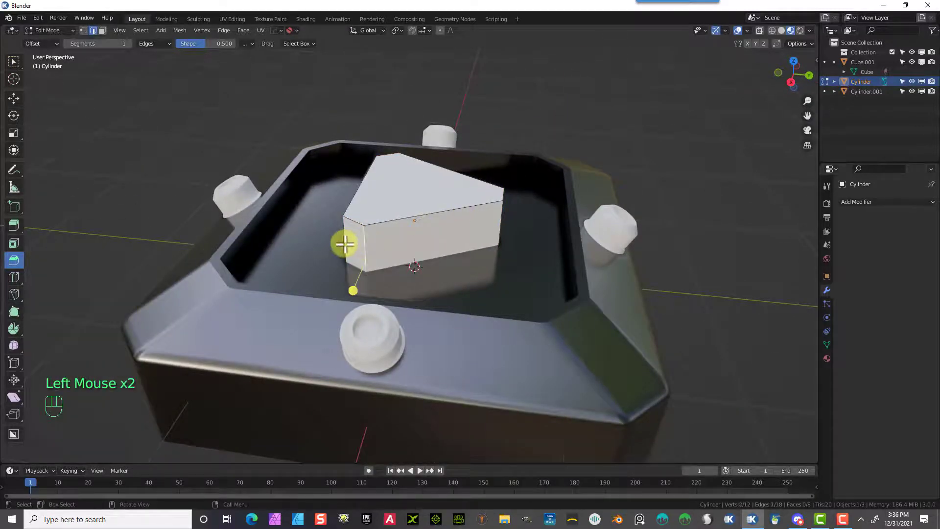
pyautogui.keyDown('shift'); pyautogui.click(345, 243); pyautogui.keyUp('shift')
pyautogui.keyDown('shift'); pyautogui.click(513, 202); pyautogui.keyUp('shift')
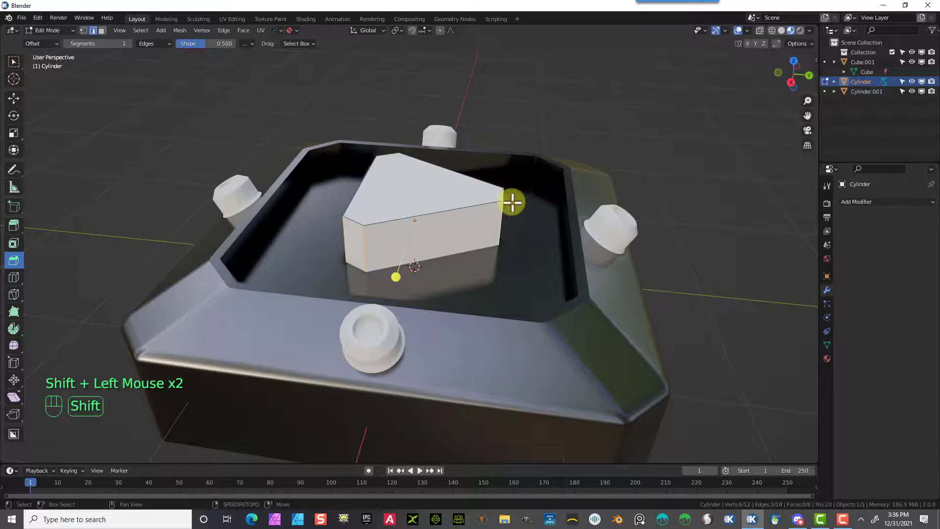
pyautogui.moveTo(513, 201); pyautogui.dragTo(433, 241, button='middle')
pyautogui.keyDown('shift'); pyautogui.click(413, 256); pyautogui.keyUp('shift')
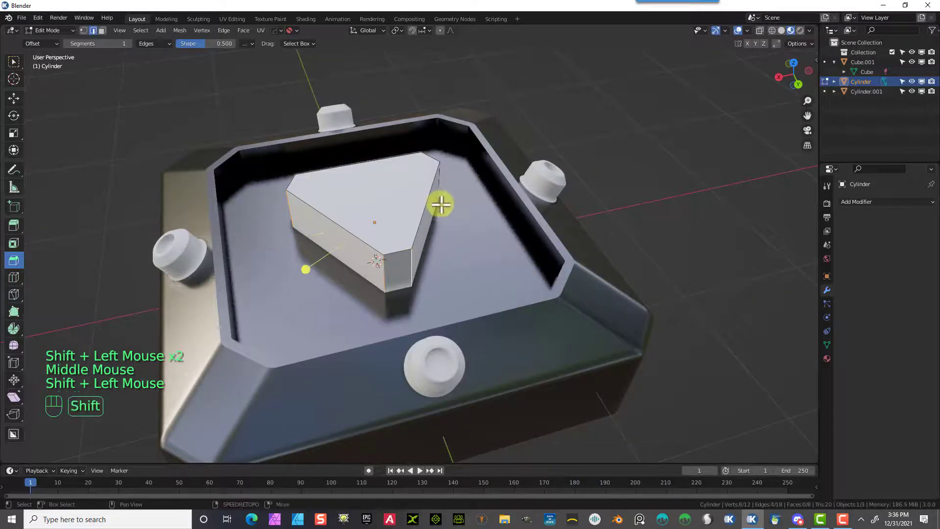
pyautogui.keyDown('shift'); pyautogui.click(467, 200); pyautogui.keyUp('shift')
pyautogui.moveTo(470, 202); pyautogui.dragTo(358, 202, button='middle')
pyautogui.keyDown('shift'); pyautogui.click(447, 214); pyautogui.keyUp('shift')
pyautogui.moveTo(478, 218); pyautogui.dragTo(416, 210, button='middle')
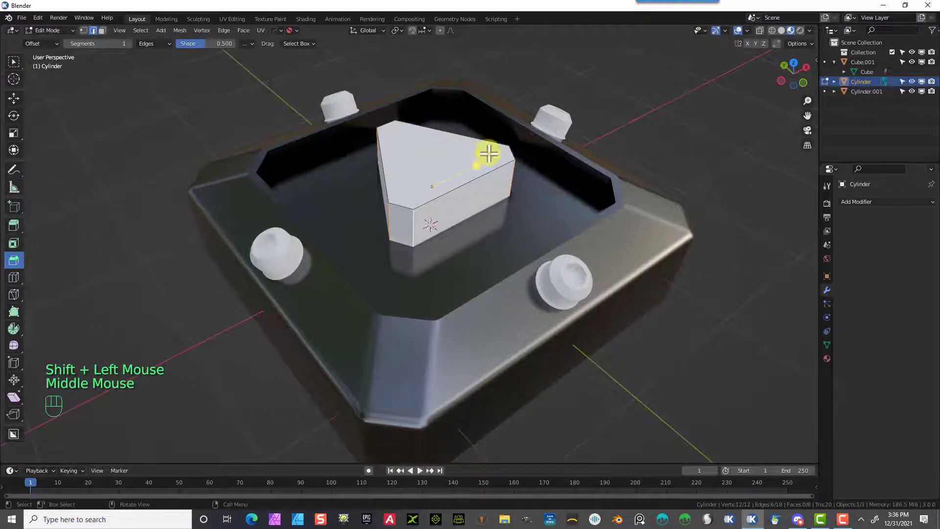
pyautogui.moveTo(477, 164); pyautogui.dragTo(481, 160)
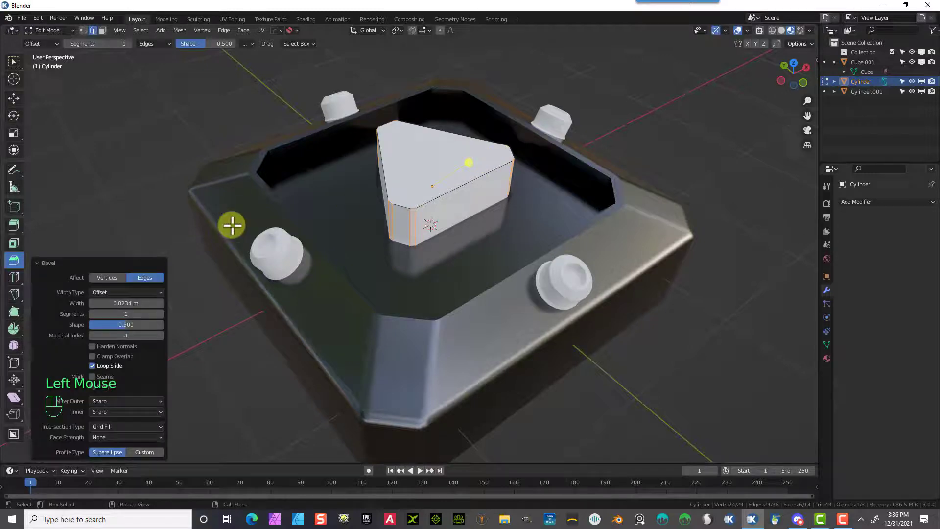
pyautogui.click(160, 314)
pyautogui.click(160, 313)
pyautogui.click(160, 314)
pyautogui.click(160, 314)
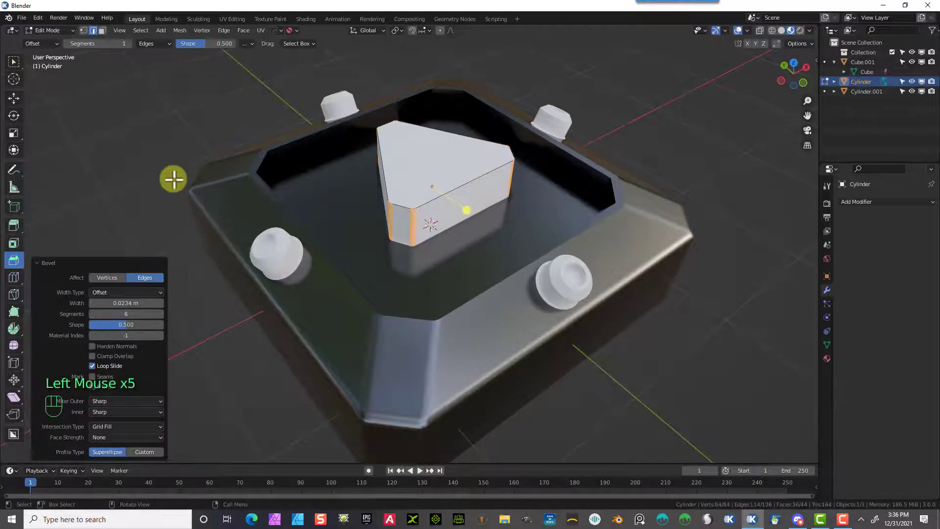
pyautogui.click(164, 143)
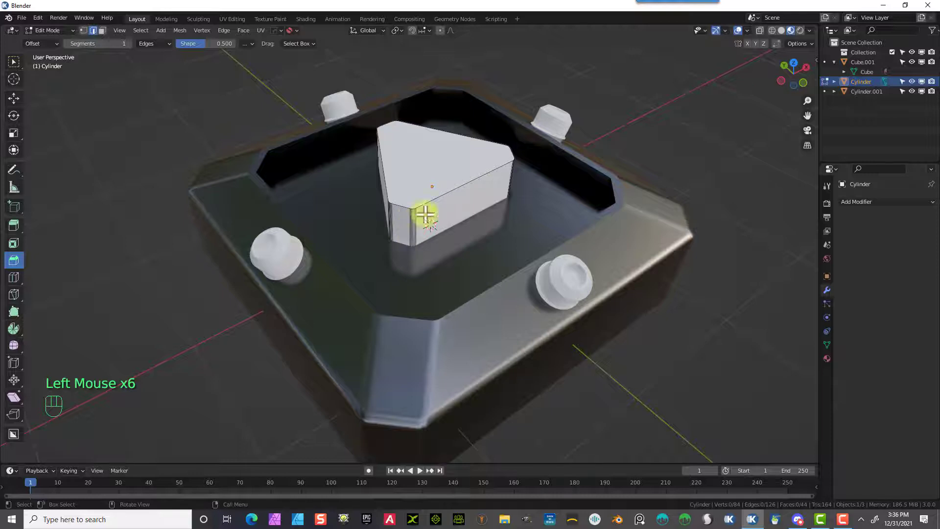
# Step: Hide the metallic block and expose the underside of the triangular prism
pyautogui.click(912, 62)
pyautogui.click(909, 51)
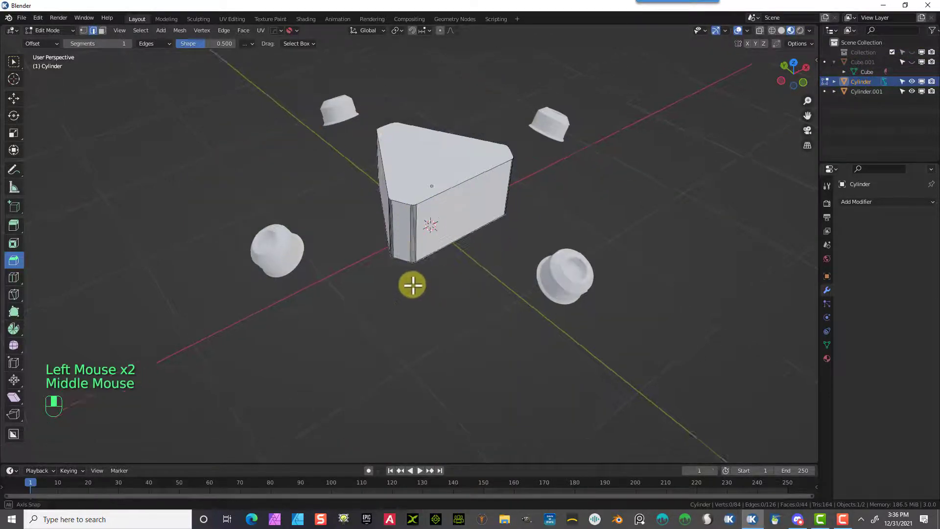
pyautogui.moveTo(414, 283); pyautogui.dragTo(417, 183, button='middle')
pyautogui.scroll(2, 406, 254)
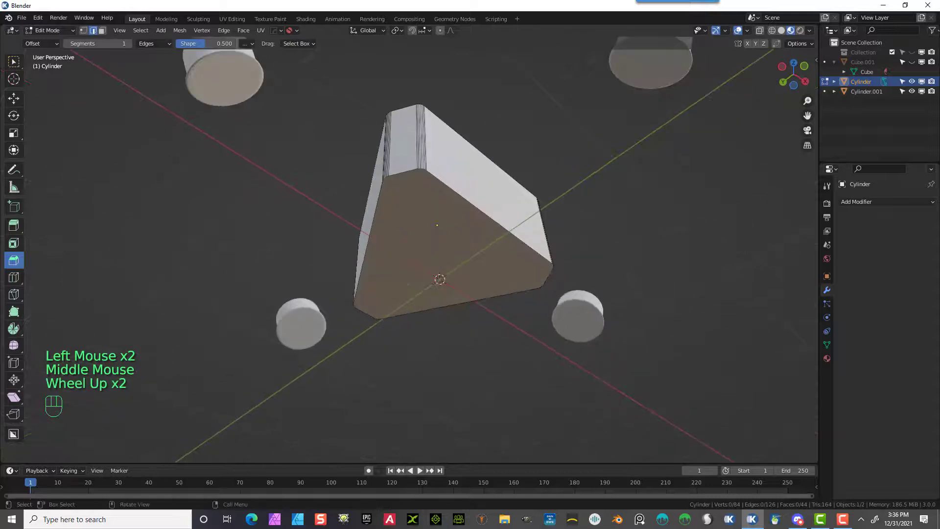
# Step: Bevel the outline of the prism's bottom face by 0.0215 m with 9 segments and clear the selection
pyautogui.click(101, 30)
pyautogui.click(376, 235)
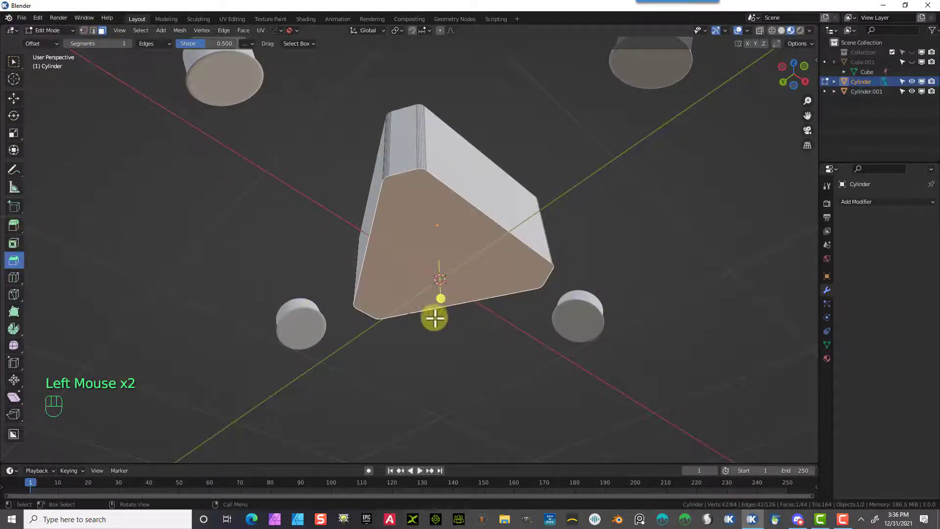
pyautogui.moveTo(441, 298)
pyautogui.mouseDown()
pyautogui.moveTo(440, 315)
pyautogui.moveTo(426, 305)
pyautogui.mouseUp()
pyautogui.click(160, 313)
pyautogui.click(161, 313)
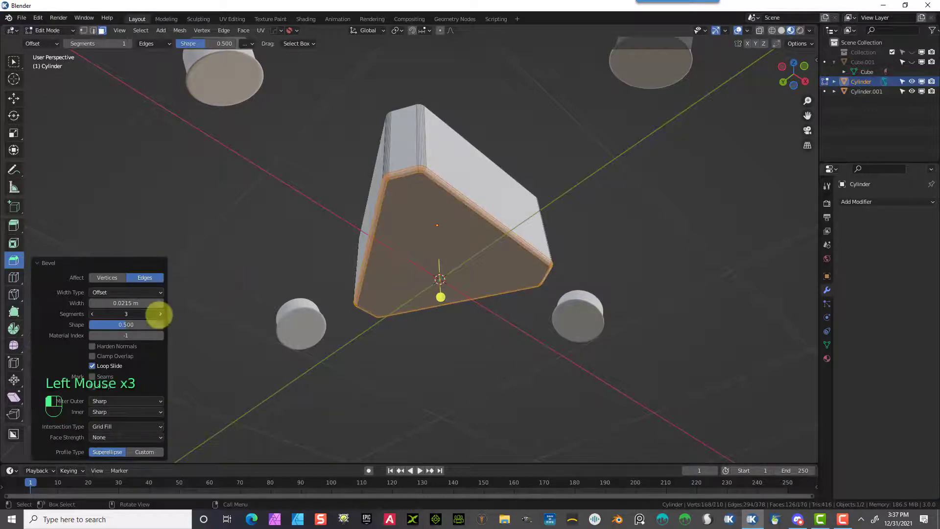
pyautogui.click(160, 313)
pyautogui.click(160, 313)
pyautogui.click(160, 313)
pyautogui.click(160, 314)
pyautogui.click(160, 314)
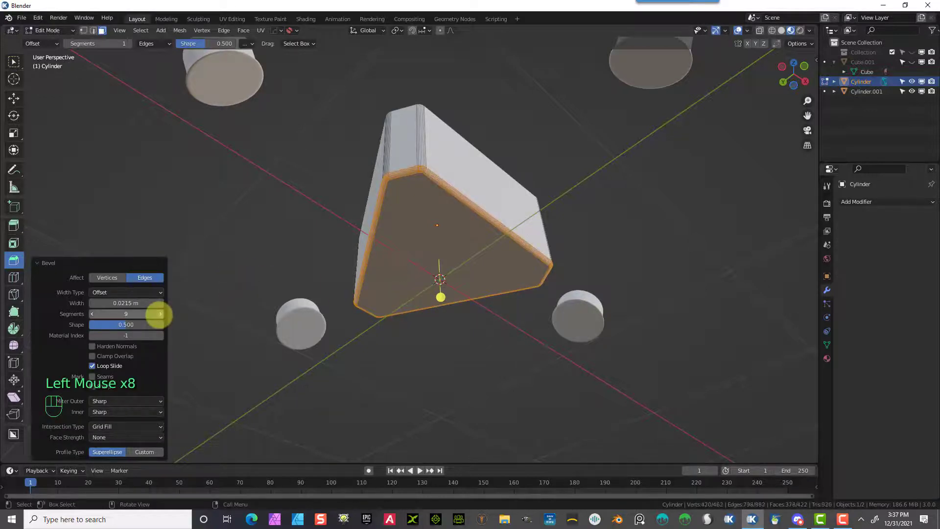
pyautogui.click(238, 180)
pyautogui.moveTo(567, 164); pyautogui.dragTo(554, 255, button='middle')
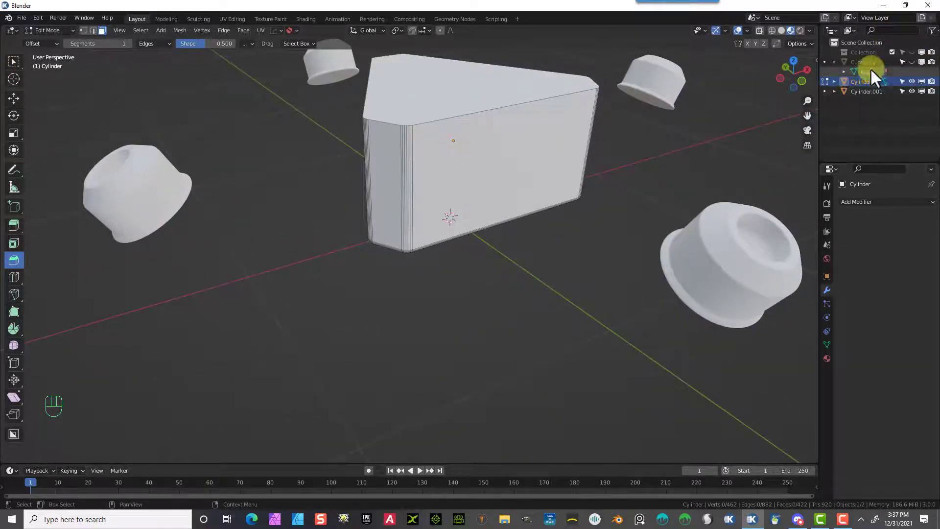
# Step: Show the metallic block again and subtract the prism from it in Object Mode with a Bool Tool Auto Boolean Difference
pyautogui.click(912, 58)
pyautogui.scroll(-3, 525, 242)
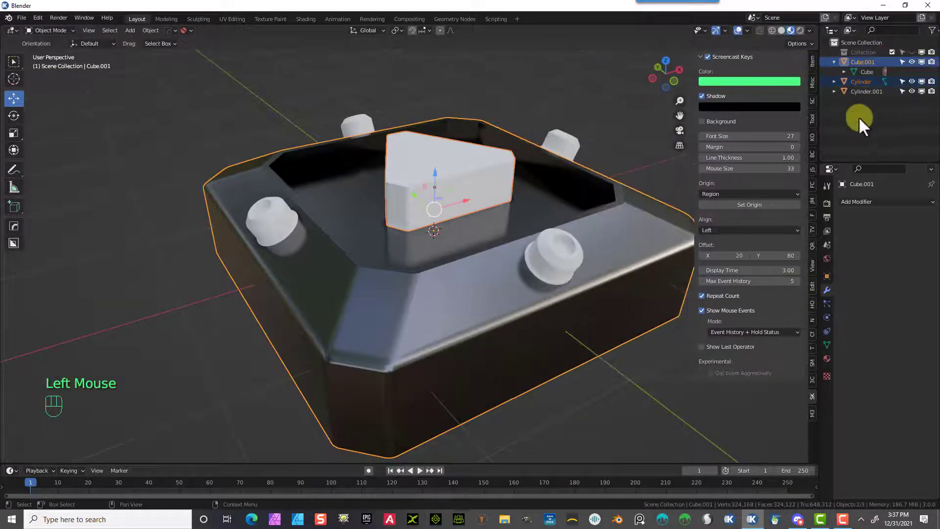
pyautogui.click(813, 119)
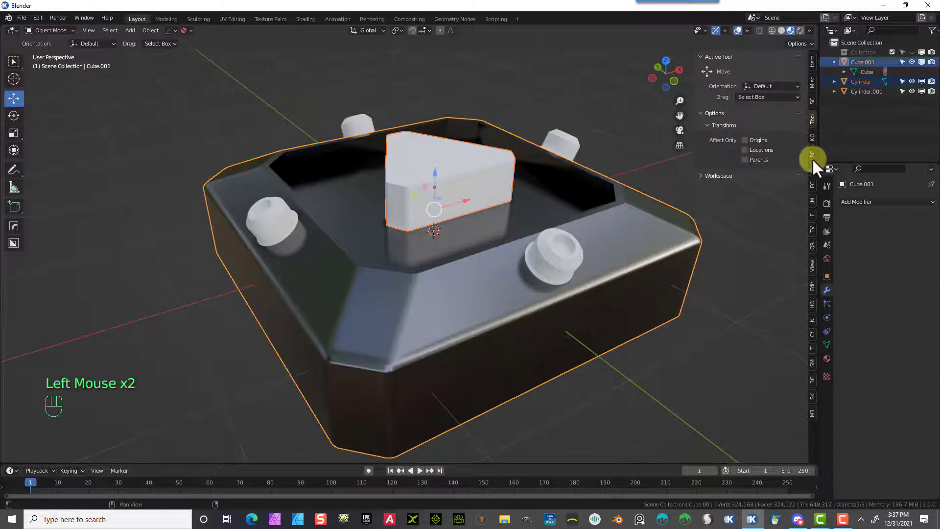
pyautogui.click(813, 61)
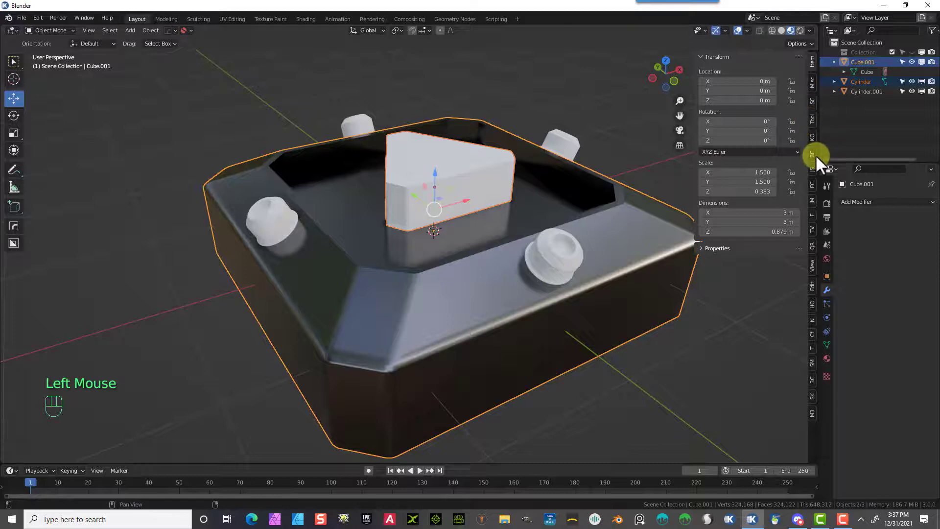
pyautogui.click(813, 281)
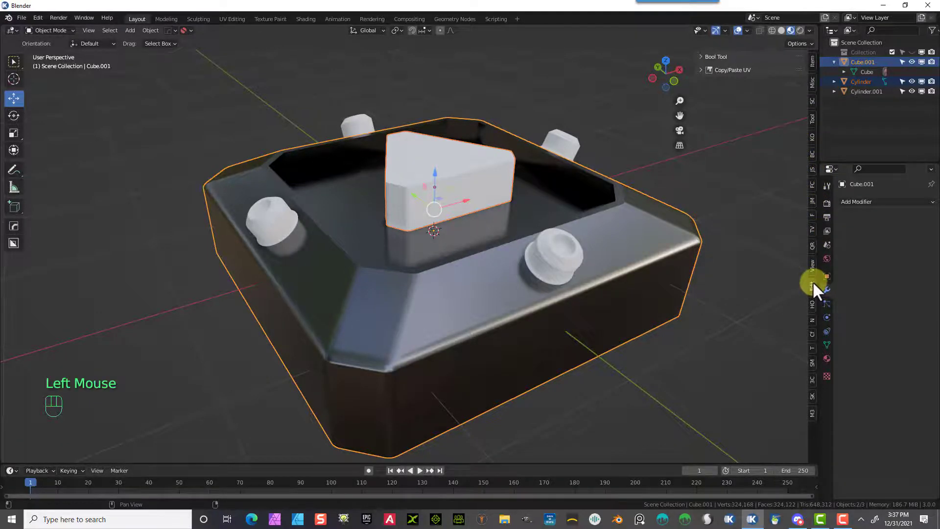
pyautogui.click(703, 57)
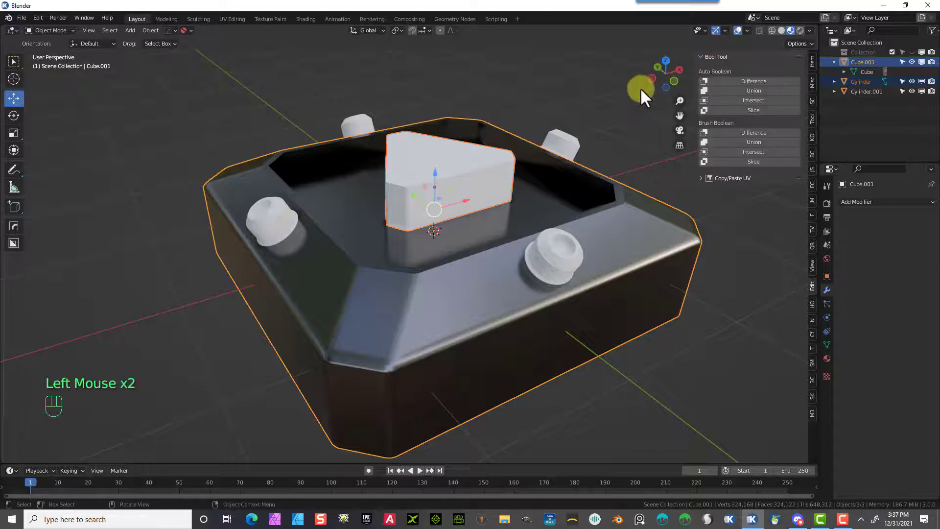
pyautogui.click(730, 80)
pyautogui.moveTo(492, 203); pyautogui.dragTo(423, 233, button='middle')
pyautogui.scroll(2, 453, 233)
pyautogui.scroll(1, 461, 233)
pyautogui.scroll(-3, 422, 238)
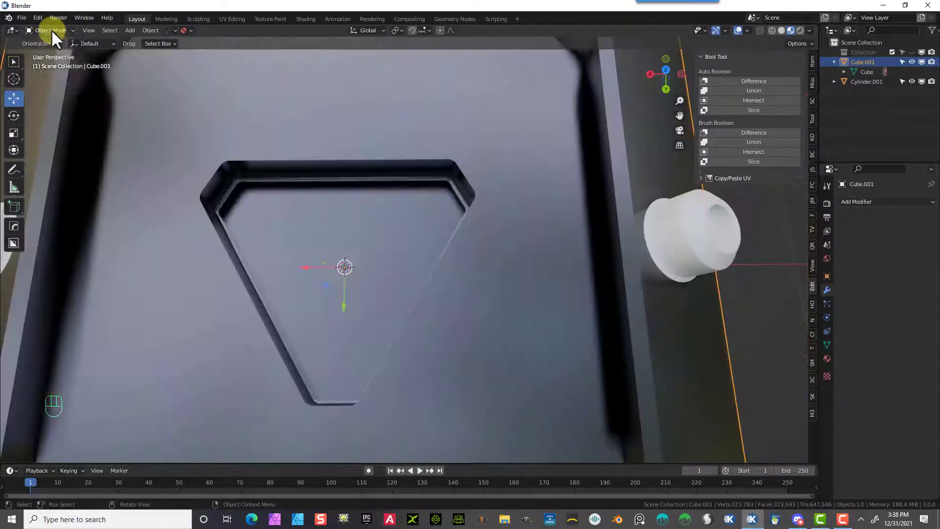
# Step: In Edit Mode on the block, inset the floor face of the triangular pocket by about 0.011 m
pyautogui.click(51, 30)
pyautogui.click(53, 52)
pyautogui.scroll(3, 333, 225)
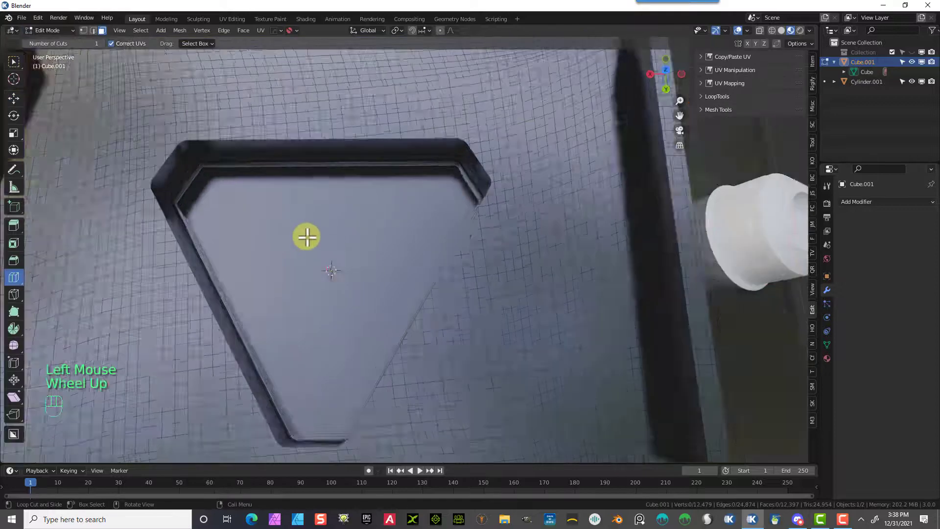
pyautogui.scroll(-1, 260, 227)
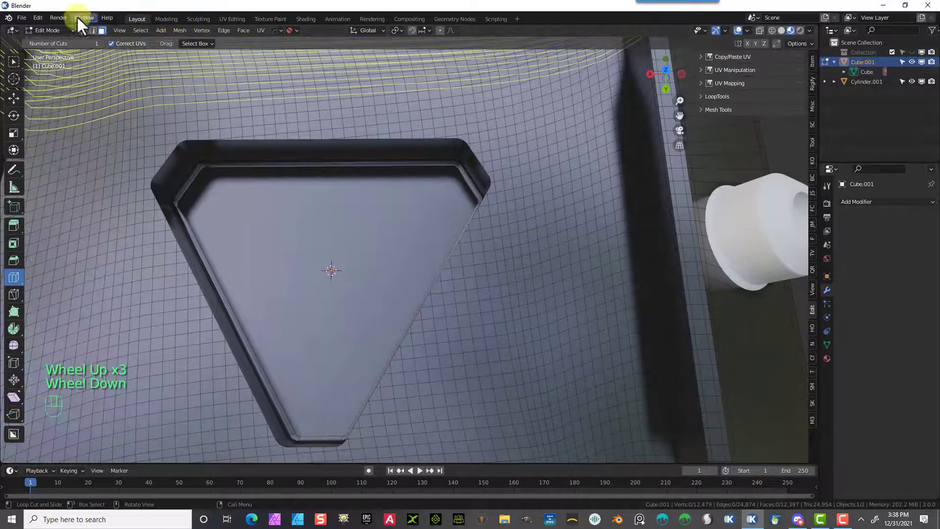
pyautogui.click(14, 61)
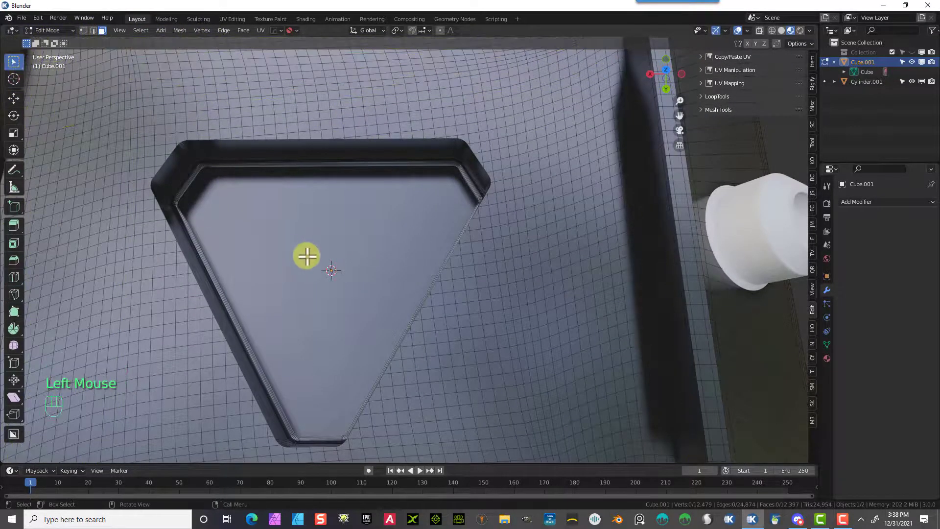
pyautogui.click(290, 253)
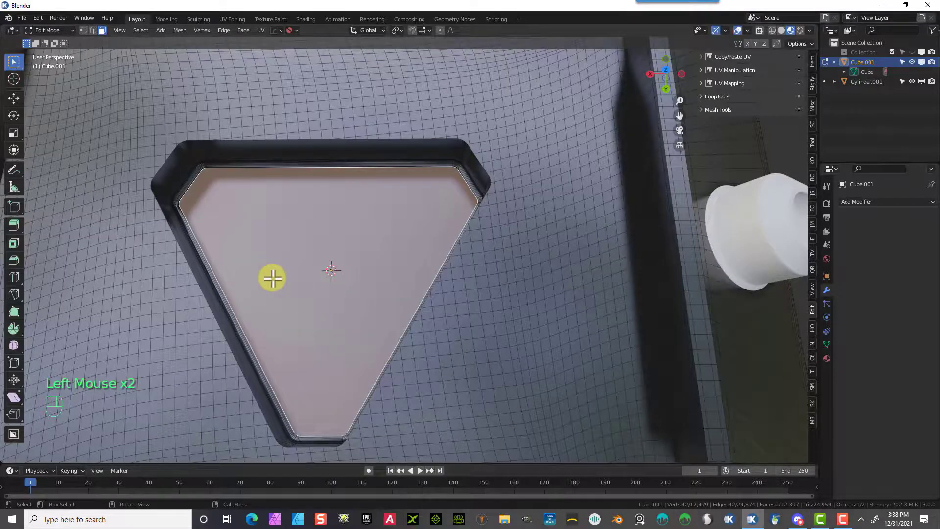
pyautogui.moveTo(285, 273); pyautogui.dragTo(330, 243, button='middle')
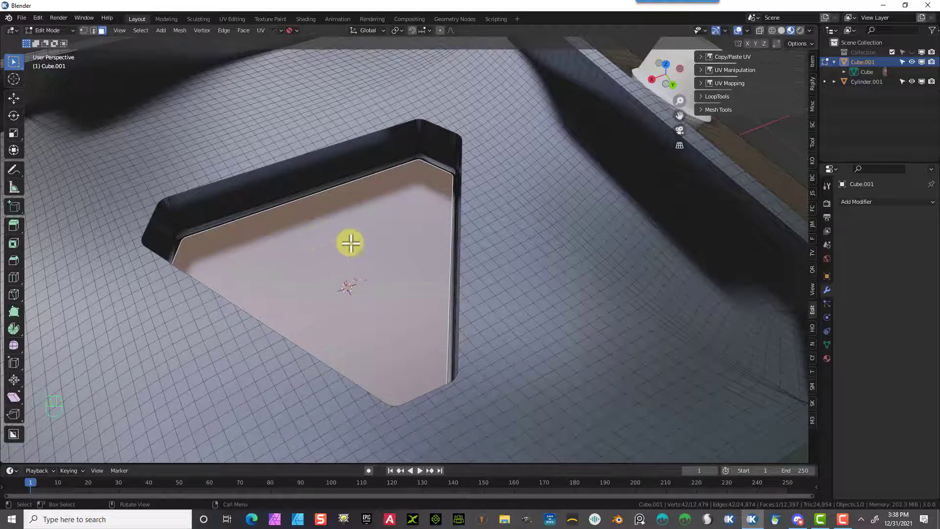
pyautogui.scroll(-2, 358, 241)
pyautogui.moveTo(351, 241); pyautogui.dragTo(327, 264, button='middle')
pyautogui.scroll(1, 328, 265)
pyautogui.click(13, 242)
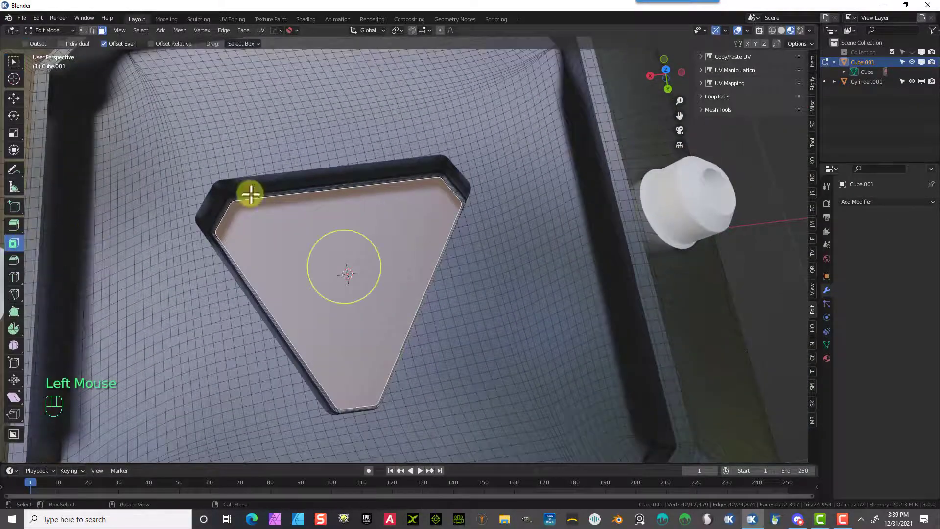
pyautogui.moveTo(365, 244); pyautogui.dragTo(357, 245)
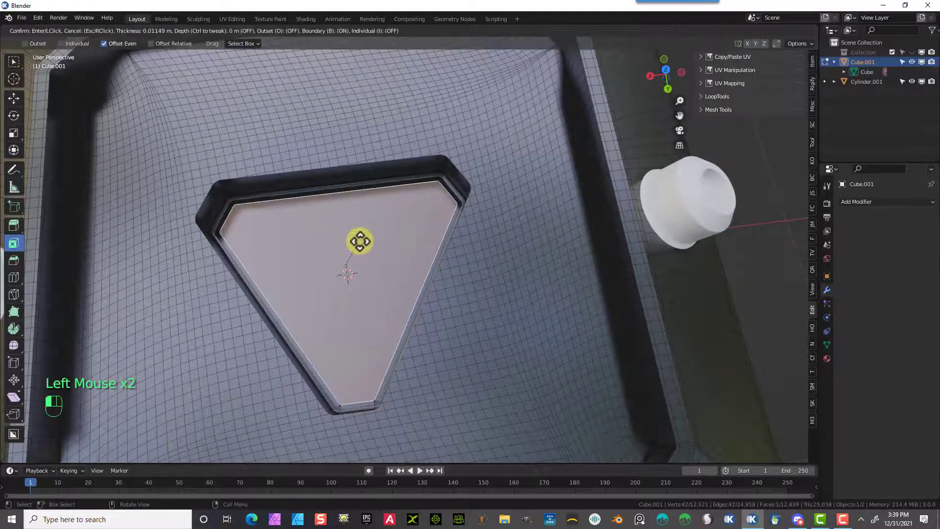
pyautogui.click(350, 237)
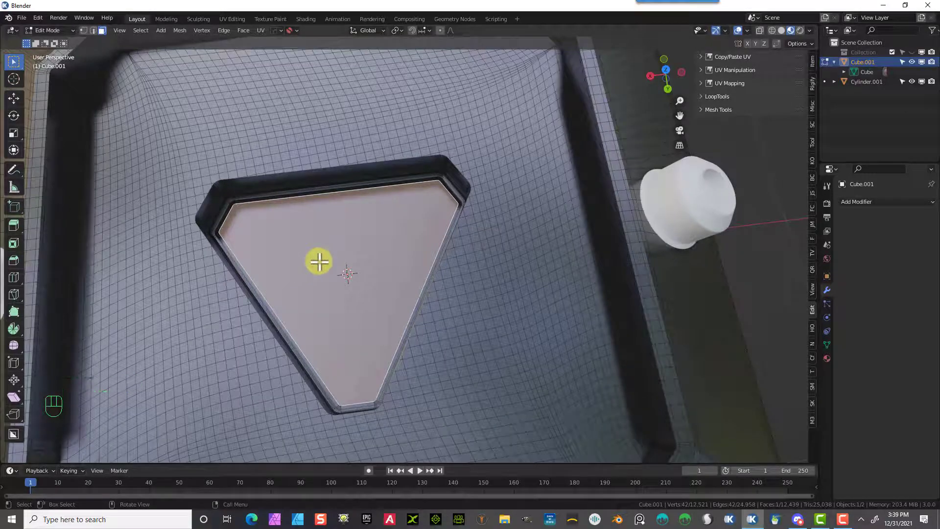
# Step: Duplicate the inset pocket floor face in place and separate the copy into its own object
pyautogui.hotkey('shift', 'd')
pyautogui.rightClick(336, 237)
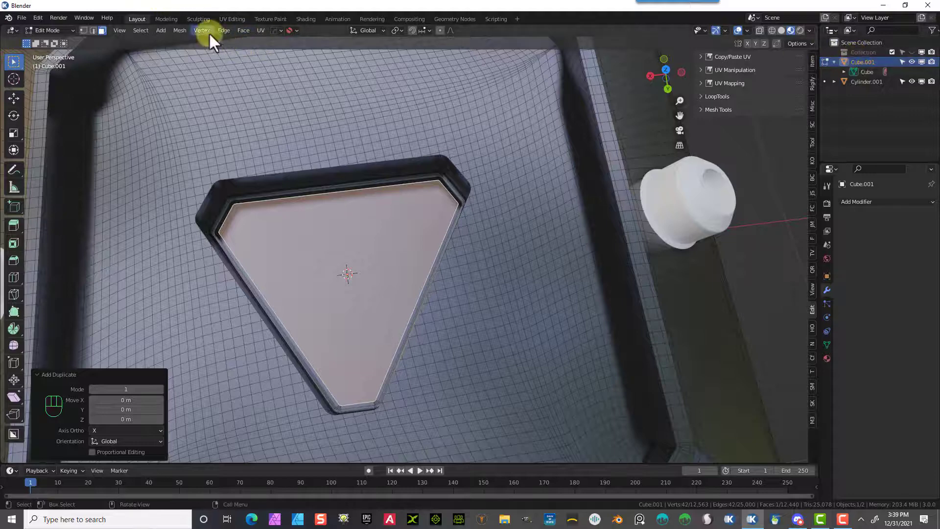
pyautogui.click(180, 30)
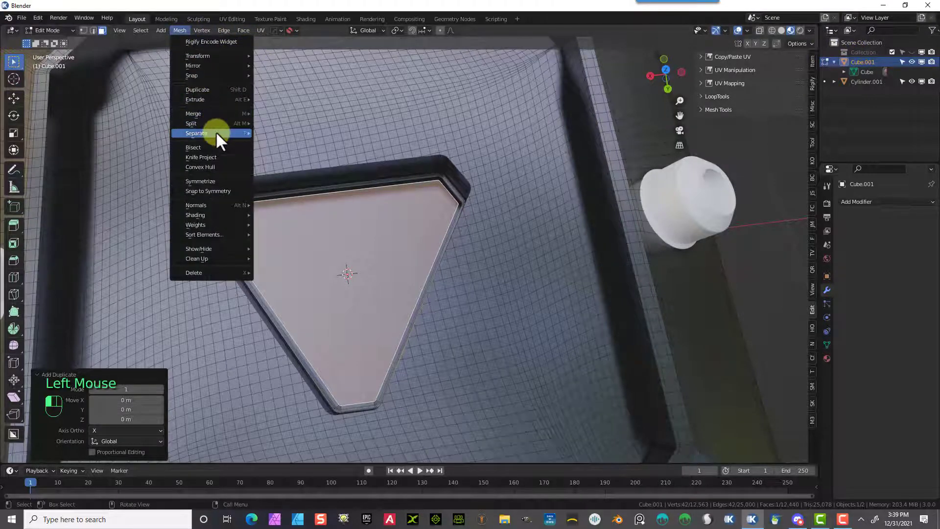
pyautogui.moveTo(216, 132)
pyautogui.click(288, 133)
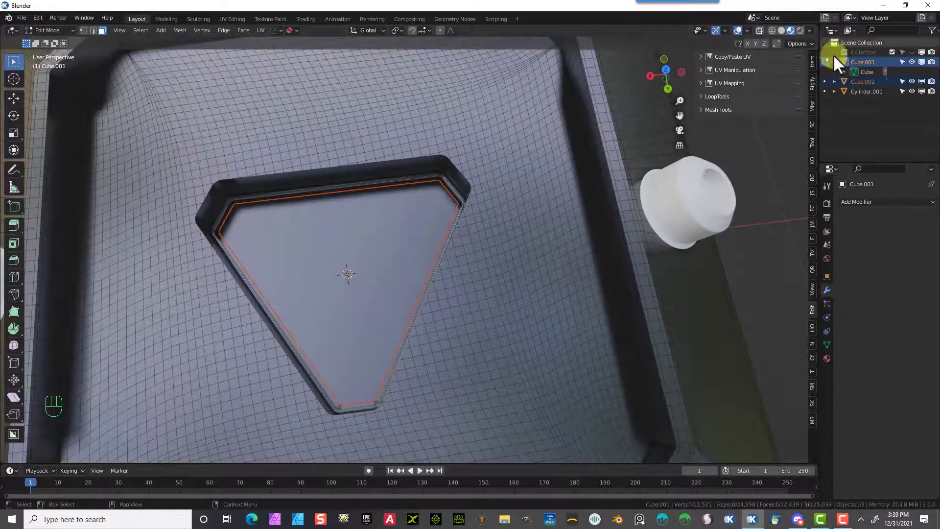
# Step: Hide the metallic block and switch to editing the separated triangular face in Edit Mode
pyautogui.click(912, 62)
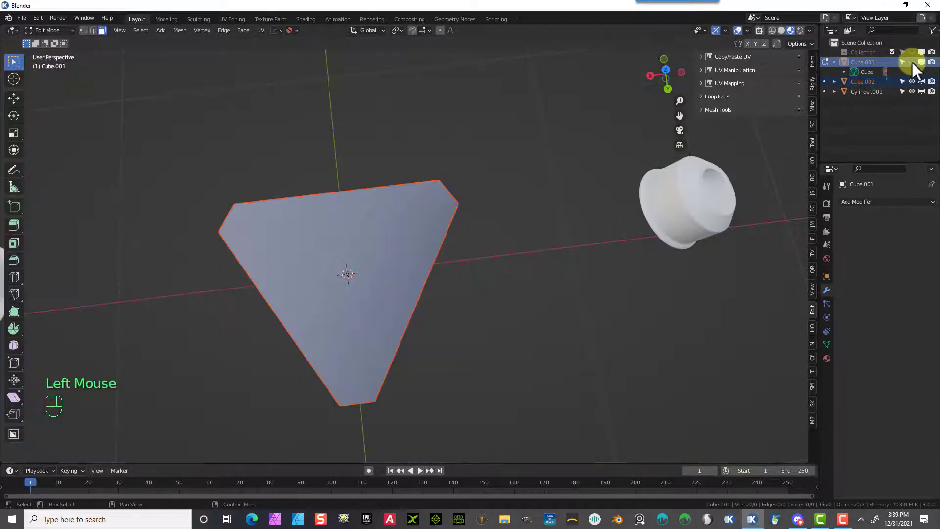
pyautogui.moveTo(315, 254); pyautogui.dragTo(317, 203, button='middle')
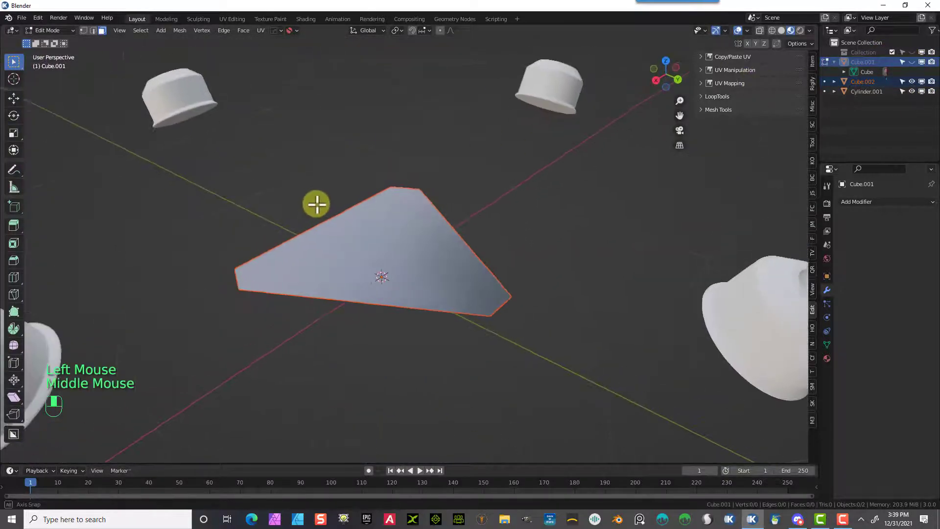
pyautogui.scroll(2, 242, 355)
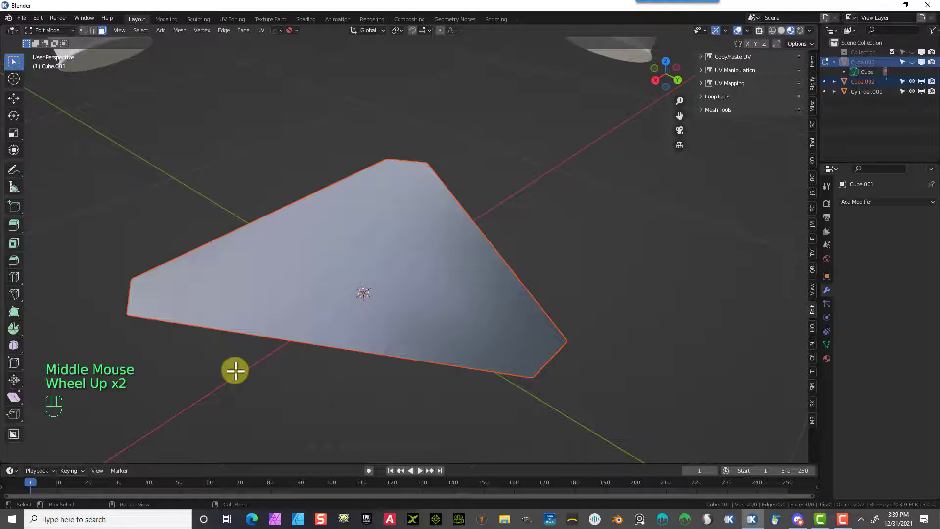
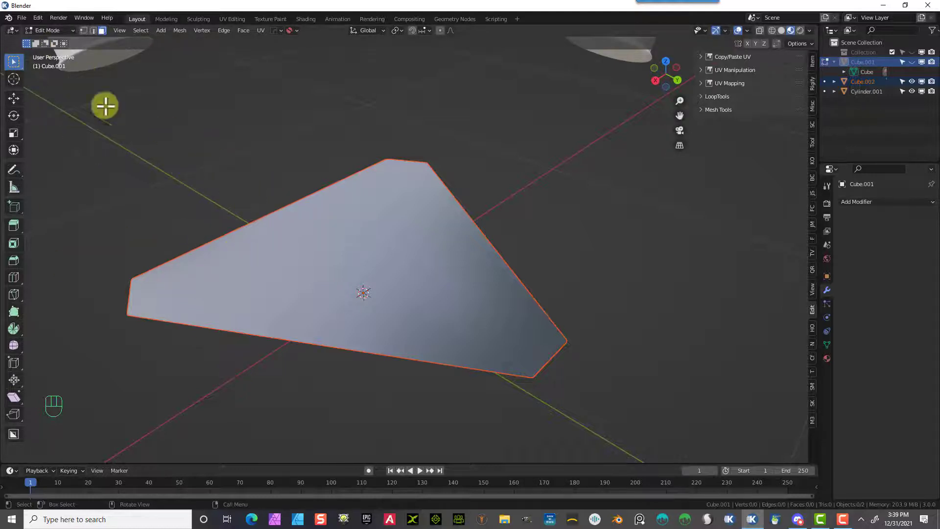
pyautogui.click(274, 249)
pyautogui.moveTo(387, 216); pyautogui.dragTo(336, 297)
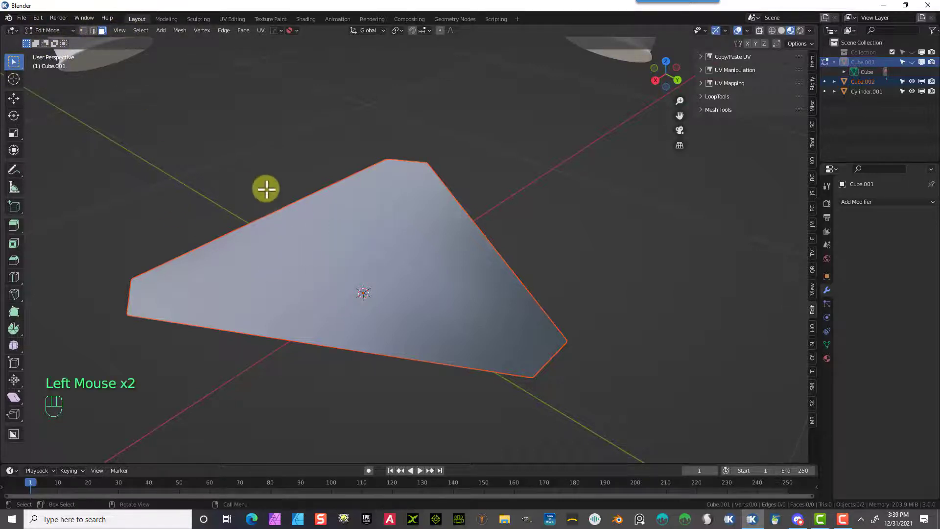
pyautogui.click(54, 30)
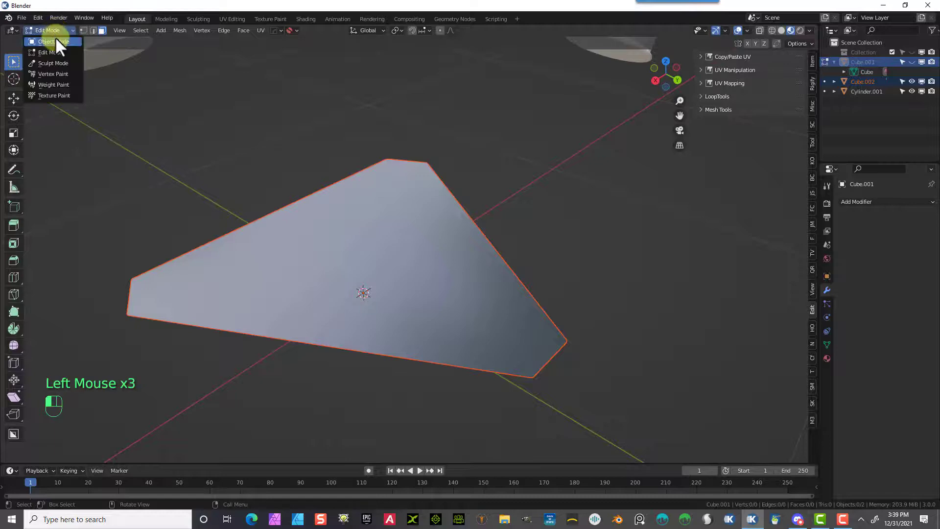
pyautogui.click(55, 37)
pyautogui.click(292, 219)
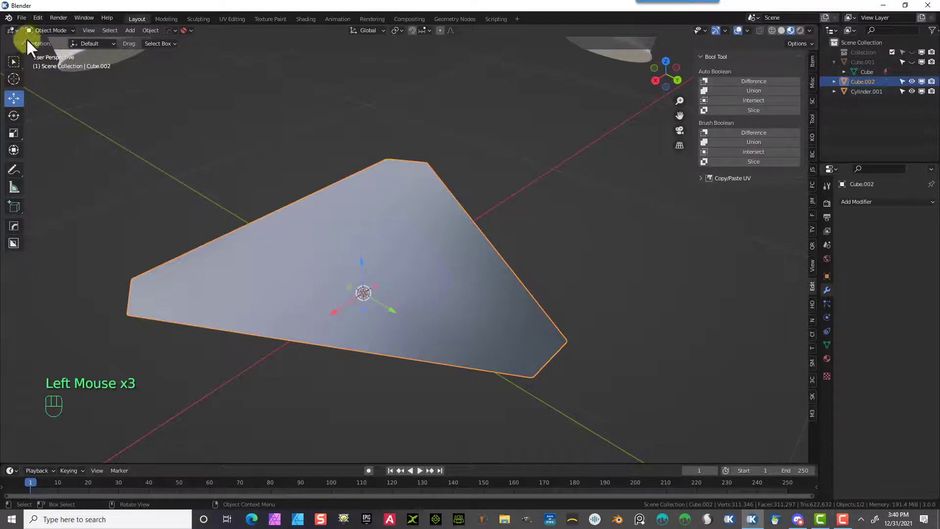
pyautogui.click(43, 31)
pyautogui.click(48, 48)
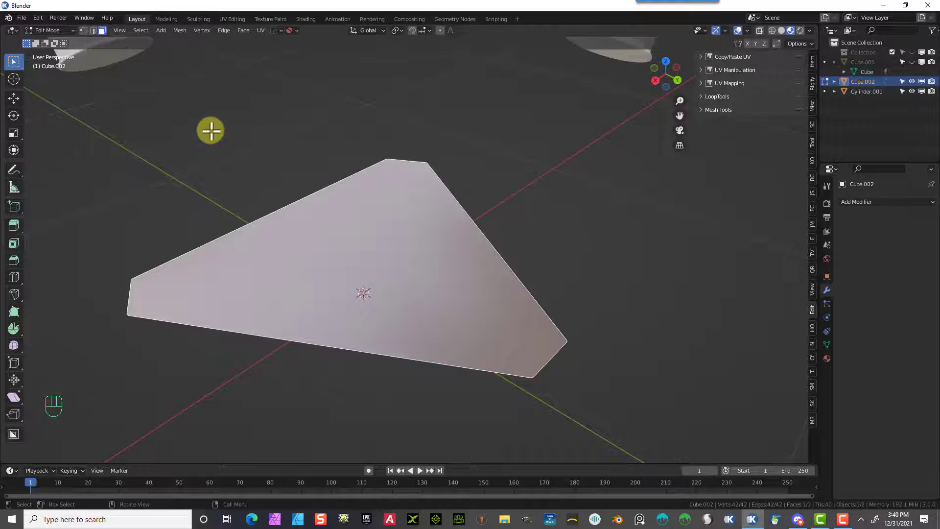
# Step: Delete only the face of the separated triangle, keeping its edges, and select the complete outline edge loop
pyautogui.press('Delete')
pyautogui.click(201, 152)
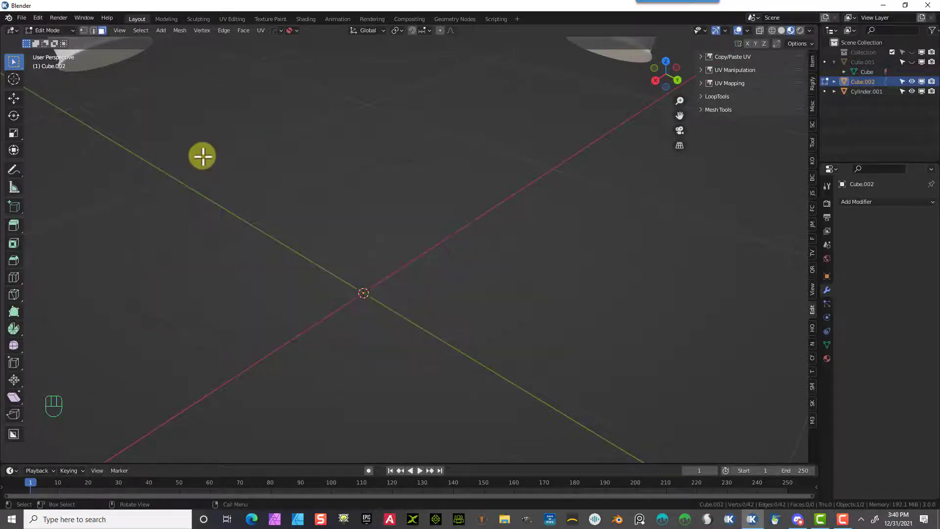
pyautogui.click(92, 31)
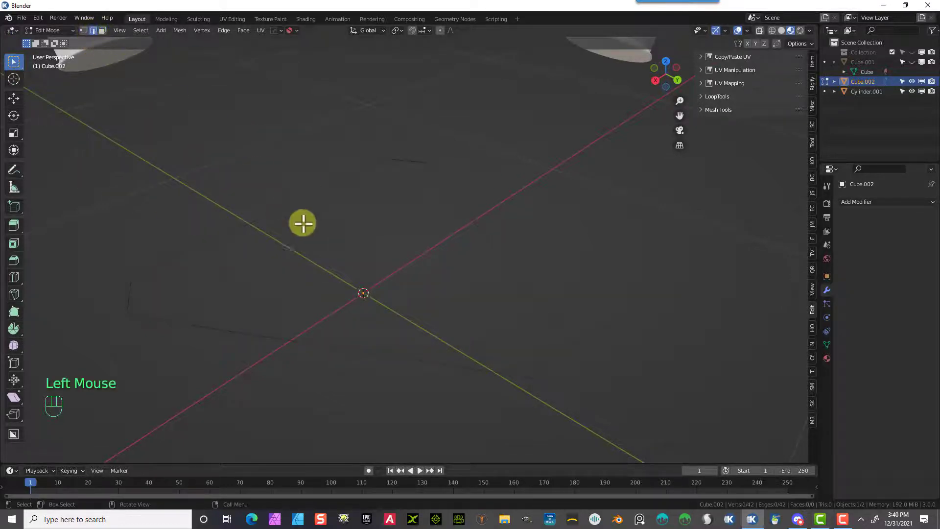
pyautogui.click(279, 203)
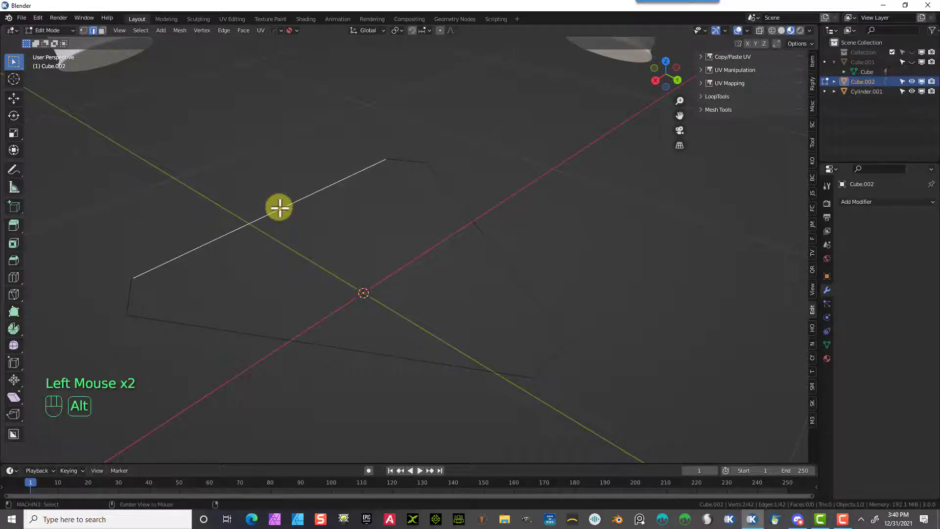
pyautogui.keyDown('alt'); pyautogui.click(279, 203); pyautogui.keyUp('alt')
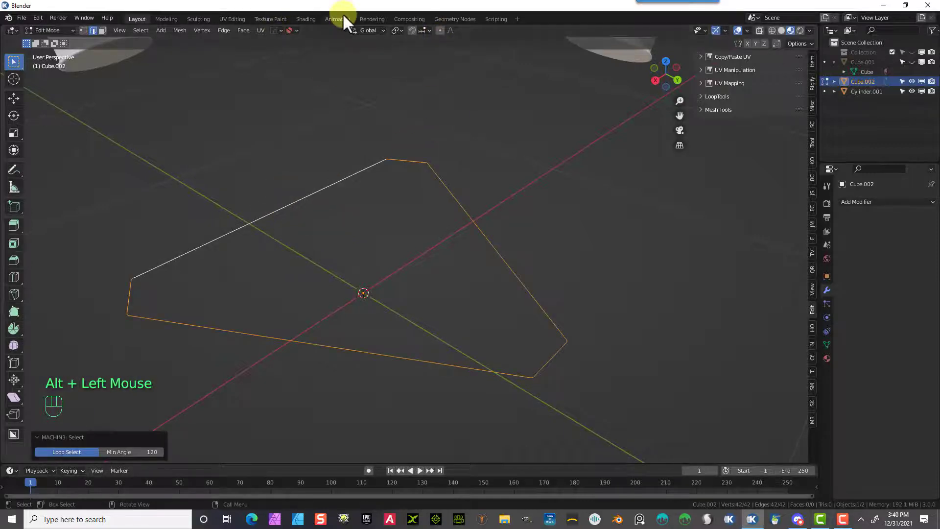
# Step: Return to Object Mode and convert the triangular outline mesh into a curve
pyautogui.click(56, 29)
pyautogui.click(49, 42)
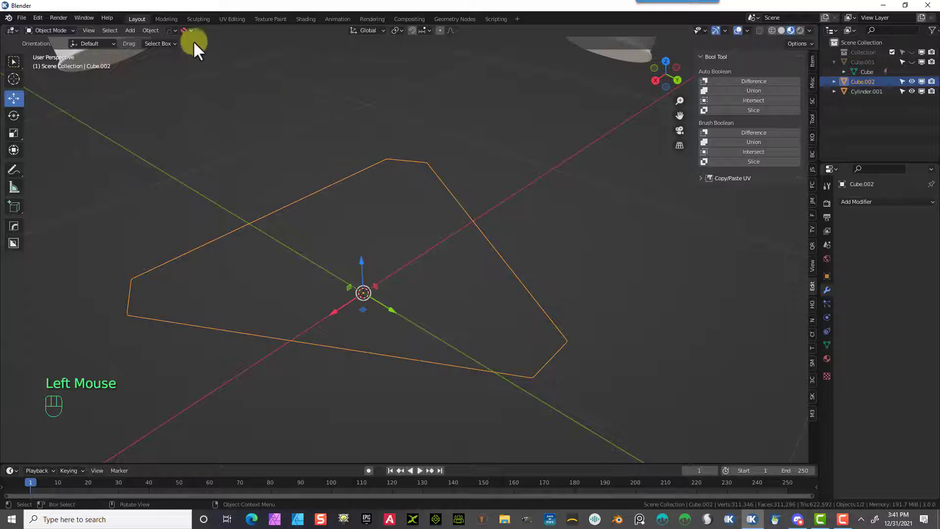
pyautogui.click(112, 31)
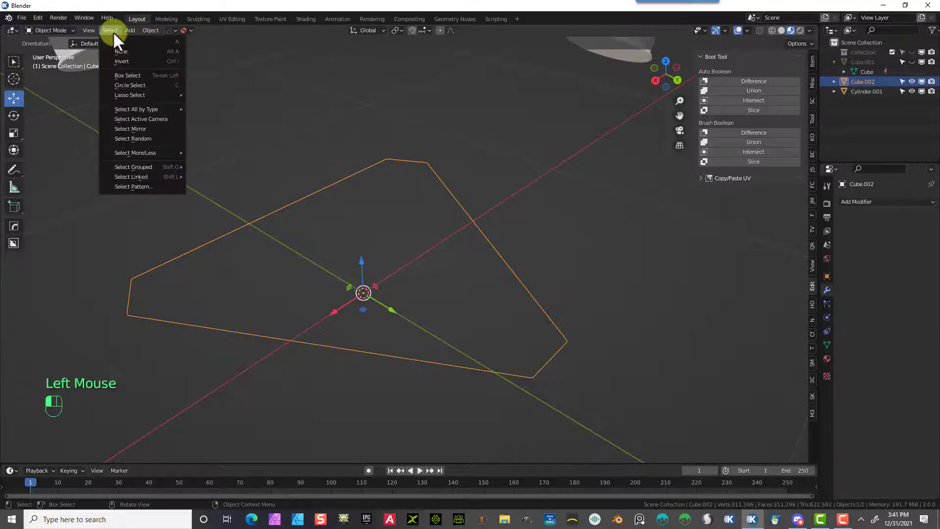
pyautogui.moveTo(126, 33)
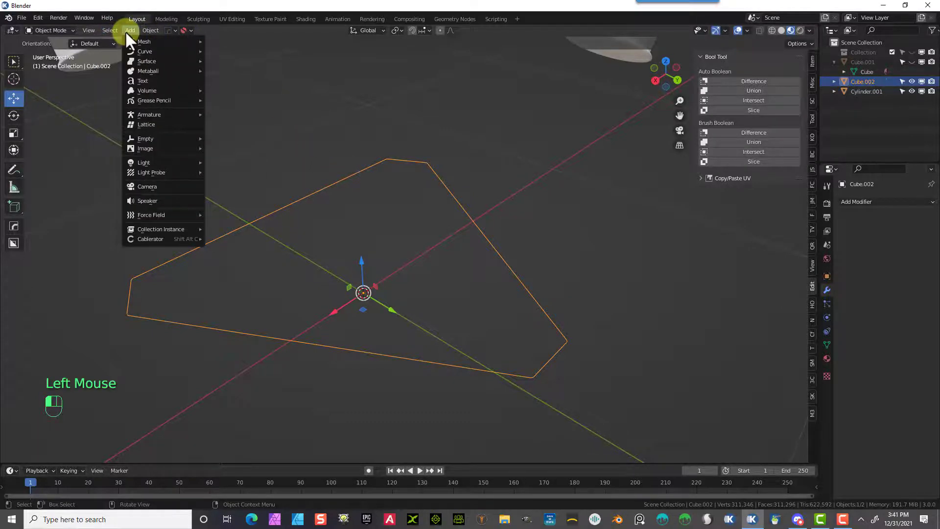
pyautogui.moveTo(211, 294)
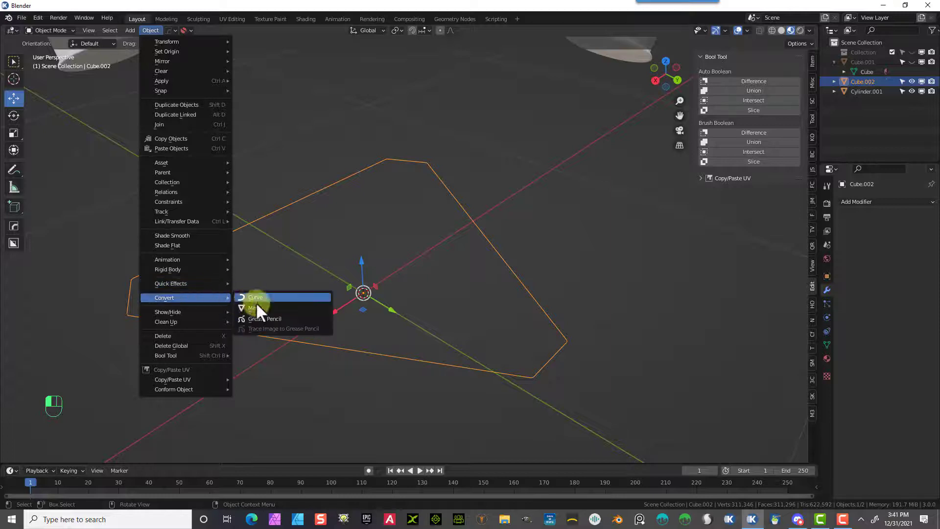
pyautogui.click(272, 297)
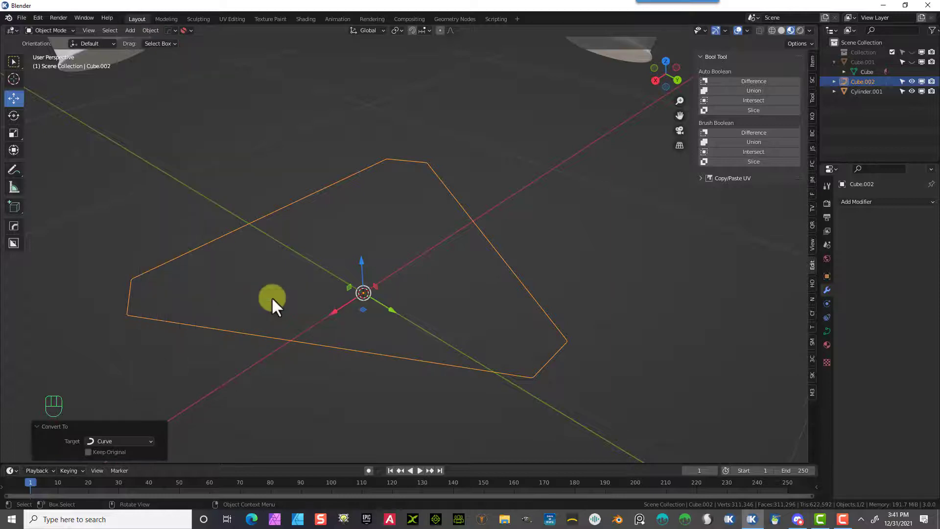
# Step: Thicken the outline curve with a round bevel depth of 0.01 m and an extrude of 0.02 m
pyautogui.click(828, 330)
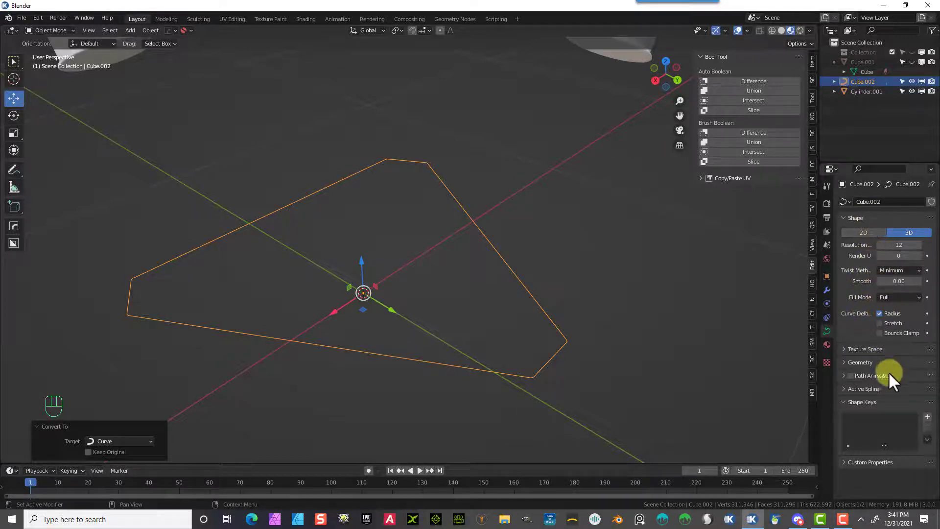
pyautogui.click(843, 362)
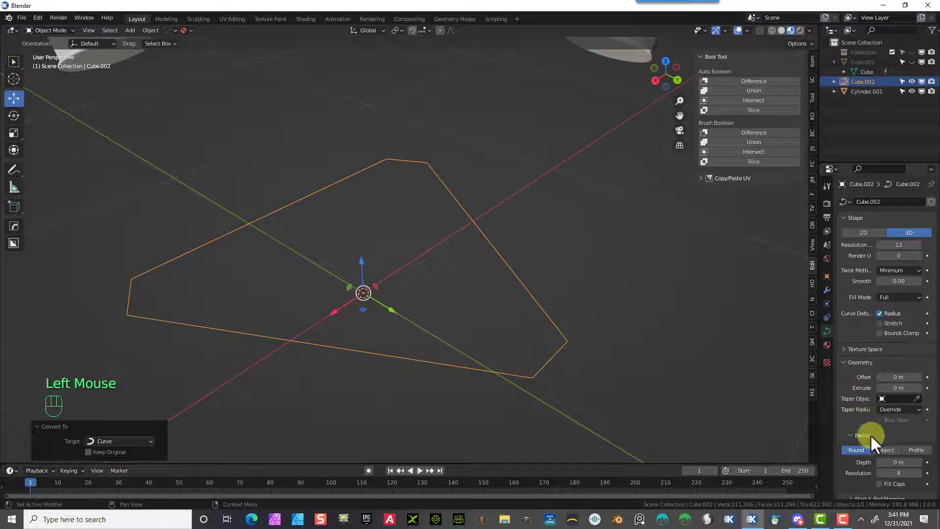
pyautogui.scroll(-2, 858, 430)
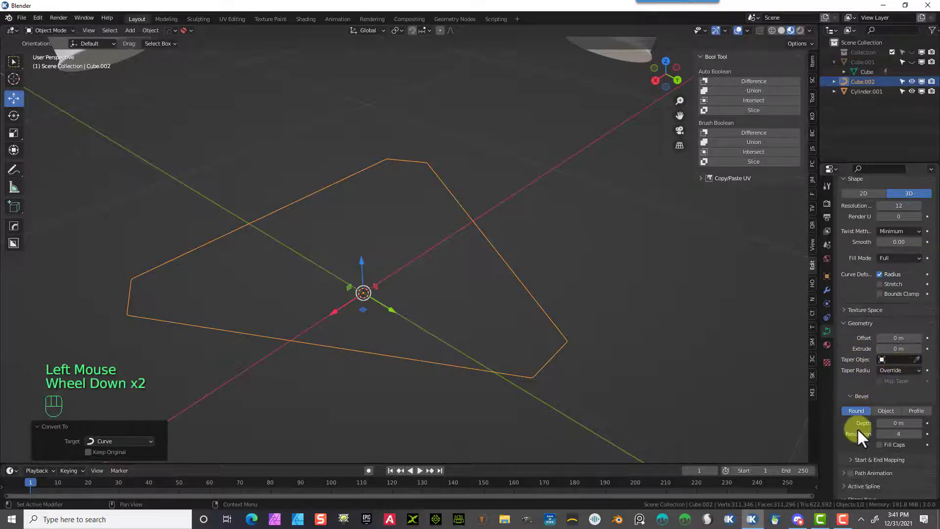
pyautogui.click(918, 423)
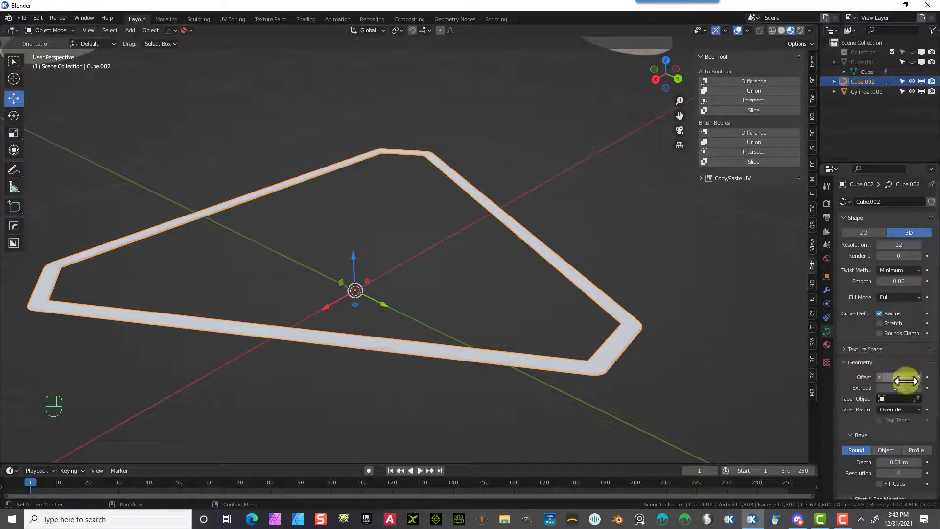
pyautogui.click(920, 388)
pyautogui.click(920, 387)
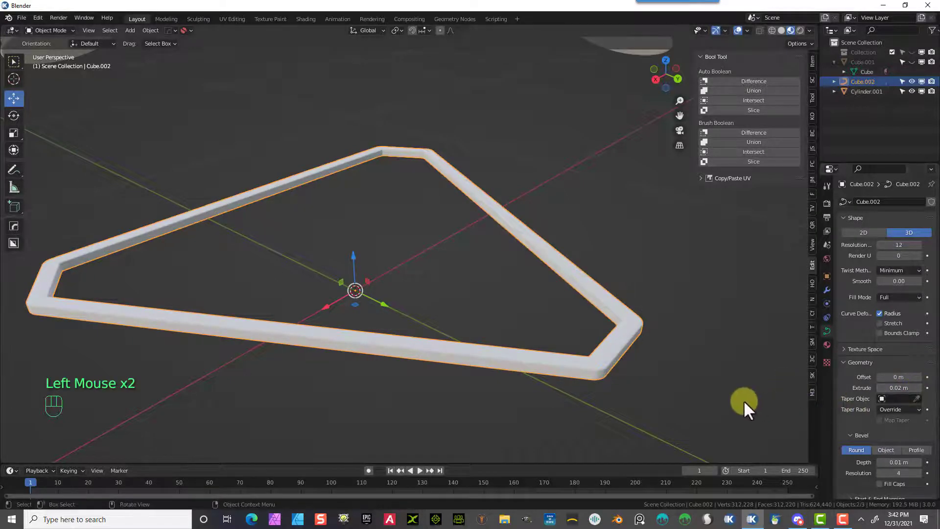
# Step: Apply smooth shading to the thickened triangular outline curve
pyautogui.click(736, 388)
pyautogui.click(613, 345)
pyautogui.rightClick(613, 344)
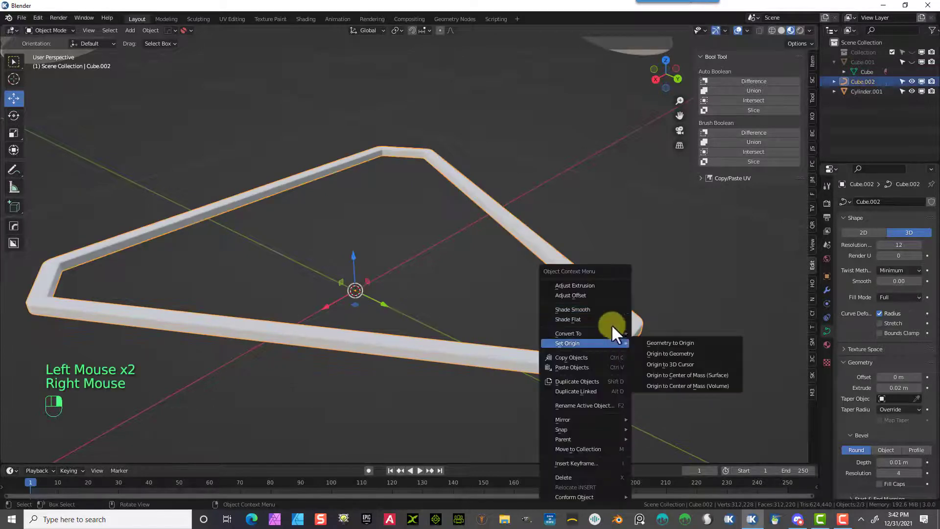
pyautogui.click(607, 310)
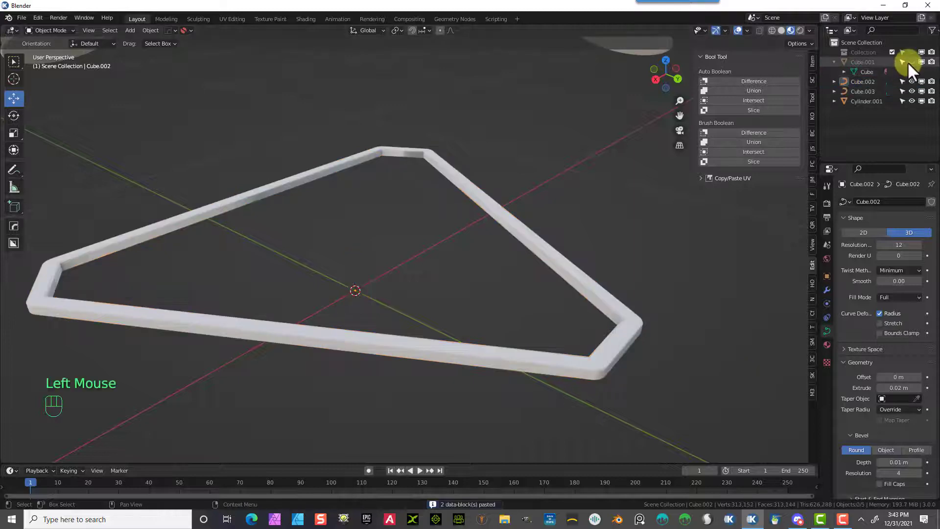
# Step: Unhide the metallic block and select the triangular outline curve inside its pocket
pyautogui.click(911, 62)
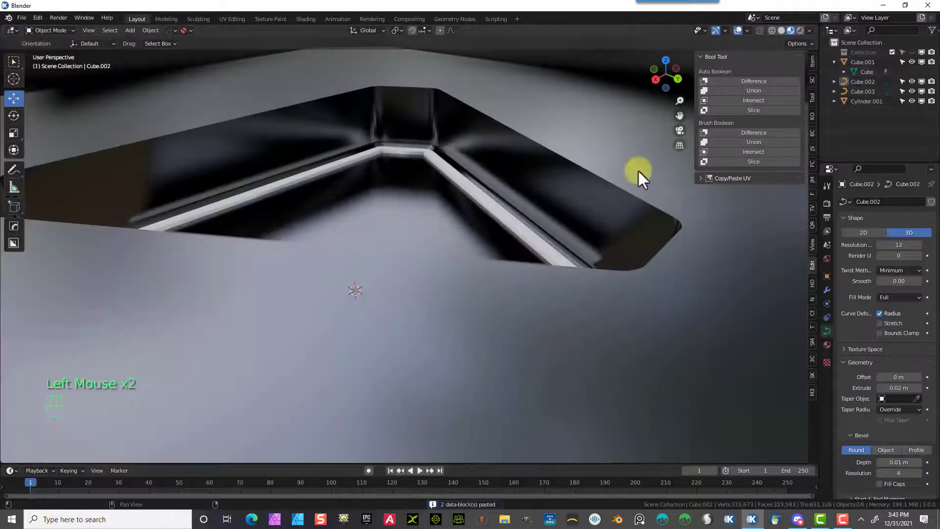
pyautogui.scroll(-1, 559, 223)
pyautogui.moveTo(554, 228); pyautogui.dragTo(528, 249, button='middle')
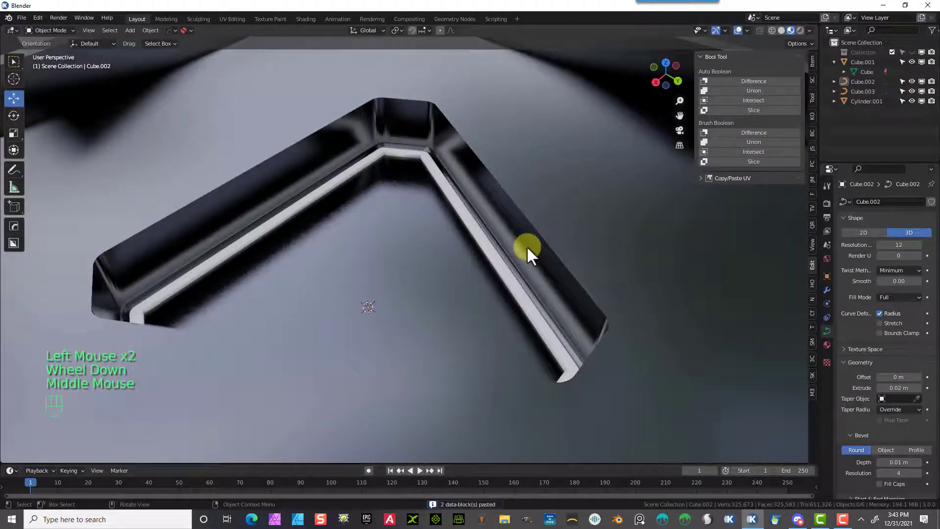
pyautogui.click(486, 247)
pyautogui.scroll(-4, 331, 286)
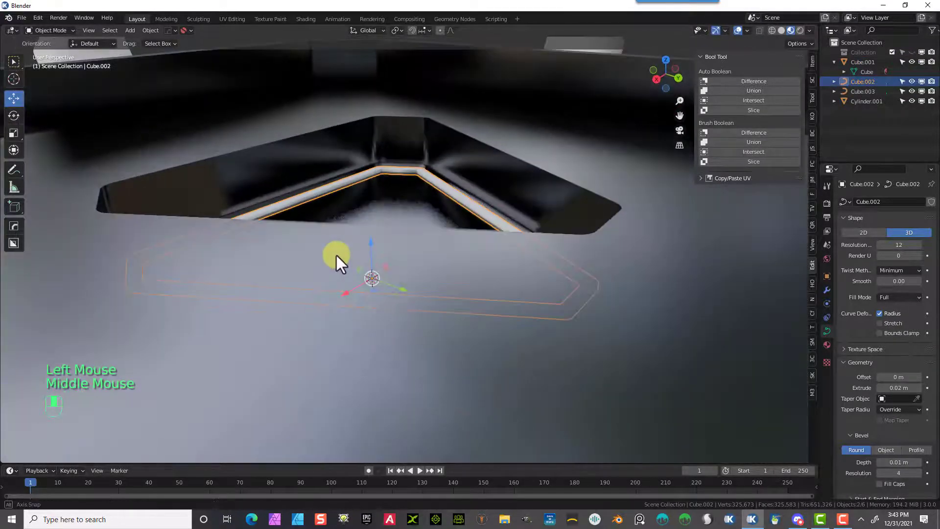
# Step: In the Shading workspace, create a new material for the outline curve and delete its Principled BSDF node
pyautogui.click(306, 19)
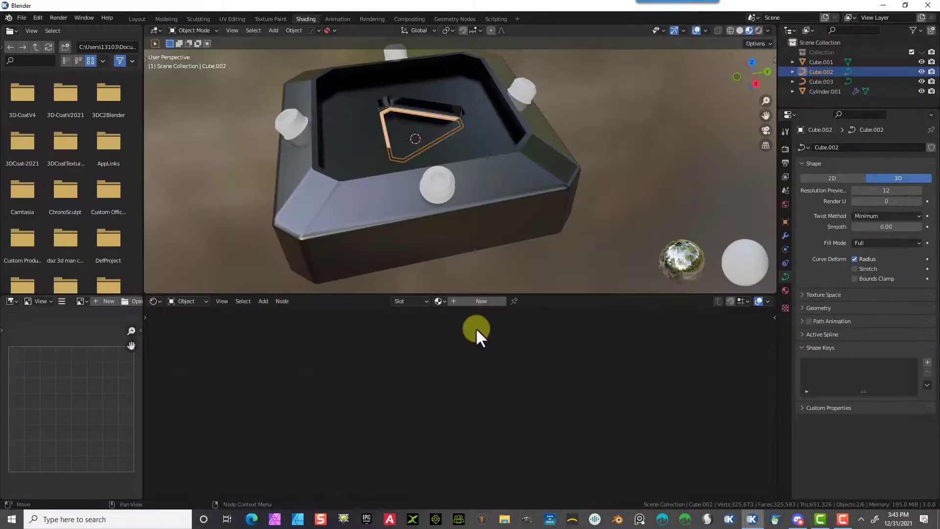
pyautogui.click(454, 300)
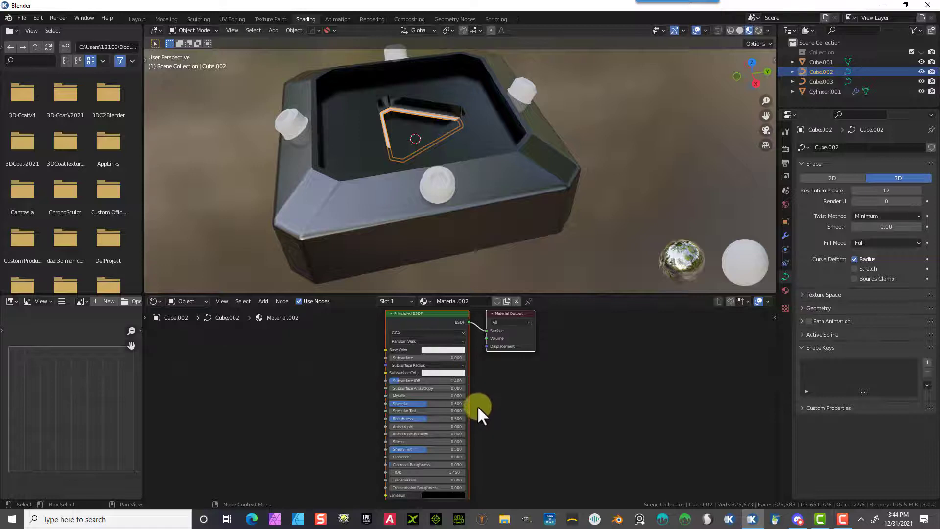
pyautogui.click(434, 320)
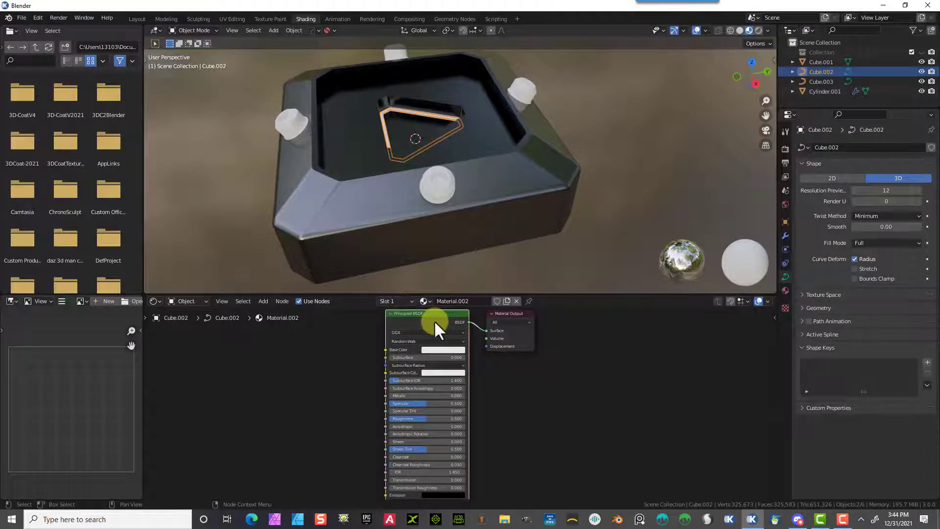
pyautogui.press('Delete')
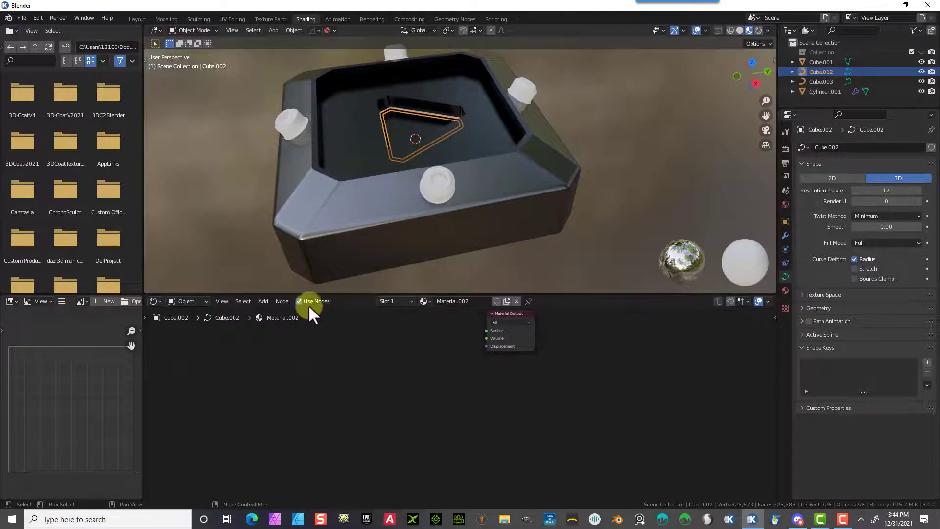
# Step: Add an Emission shader node to the outline's material and set its colour to blue
pyautogui.click(264, 301)
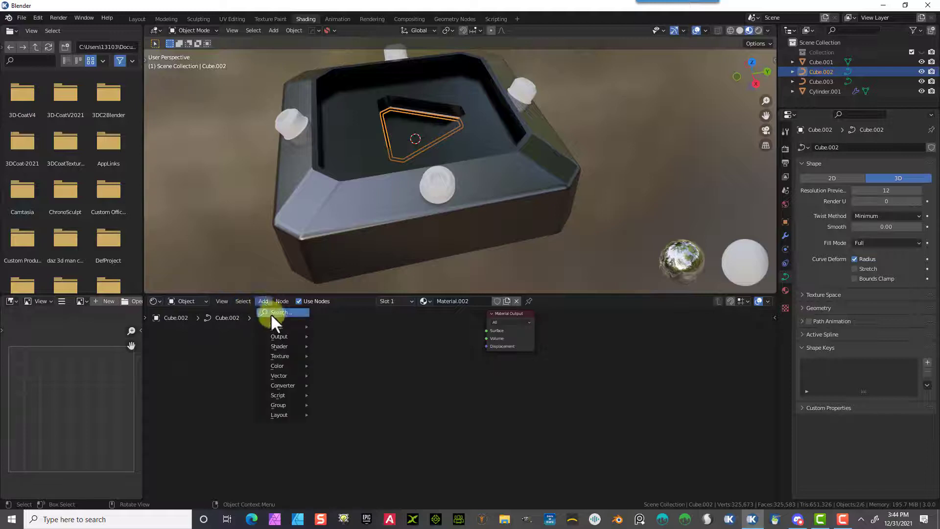
pyautogui.moveTo(275, 323)
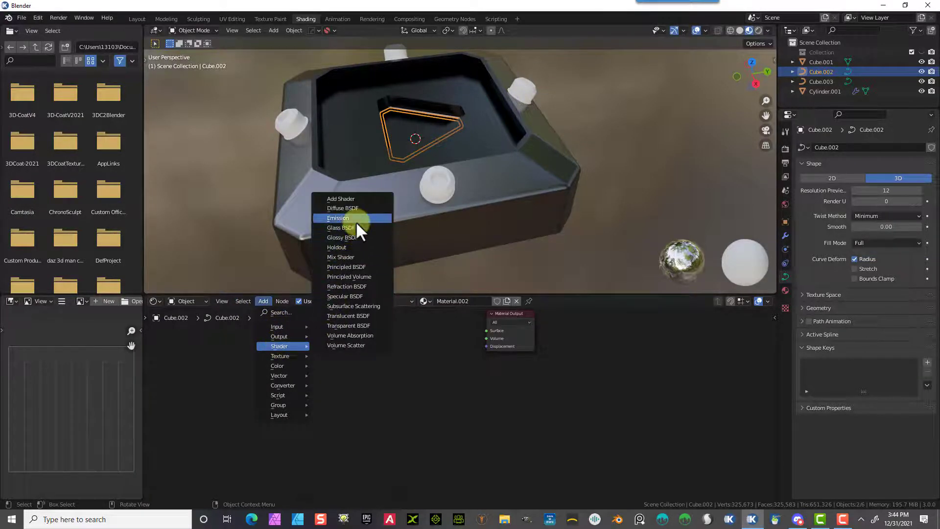
pyautogui.click(355, 217)
pyautogui.click(411, 358)
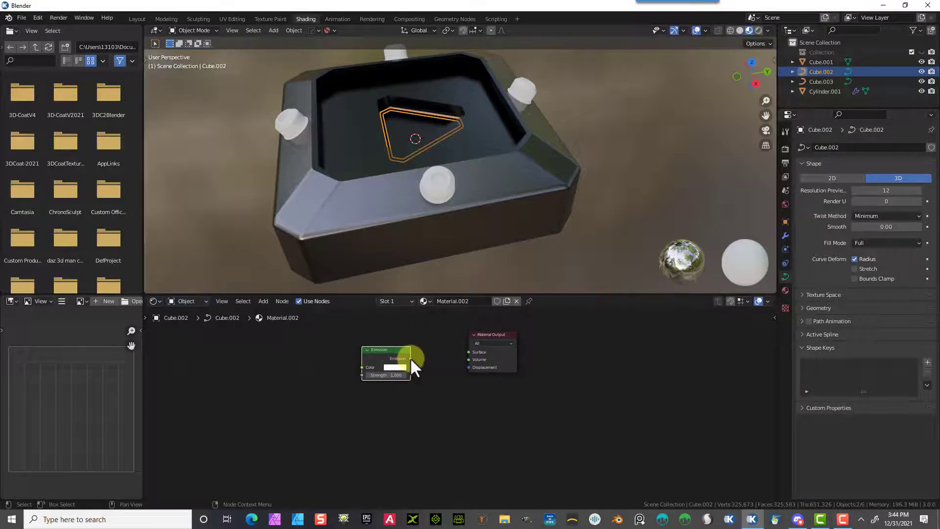
pyautogui.click(398, 366)
pyautogui.moveTo(420, 298); pyautogui.dragTo(427, 278)
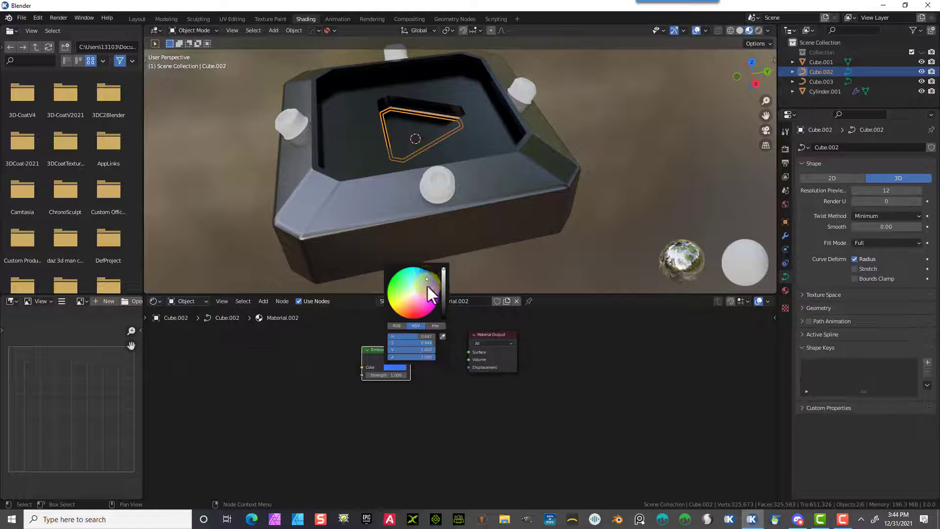
pyautogui.click(406, 380)
# Step: Connect the Emission node to the Material Output's Surface input and set the emission strength to 12.5
pyautogui.moveTo(411, 358); pyautogui.dragTo(469, 352)
pyautogui.click(394, 362)
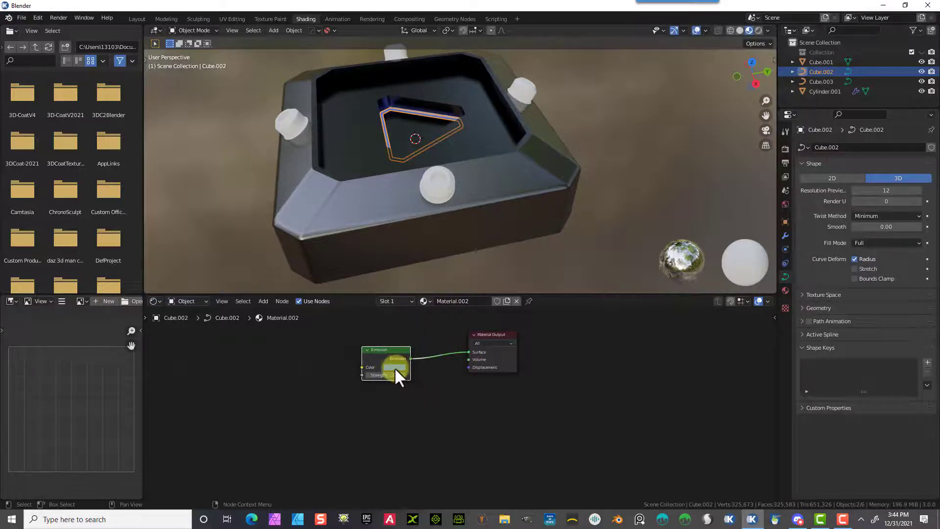
pyautogui.moveTo(395, 375); pyautogui.dragTo(452, 369)
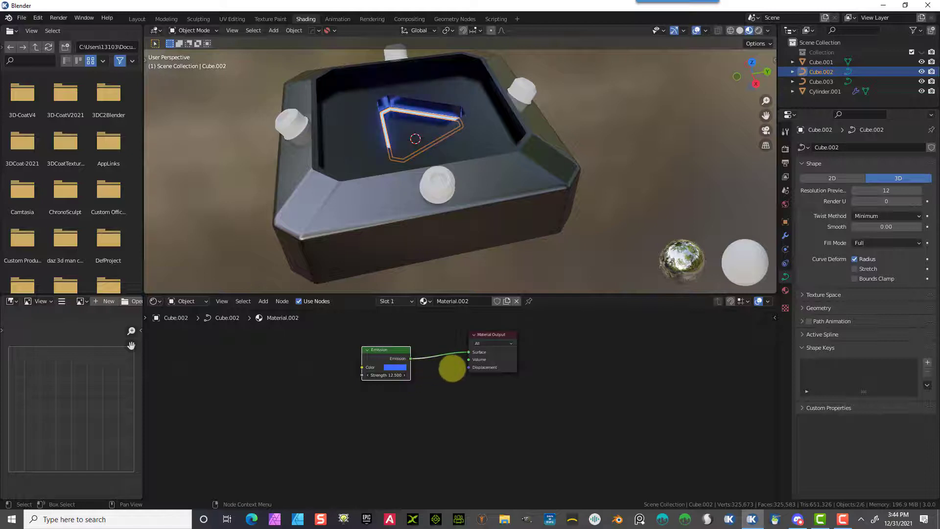
pyautogui.click(613, 119)
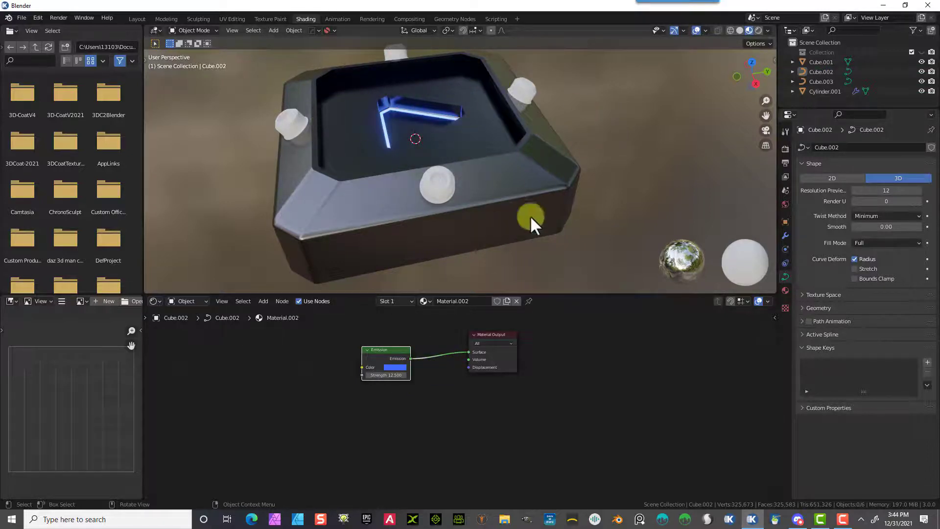
pyautogui.moveTo(595, 150); pyautogui.dragTo(597, 200, button='middle')
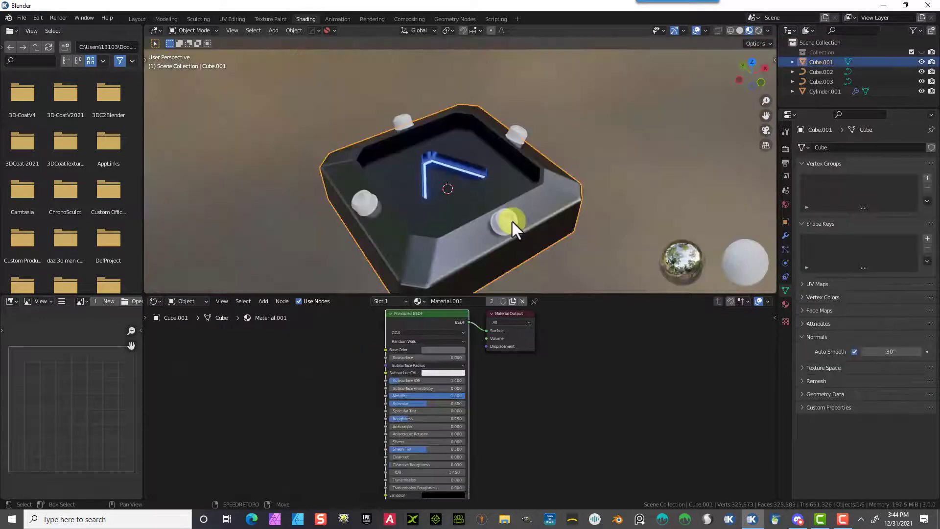
pyautogui.keyDown('shift'); pyautogui.click(511, 221); pyautogui.keyUp('shift')
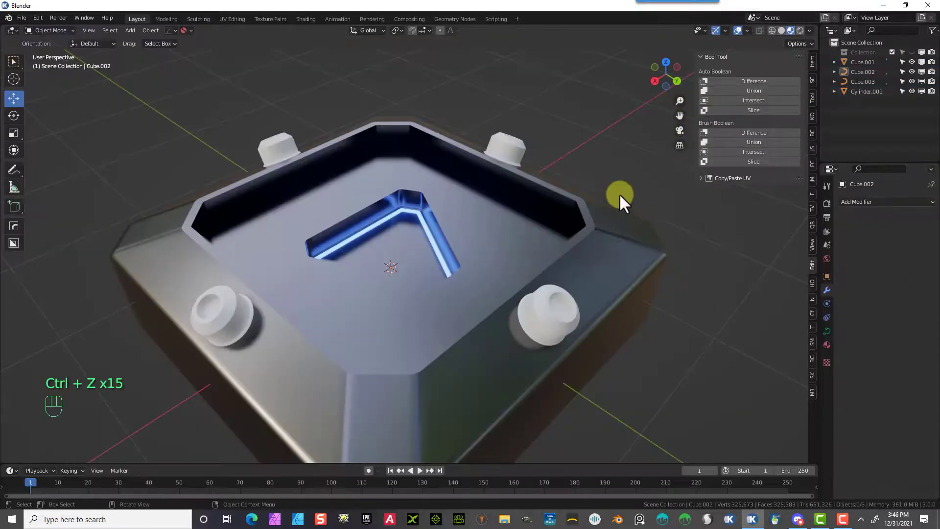
# Step: In the Layout workspace, select the flared cylinders and apply their Multires modifier
pyautogui.click(515, 150)
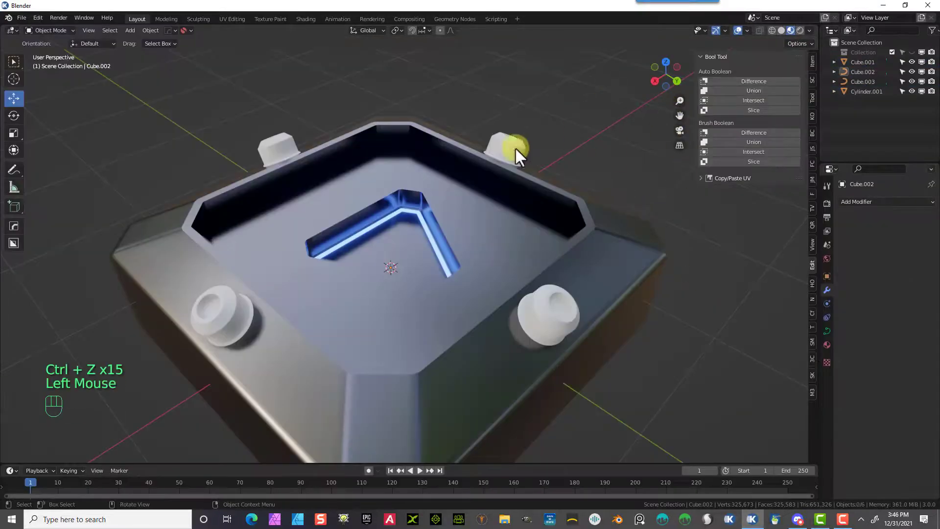
pyautogui.click(490, 154)
pyautogui.click(507, 149)
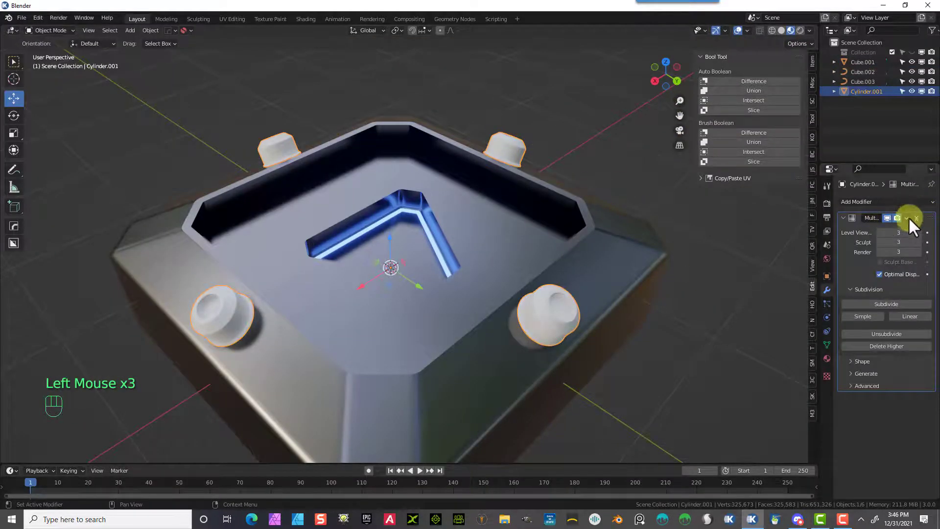
pyautogui.click(908, 218)
pyautogui.click(865, 225)
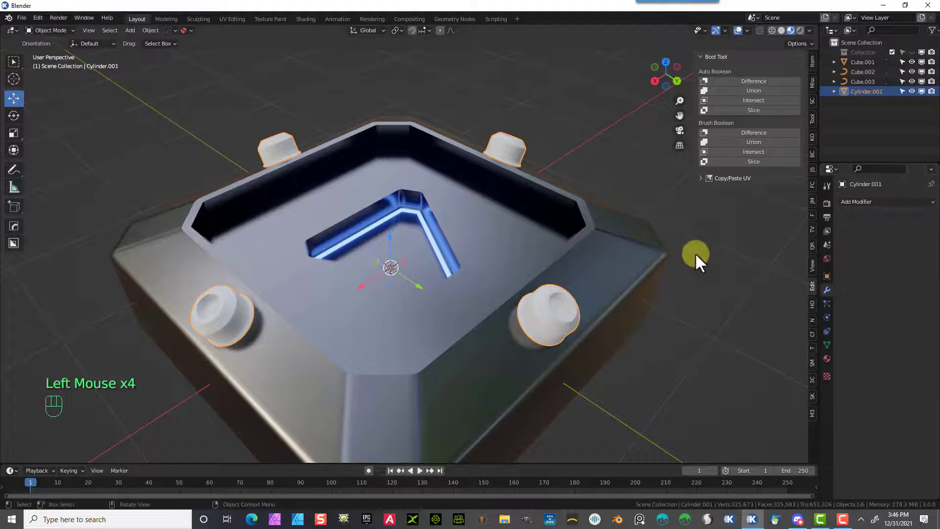
# Step: Join the flared cylinders into the metallic block, keeping the block as the active object
pyautogui.click(560, 133)
pyautogui.click(489, 196)
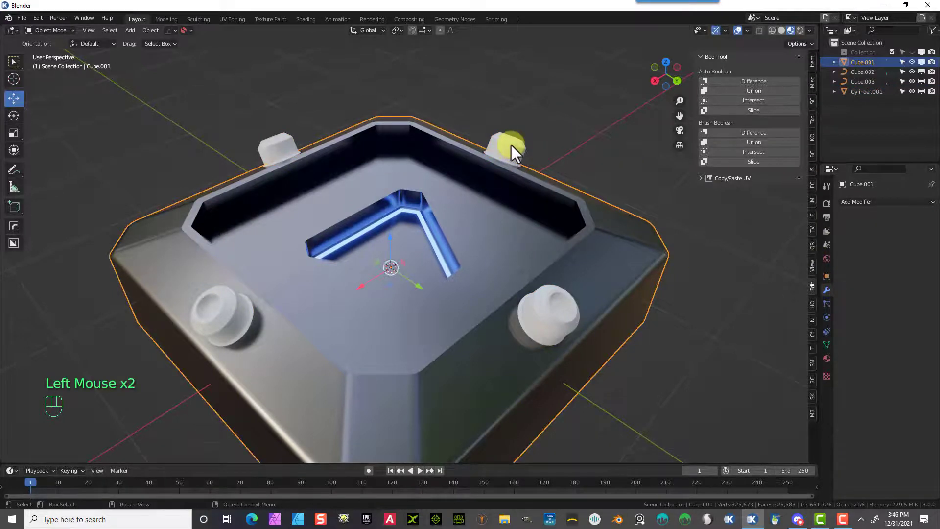
pyautogui.click(511, 145)
pyautogui.keyDown('shift'); pyautogui.click(492, 218); pyautogui.keyUp('shift')
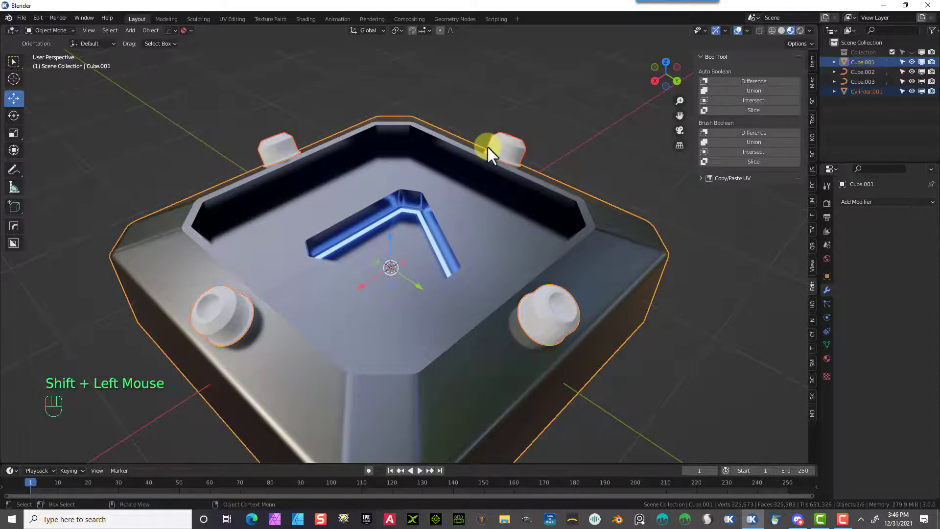
pyautogui.hotkey('ctrl', 'j')
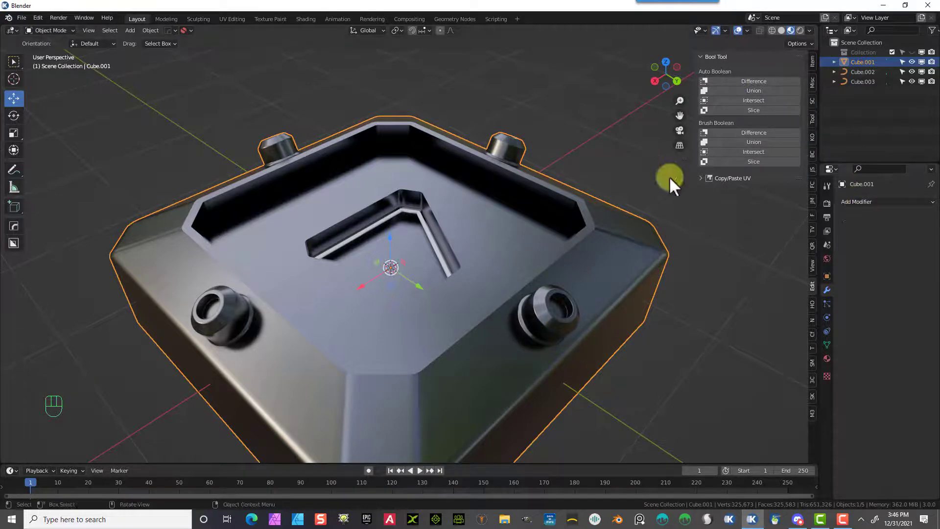
# Step: Select the duplicate white outline curve in the triangular pocket and delete it
pyautogui.click(409, 231)
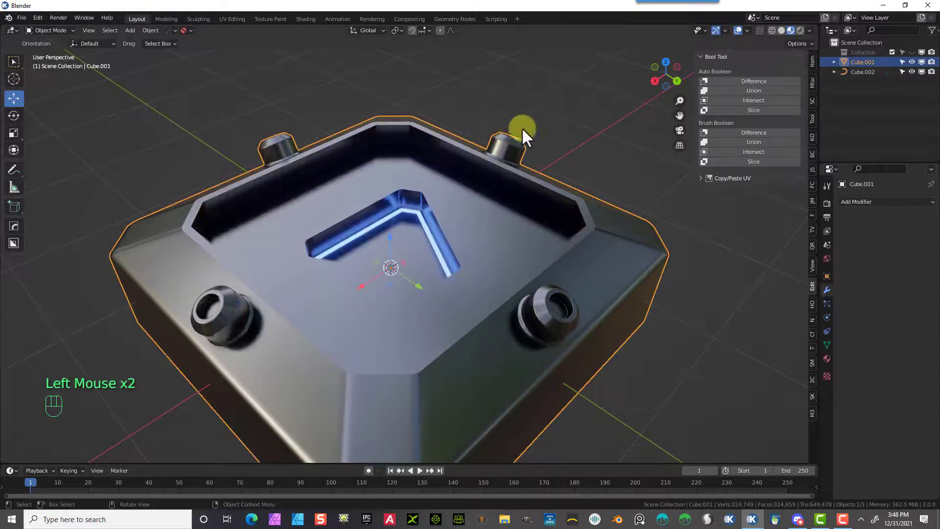
# Step: Add a voxel Remesh modifier with smooth shading to the block, plus a Smooth modifier with factor 2
pyautogui.click(869, 200)
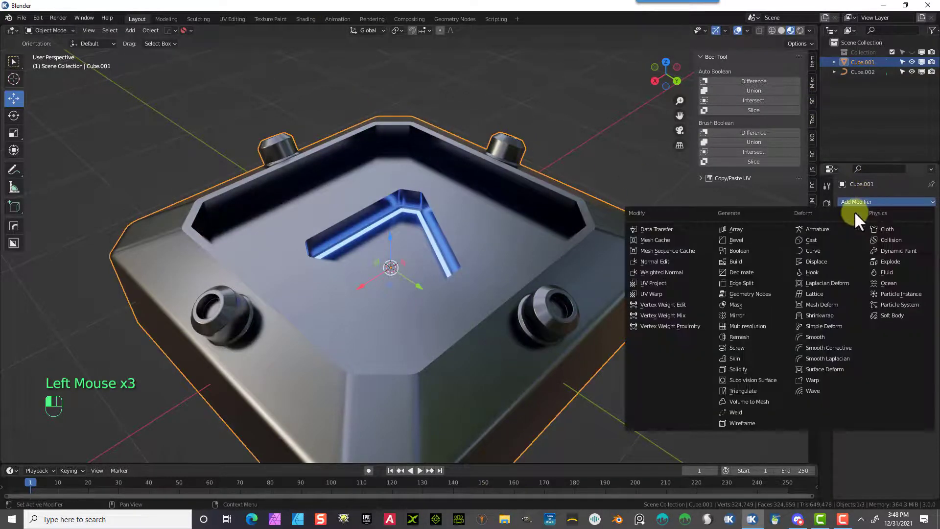
pyautogui.click(742, 337)
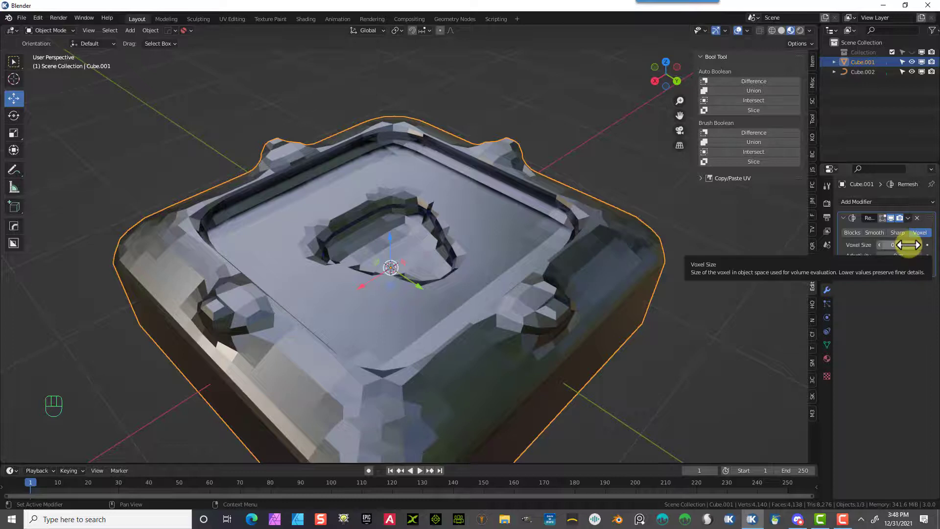
pyautogui.click(860, 201)
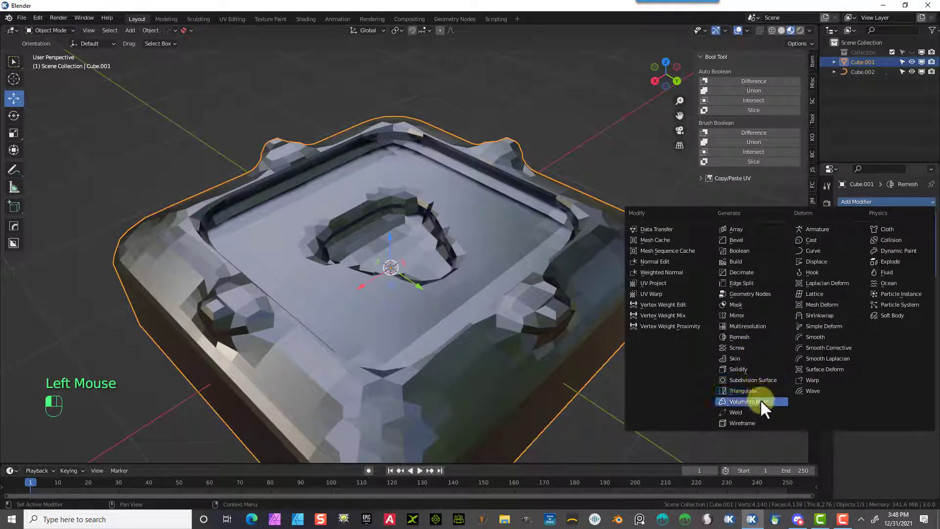
pyautogui.press('Return')
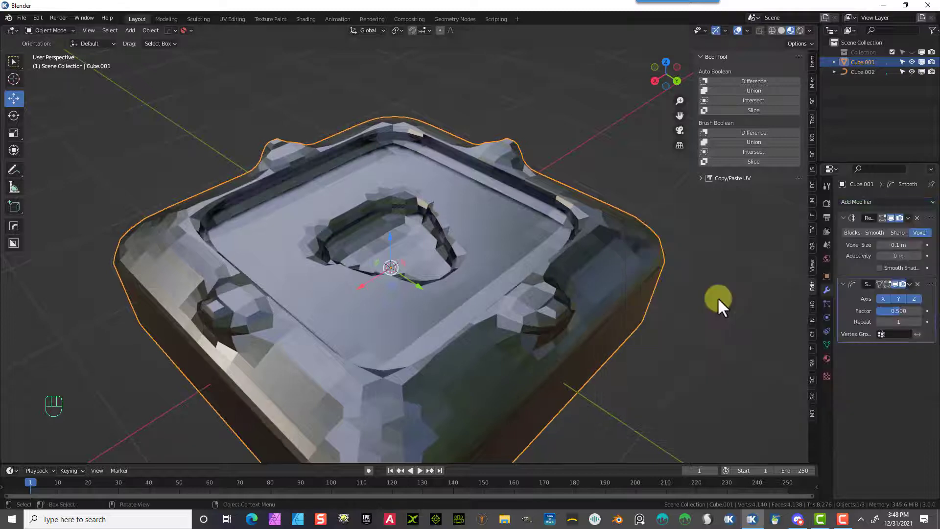
pyautogui.click(904, 311)
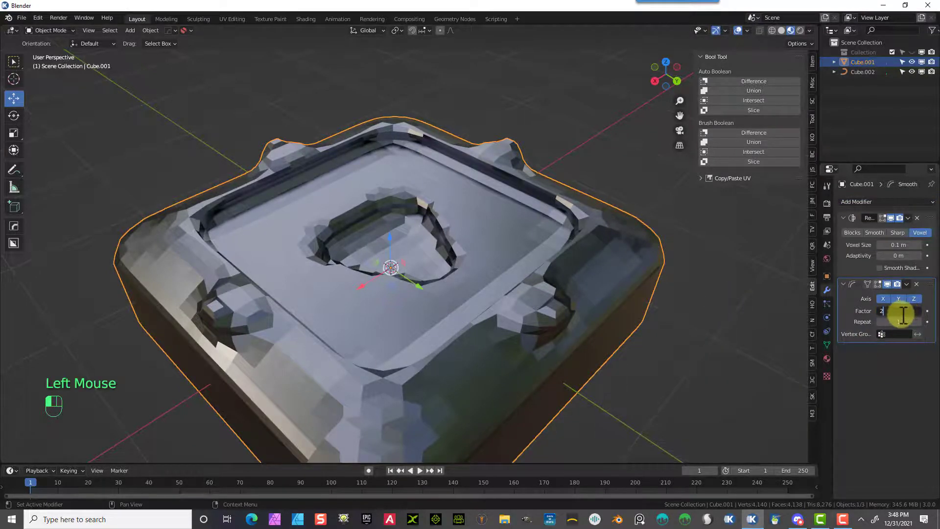
pyautogui.write('2')
pyautogui.click(899, 288)
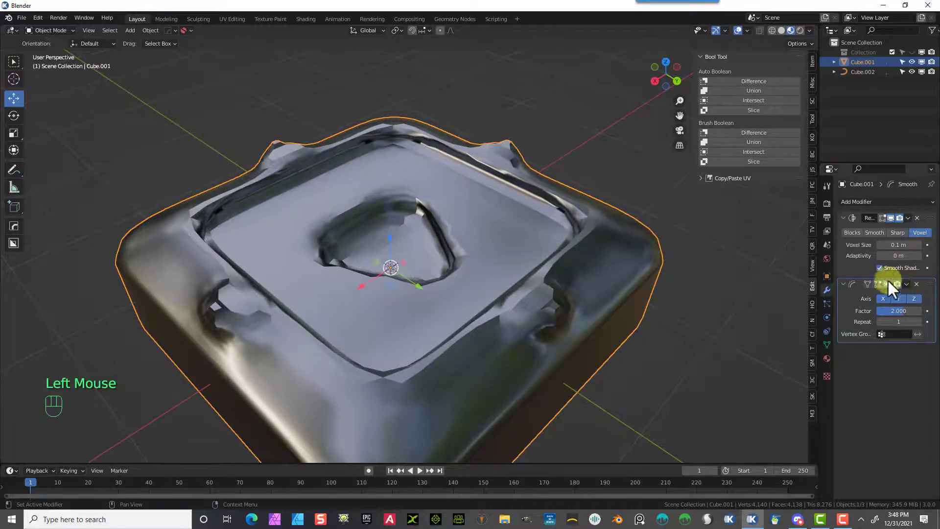
# Step: Set the Remesh modifier's voxel size to 0.005 m
pyautogui.doubleClick(883, 245)
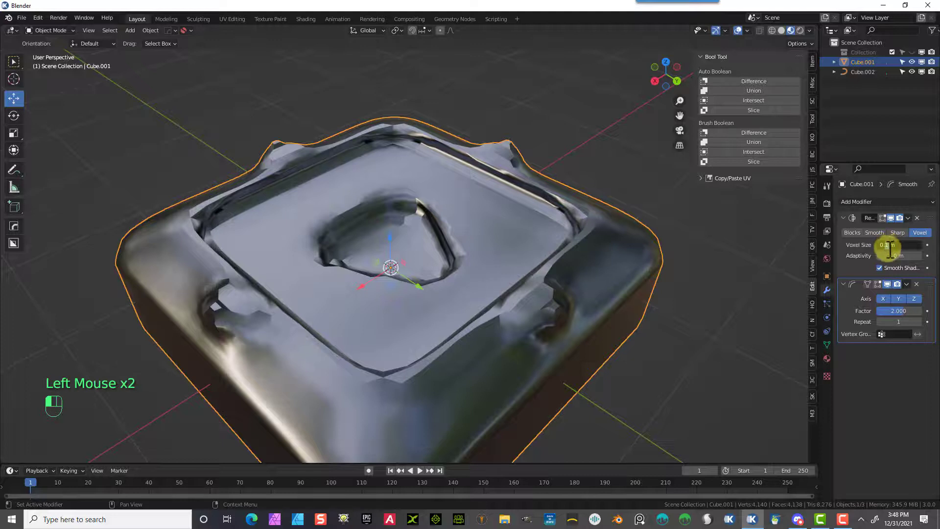
pyautogui.write('00')
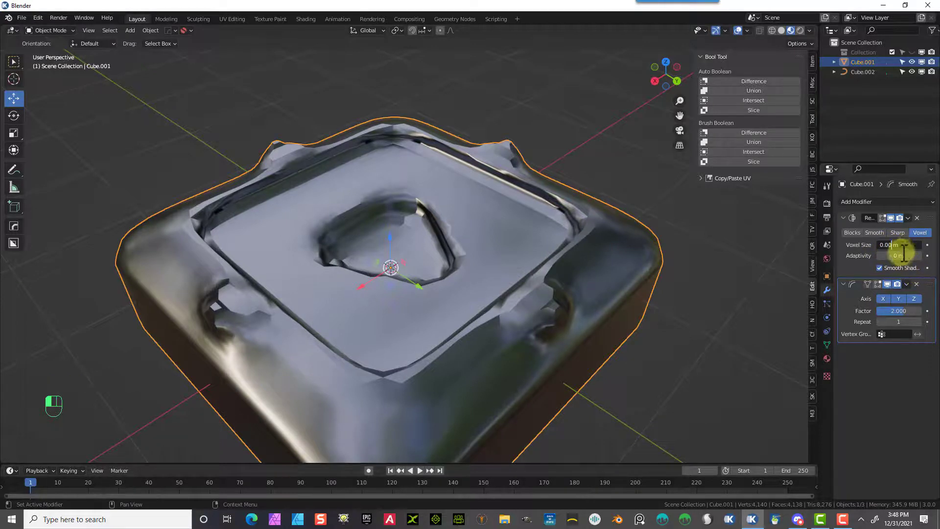
pyautogui.write('5')
pyautogui.press('Return')
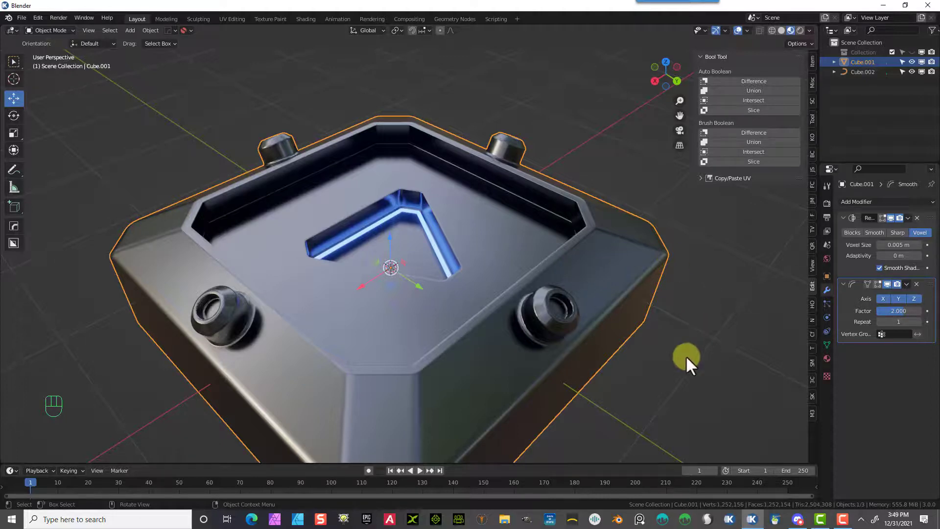
# Step: Reduce the Remesh voxel size to 0.003 m and set the Smooth modifier's repeat to 10
pyautogui.scroll(2, 438, 392)
pyautogui.scroll(1, 604, 324)
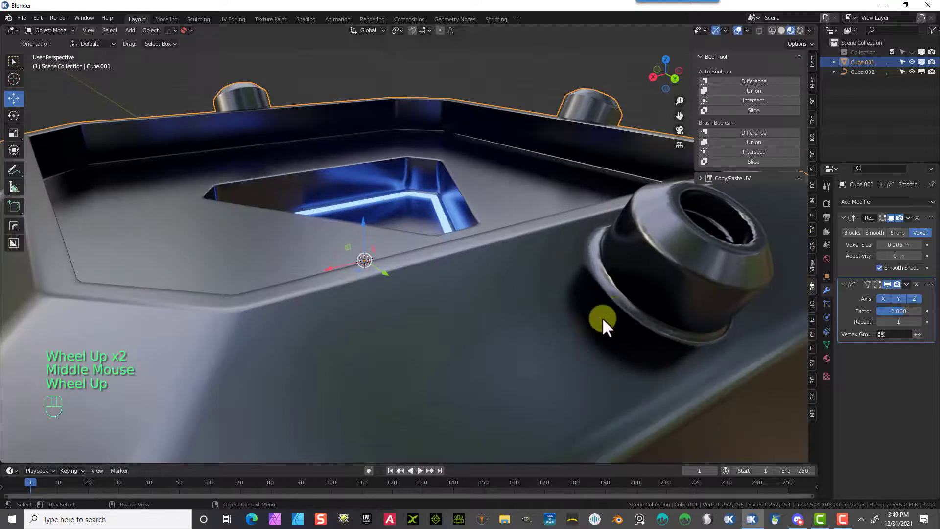
pyautogui.click(900, 245)
pyautogui.click(894, 245)
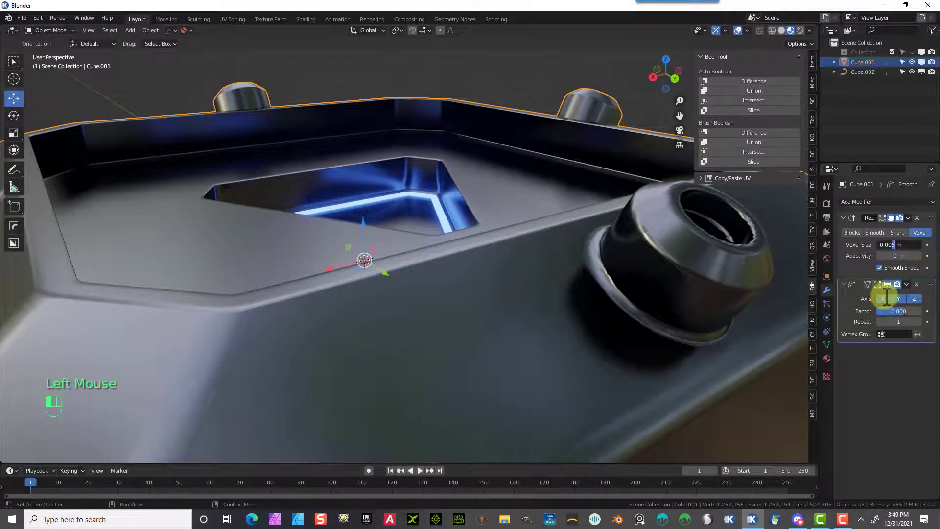
pyautogui.press('BackSpace')
pyautogui.write('3')
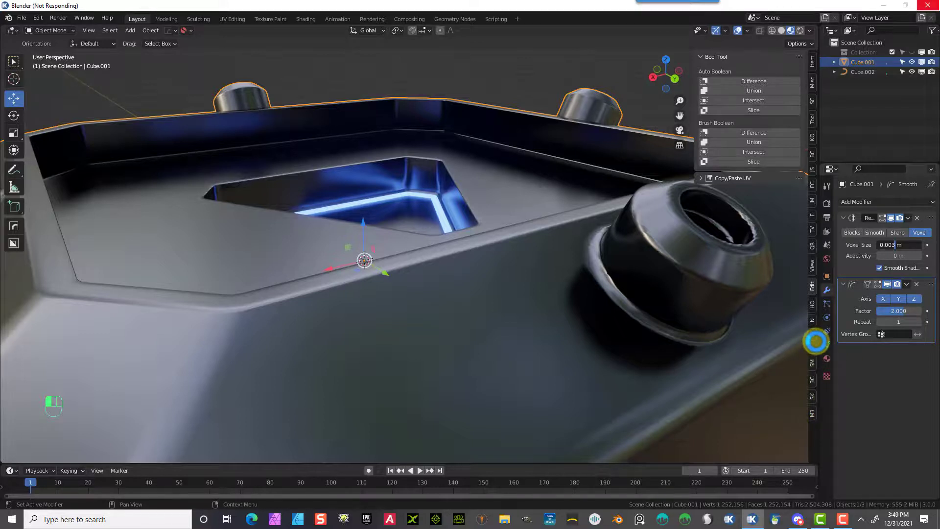
pyautogui.tripleClick(898, 322)
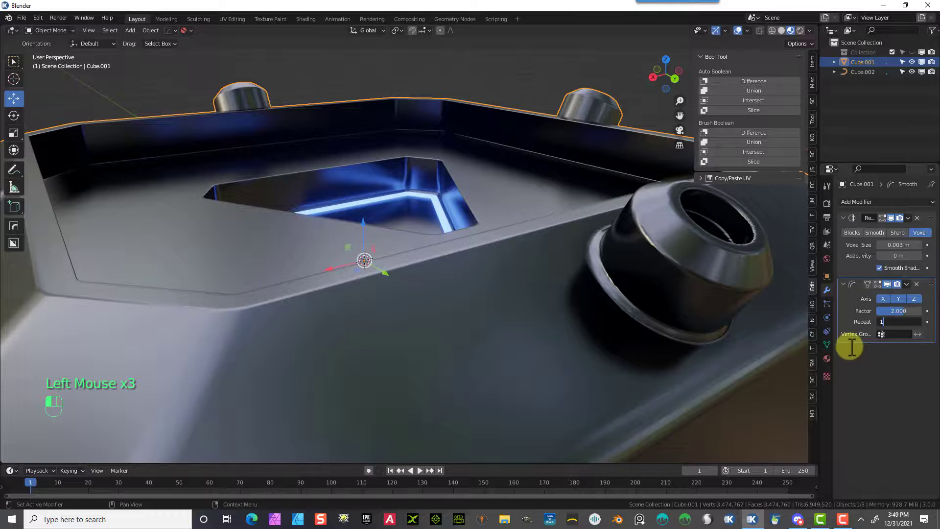
pyautogui.write('0')
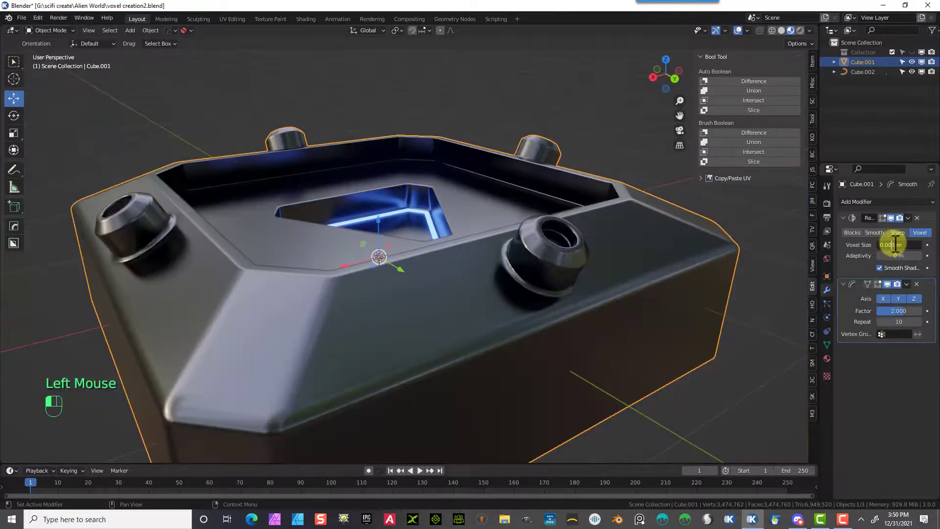
# Step: Set the Remesh voxel size to 0.002 m and the Smooth modifier's repeat to 2
pyautogui.moveTo(896, 244); pyautogui.dragTo(894, 276)
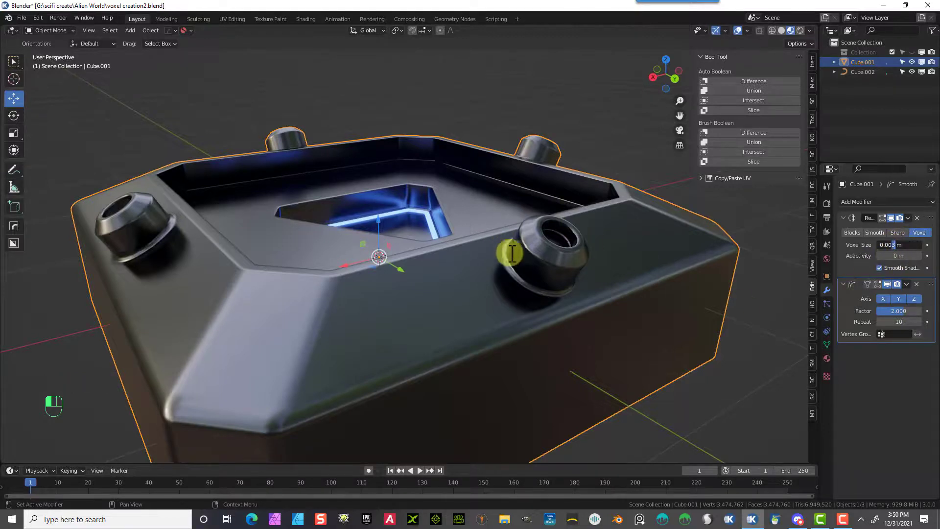
pyautogui.write('2')
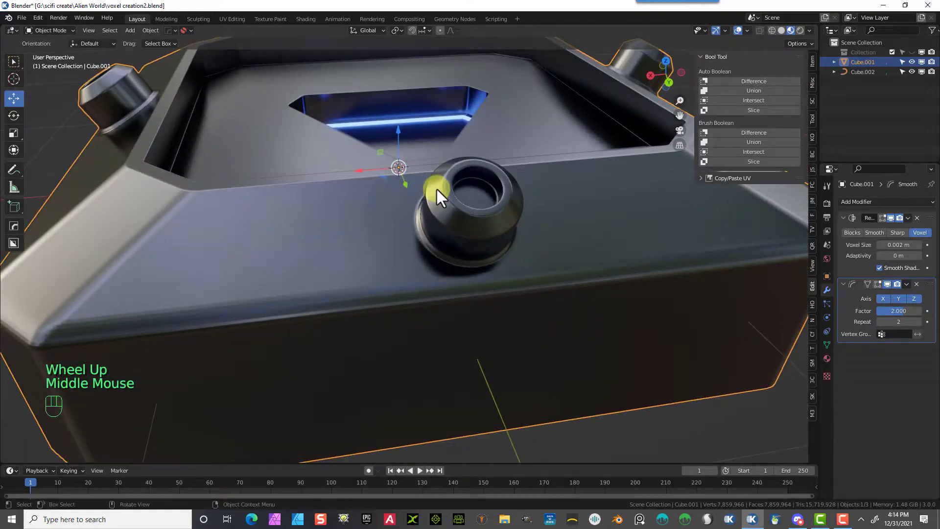
# Step: Inspect the flared cylinder on the sloped edge and refine the Remesh voxel size to 0.0015 m
pyautogui.scroll(-1, 437, 189)
pyautogui.scroll(3, 478, 183)
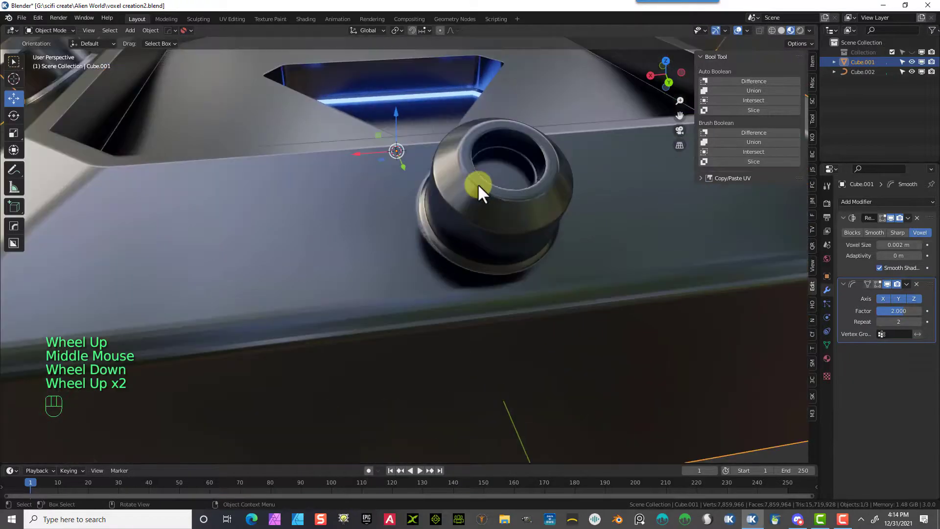
pyautogui.scroll(-2, 482, 187)
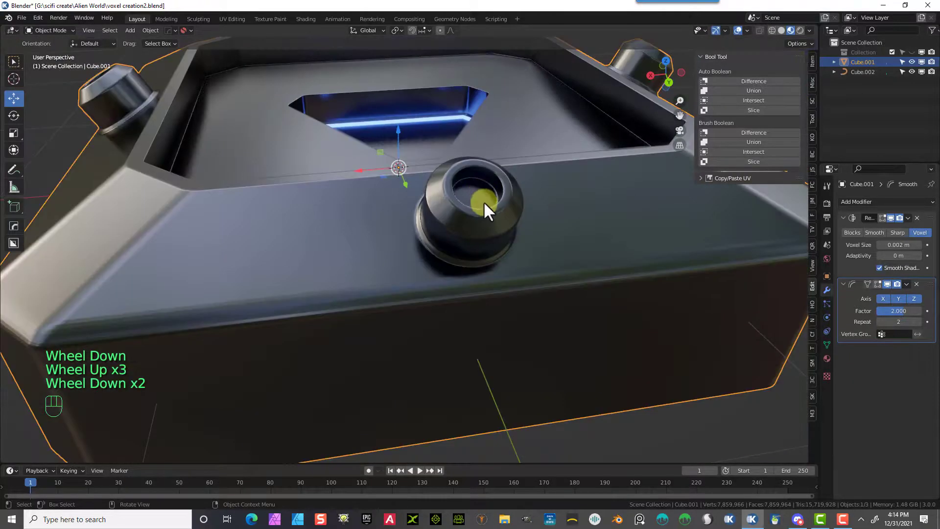
pyautogui.moveTo(483, 200); pyautogui.dragTo(504, 204, button='middle')
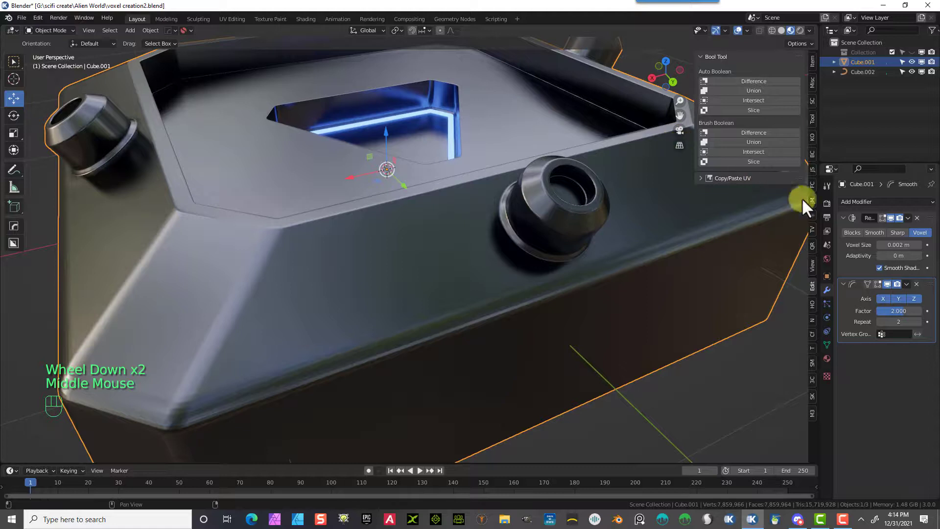
pyautogui.click(906, 245)
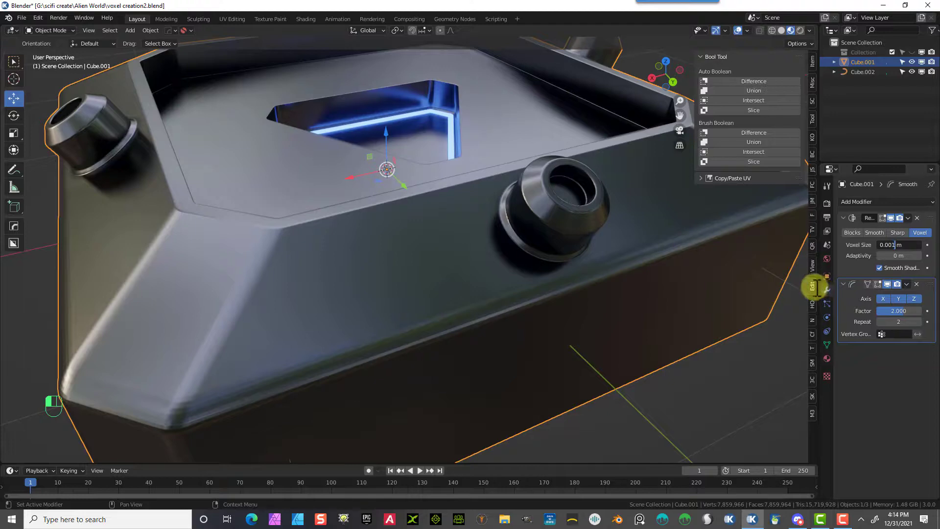
pyautogui.write('15')
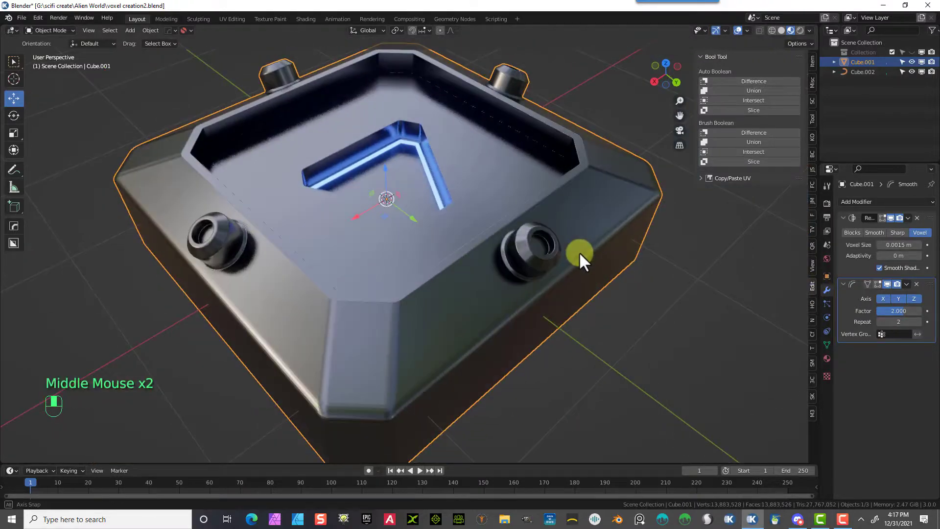
# Step: Apply the Smooth modifier on the remeshed block
pyautogui.moveTo(578, 251); pyautogui.dragTo(562, 241, button='middle')
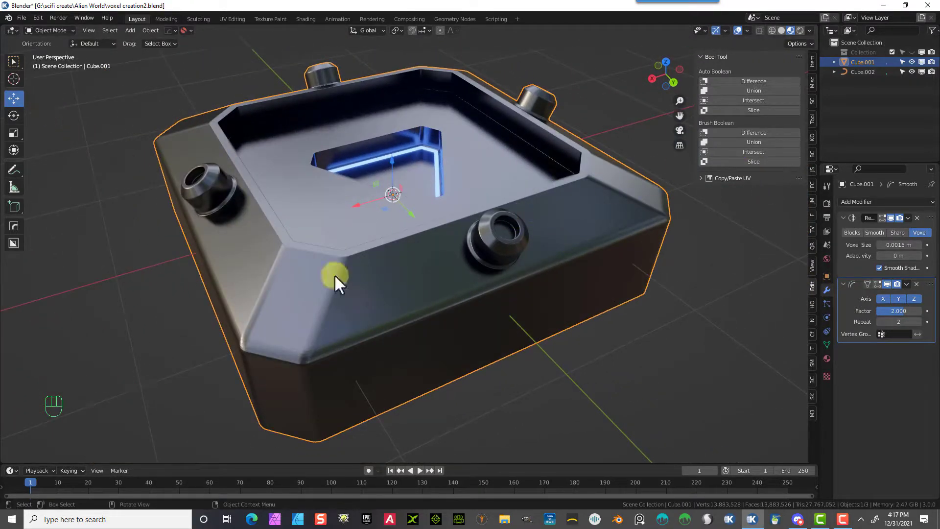
pyautogui.click(906, 284)
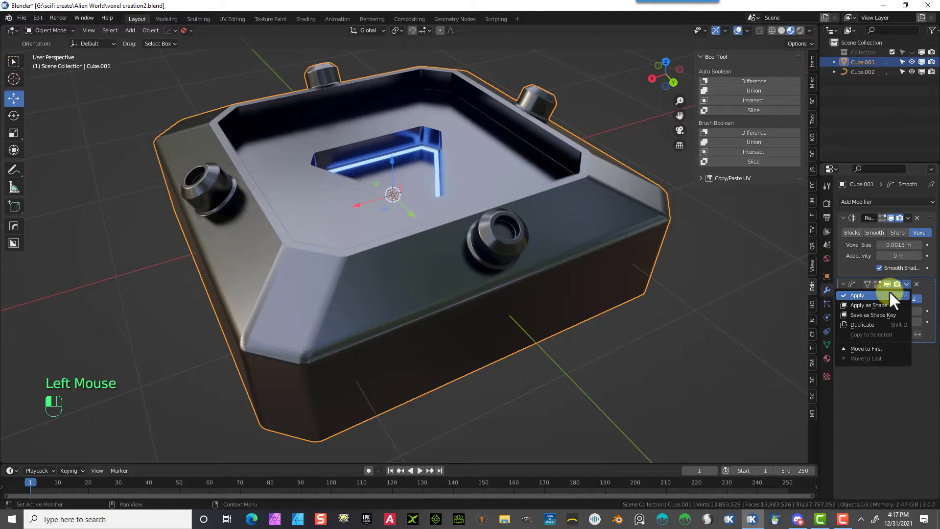